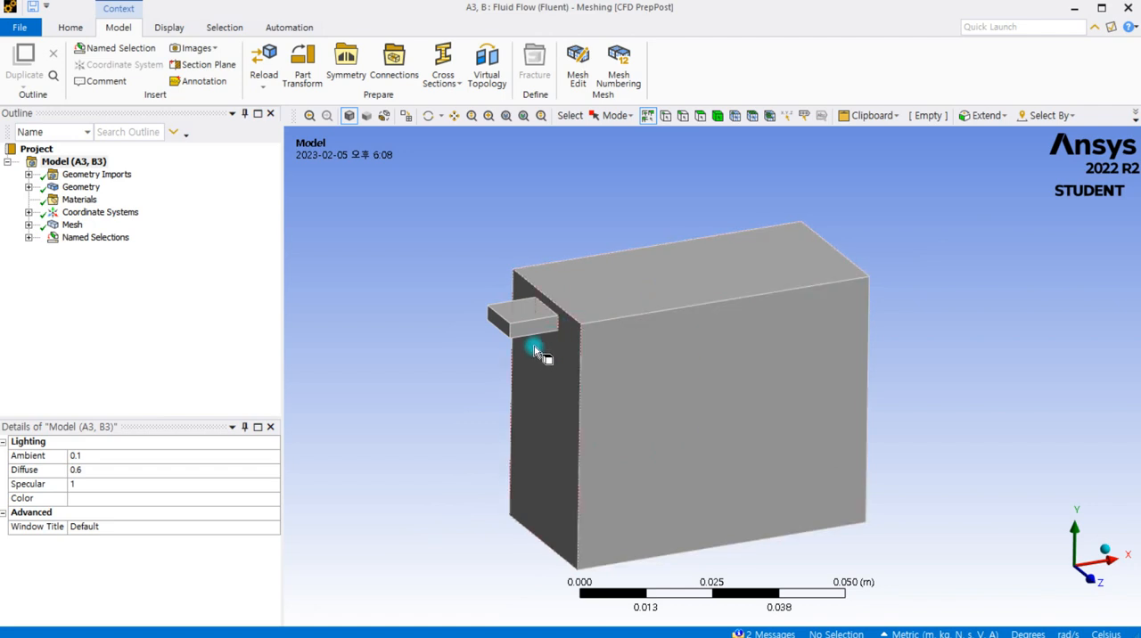
- Display the mesh and examine its elements on the box and the small inlet duct
scroll(538, 346, up, 2)
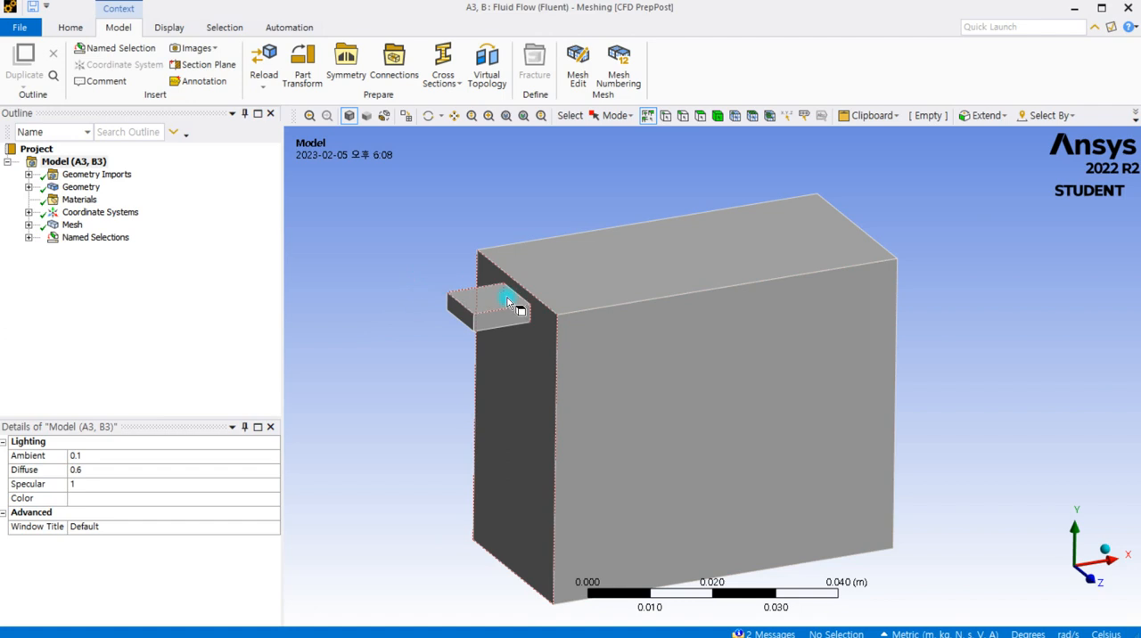
scroll(484, 312, up, 1)
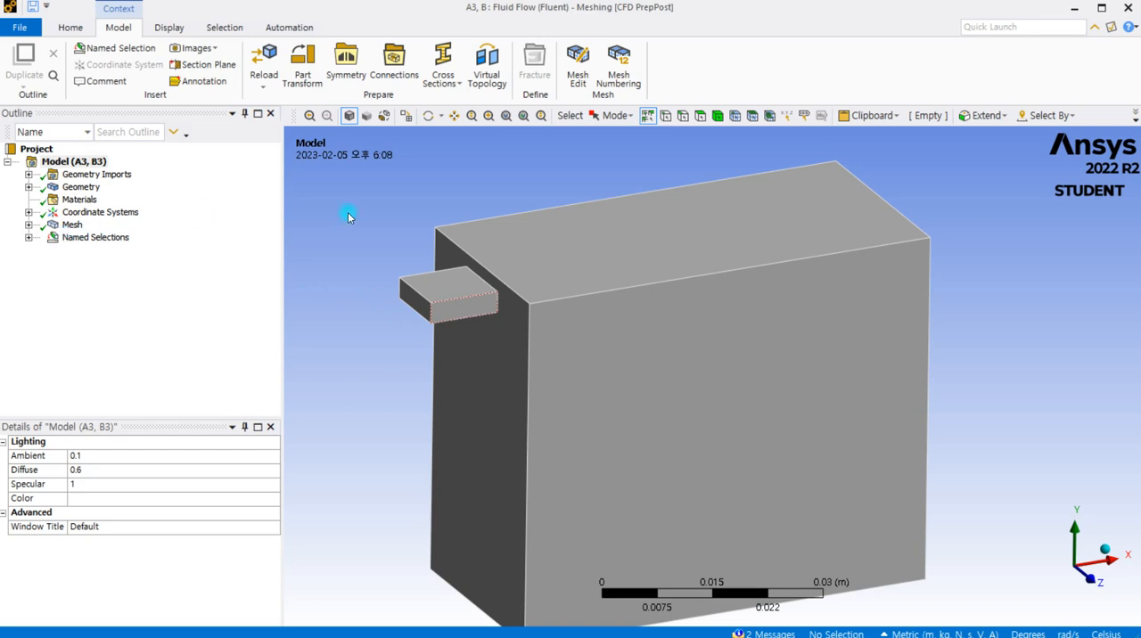
click(72, 224)
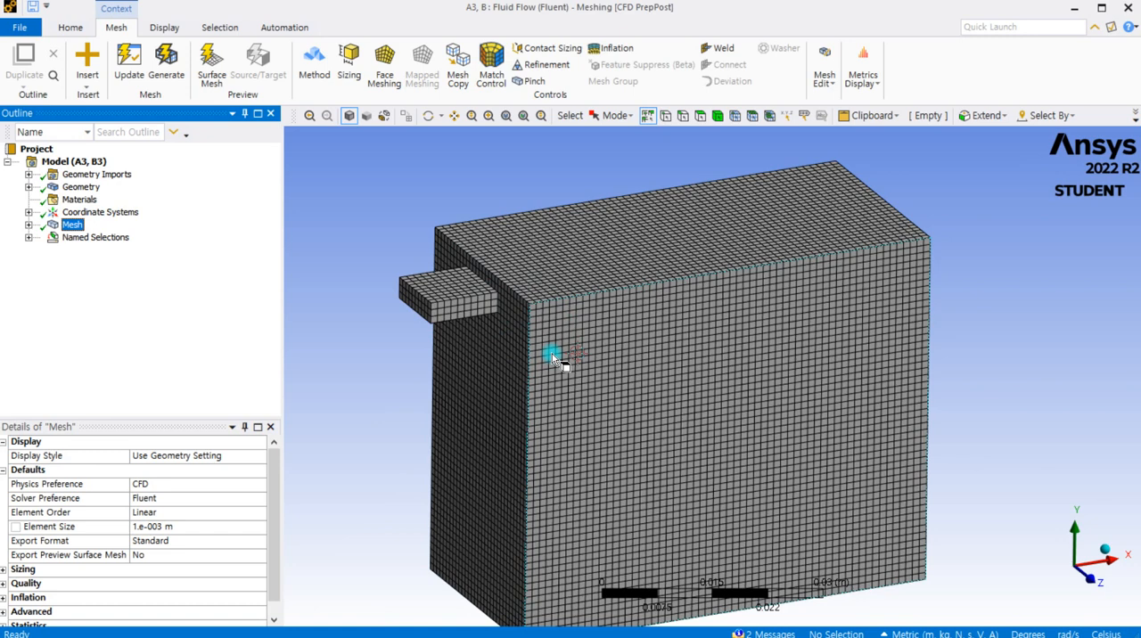
scroll(532, 305, down, 1)
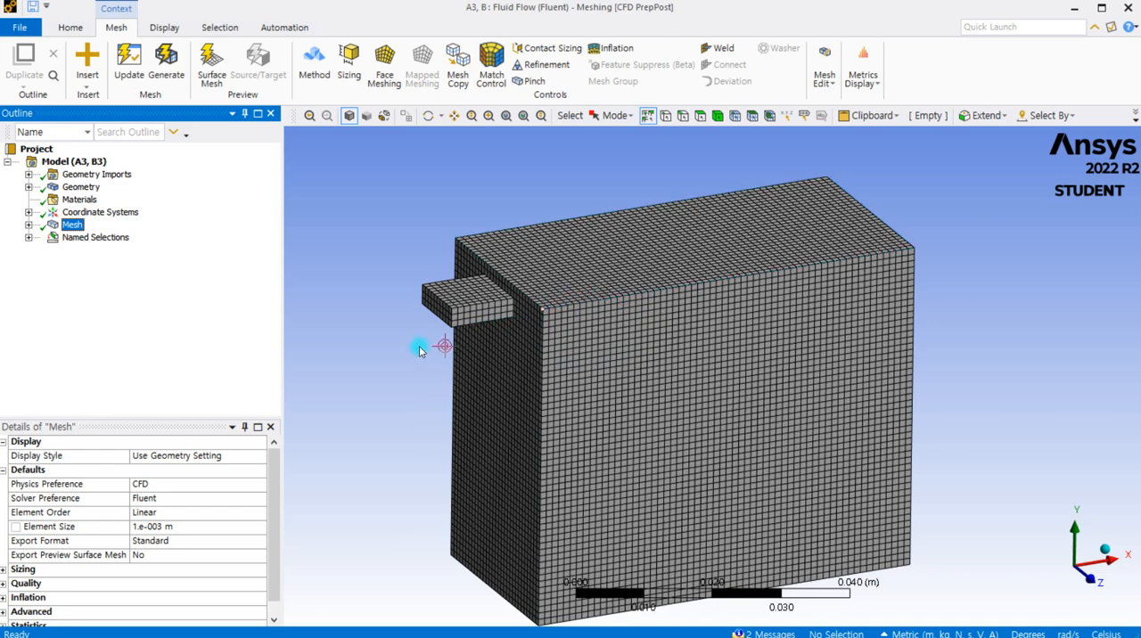
drag(522, 337, 573, 358)
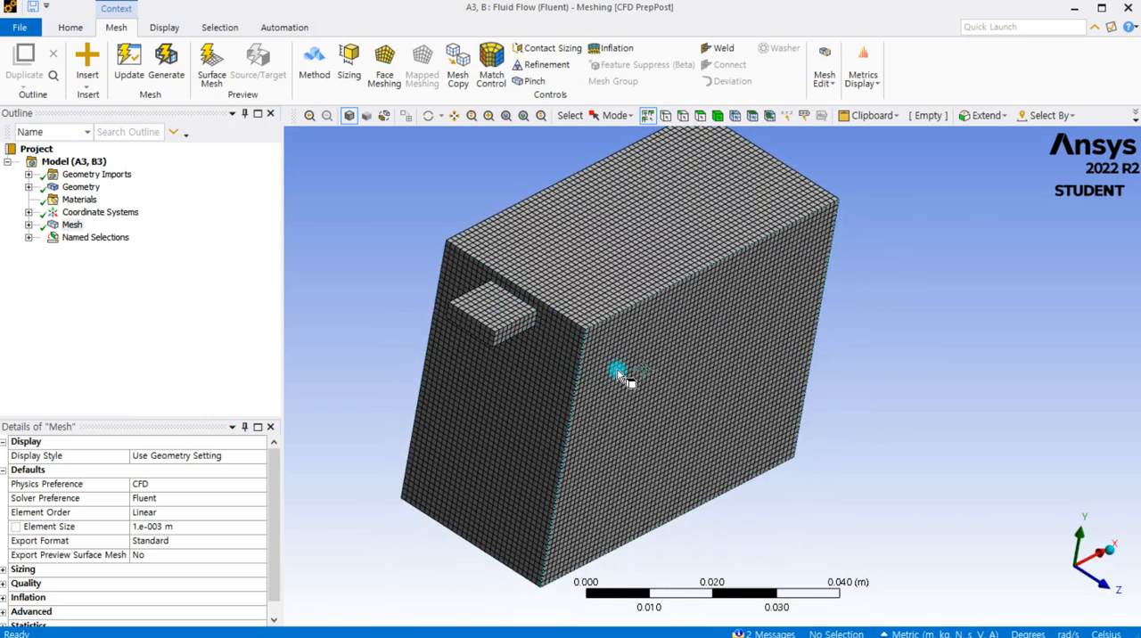
drag(499, 400, 462, 379)
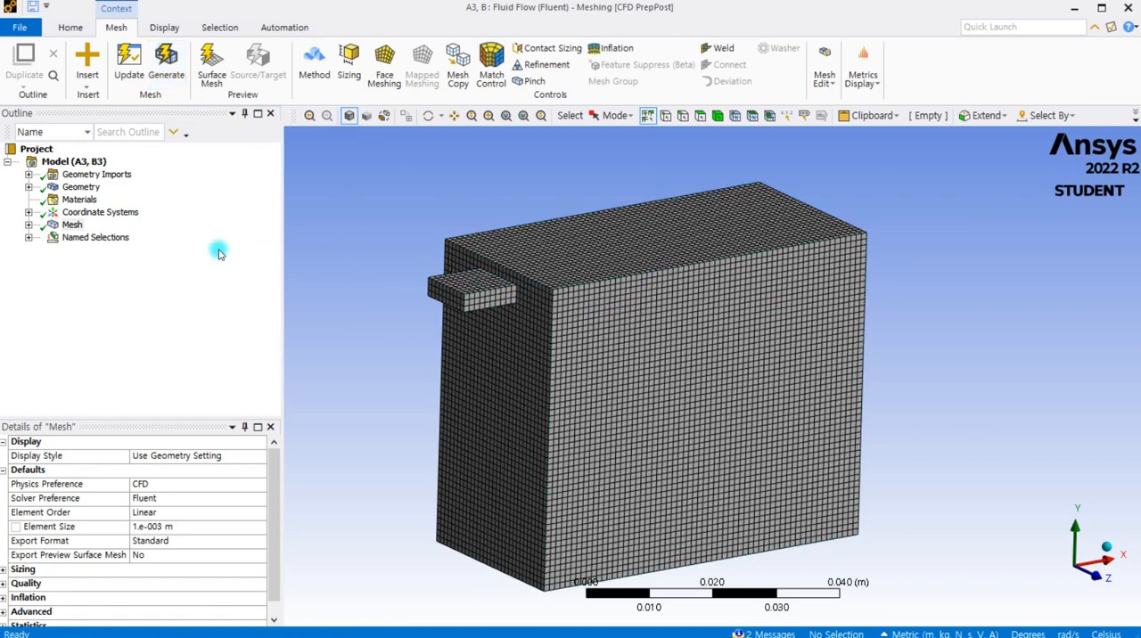
- Review the MultiZone method's settings and the mesh method options available for the body
click(28, 225)
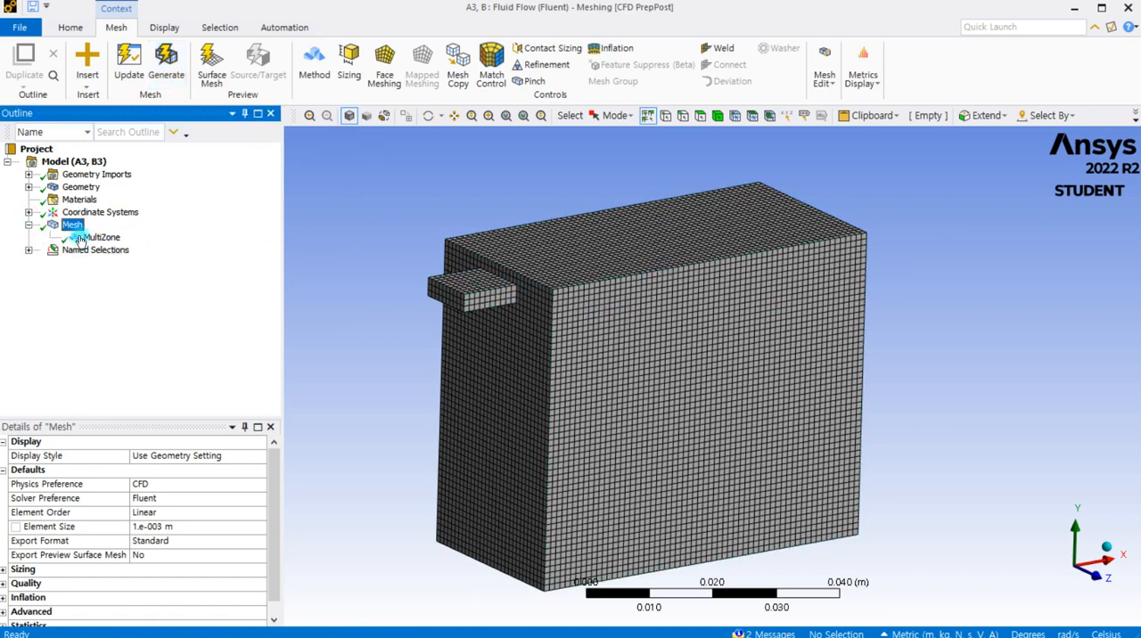
click(105, 239)
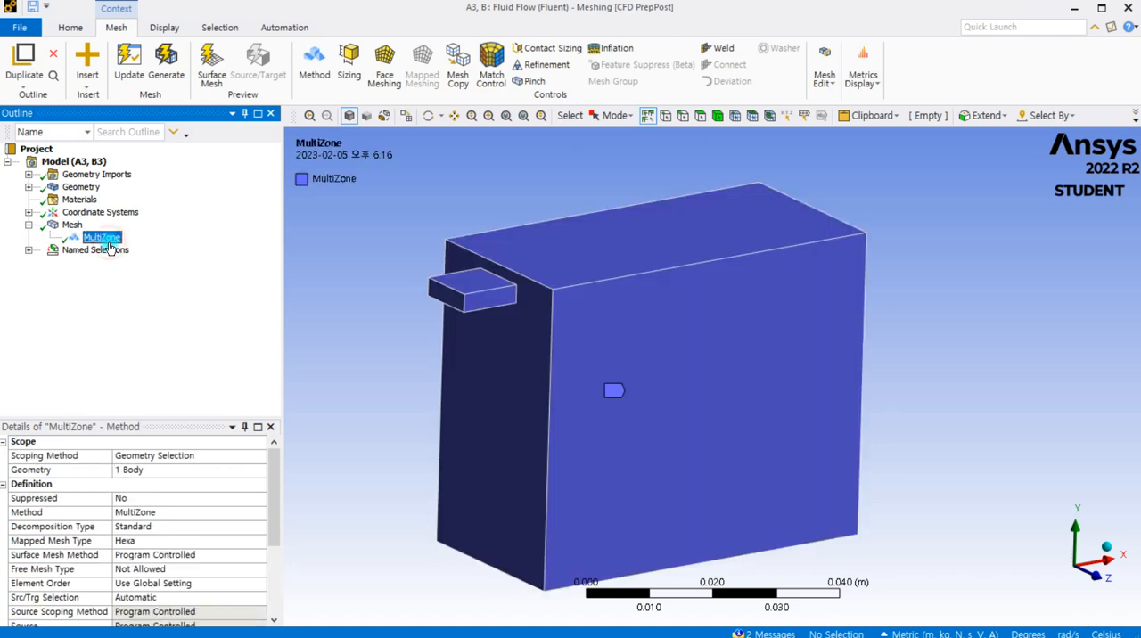
click(132, 514)
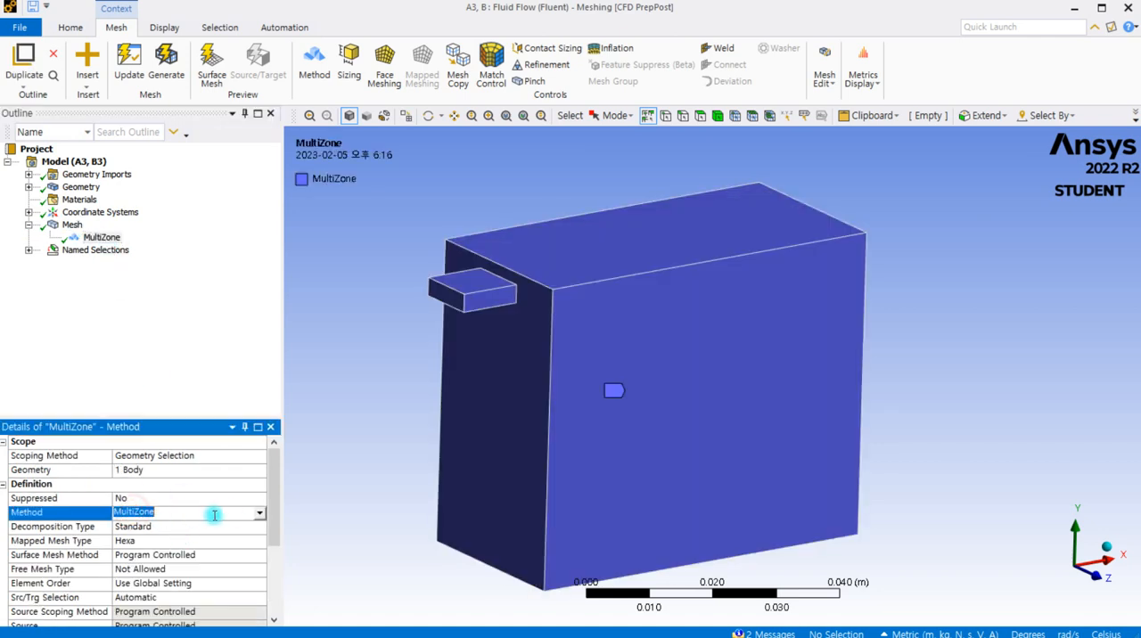
click(260, 515)
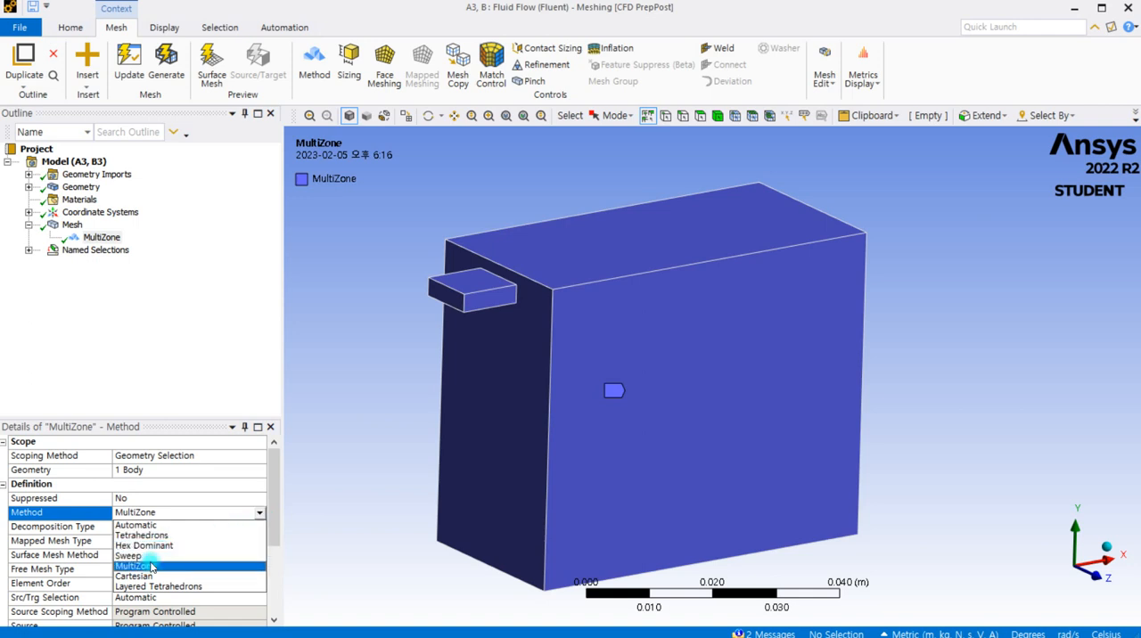
click(186, 345)
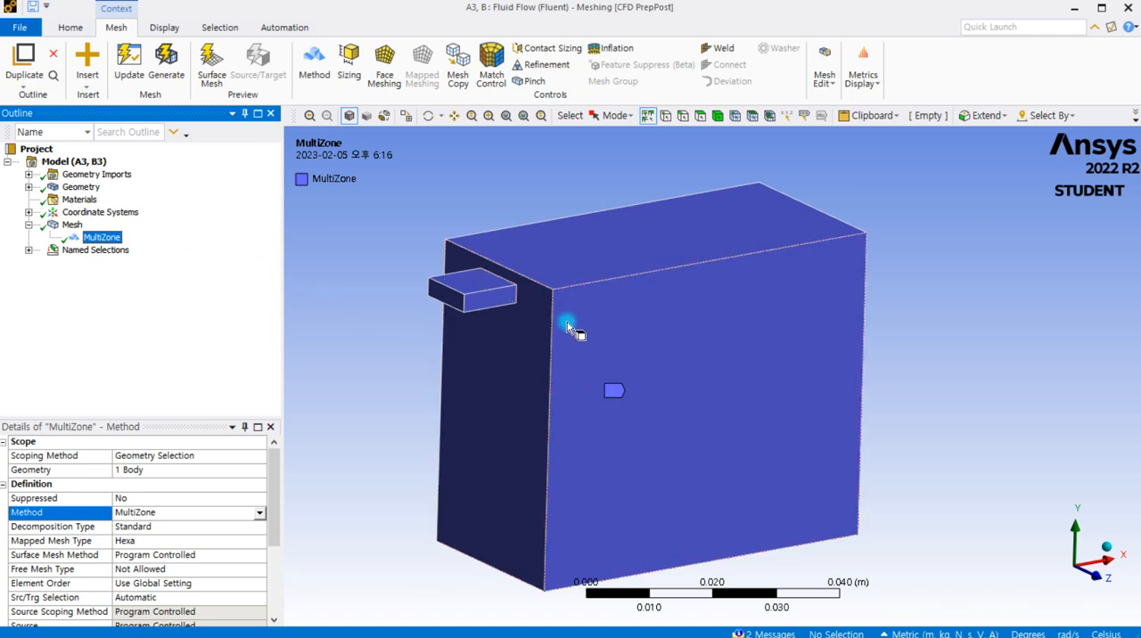
- Examine which faces belong to the inlet and wall named selections
click(29, 251)
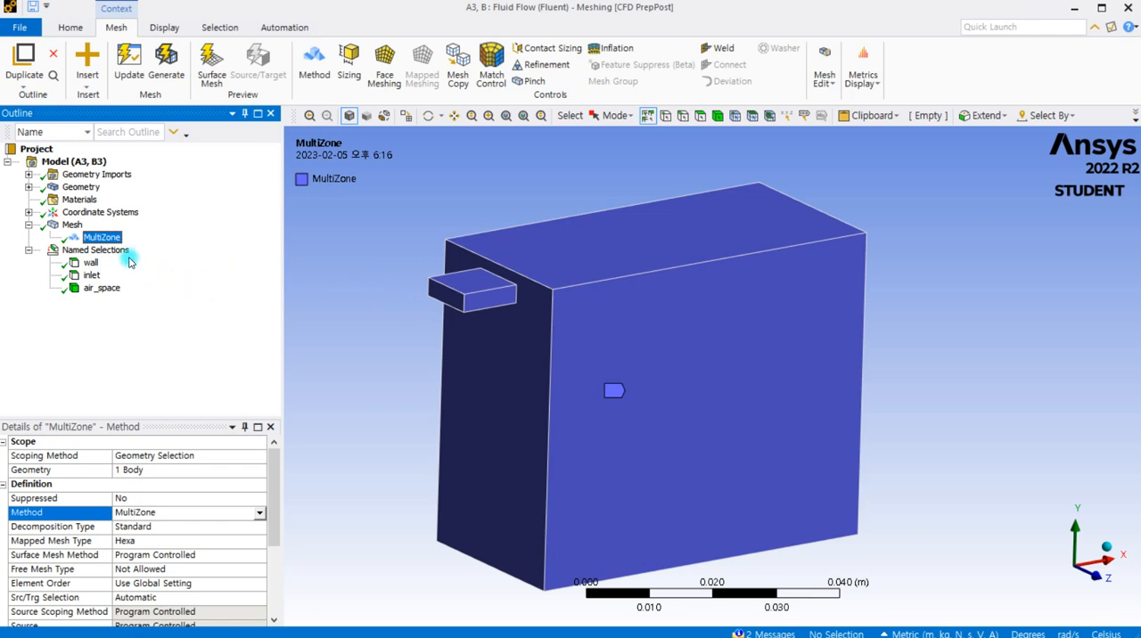
scroll(429, 265, down, 1)
click(437, 282)
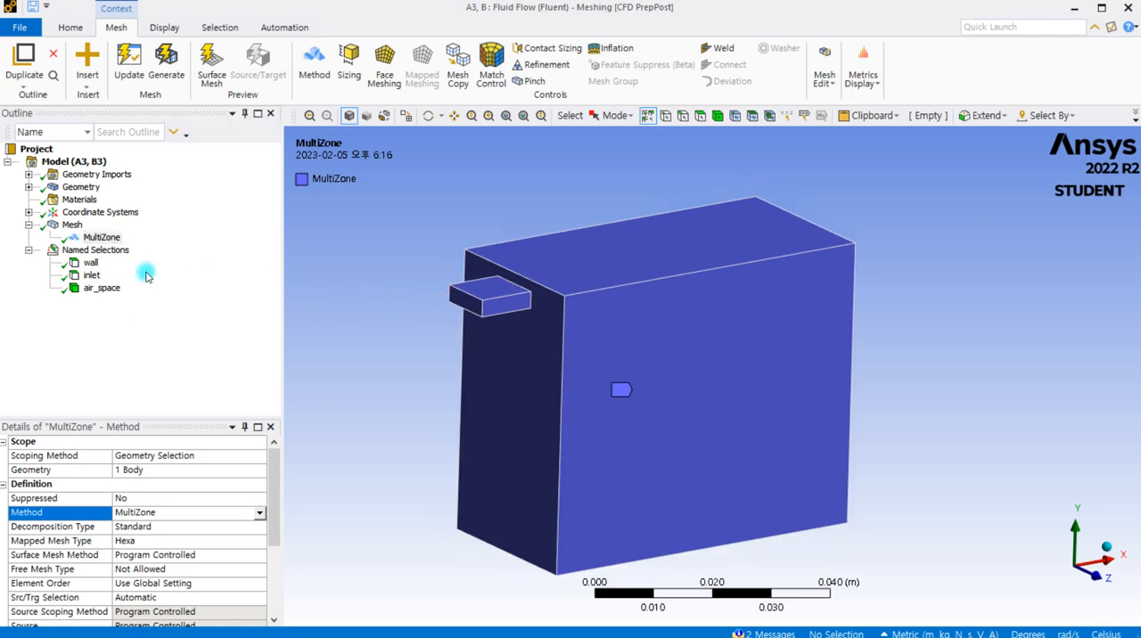
click(90, 278)
scroll(428, 290, up, 2)
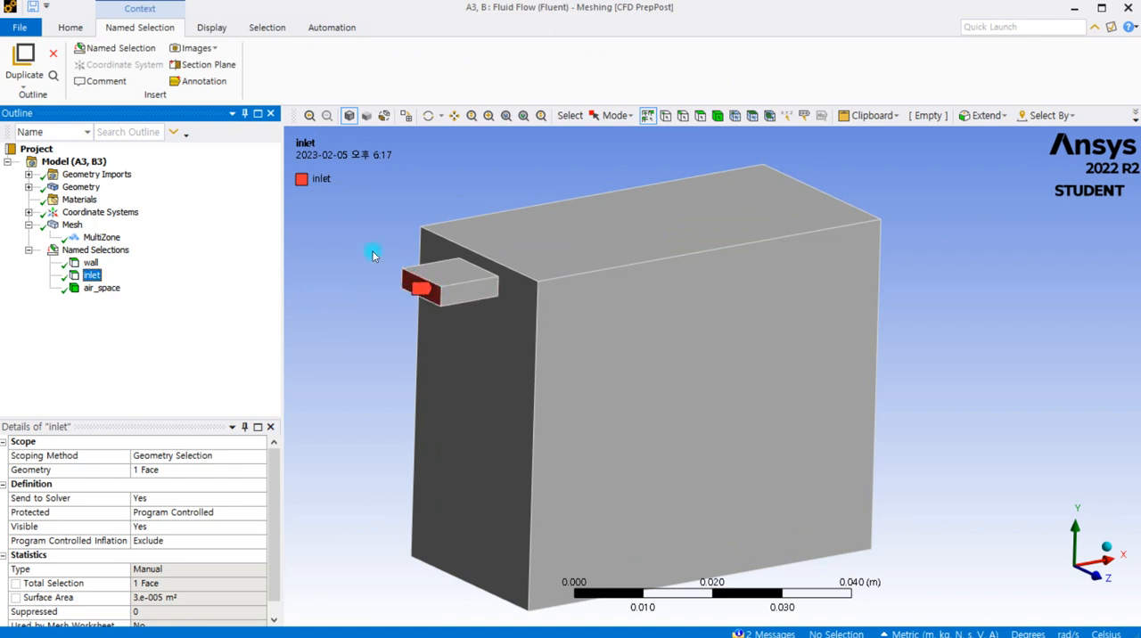
click(92, 264)
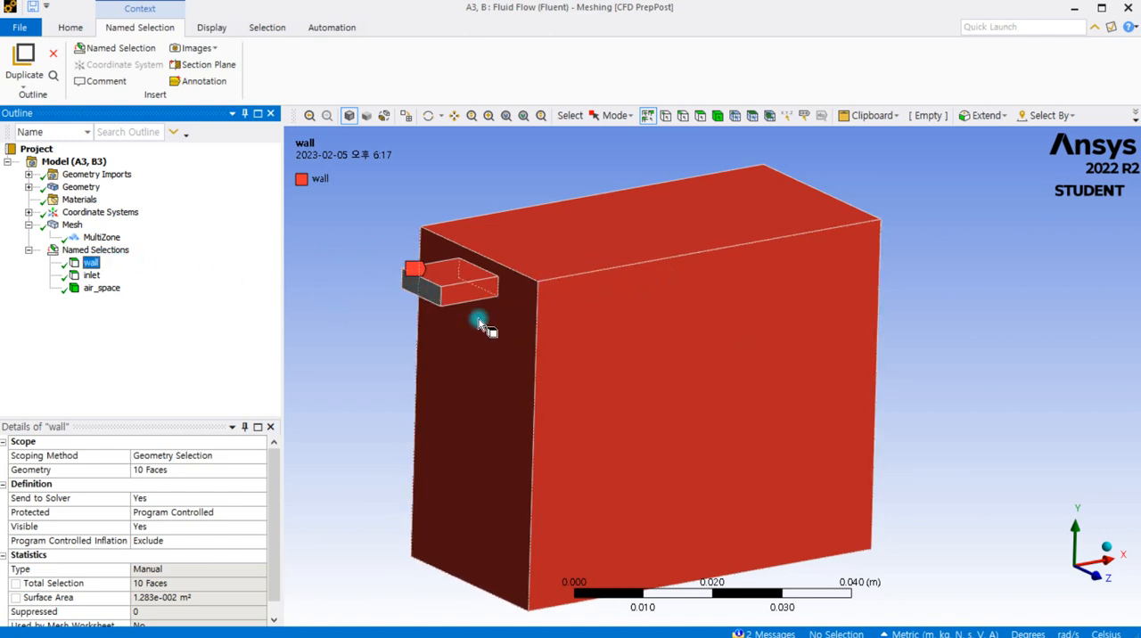
drag(464, 326, 453, 356)
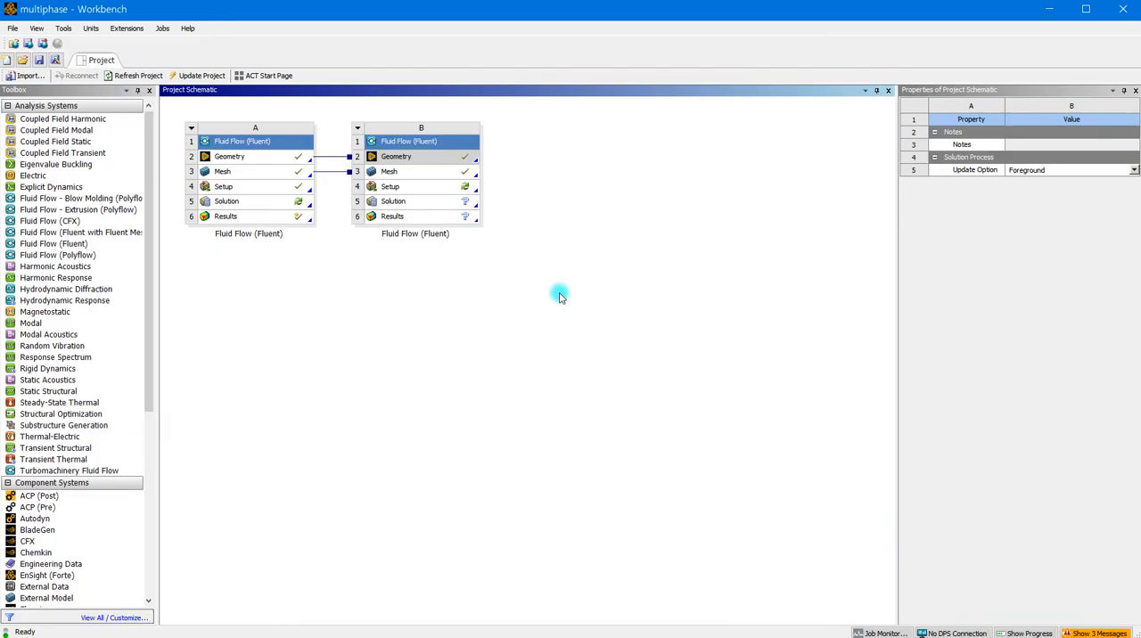
- In Workbench, launch Fluent from the Setup of Fluid Flow system B with Double Precision and 4 solver processes
click(404, 188)
double_click(404, 188)
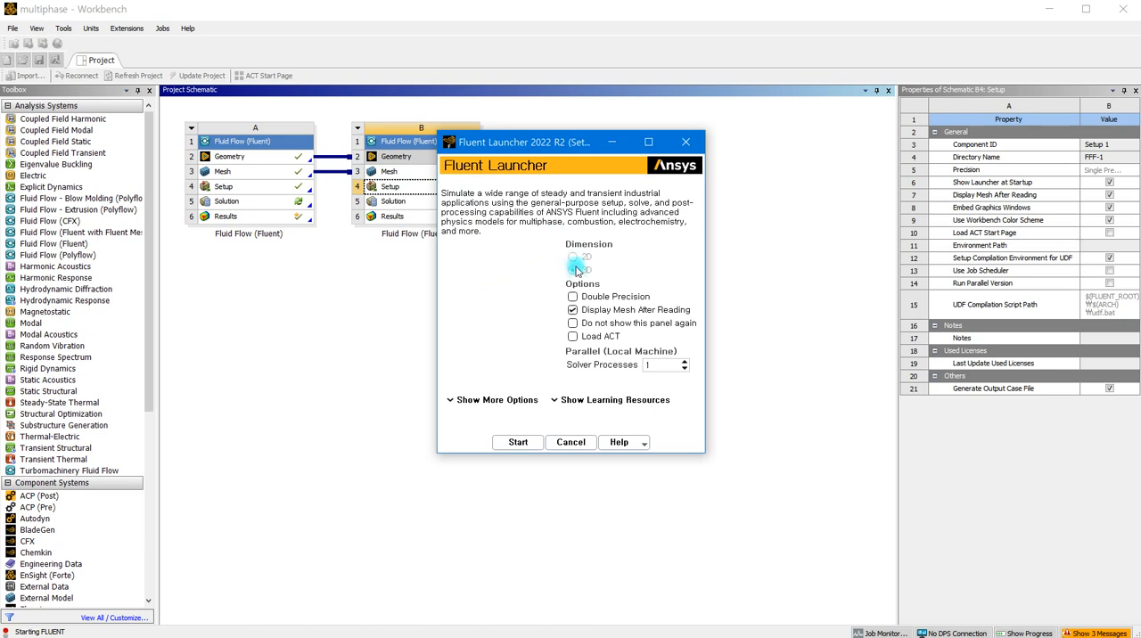
click(572, 297)
click(687, 361)
click(687, 361)
click(687, 361)
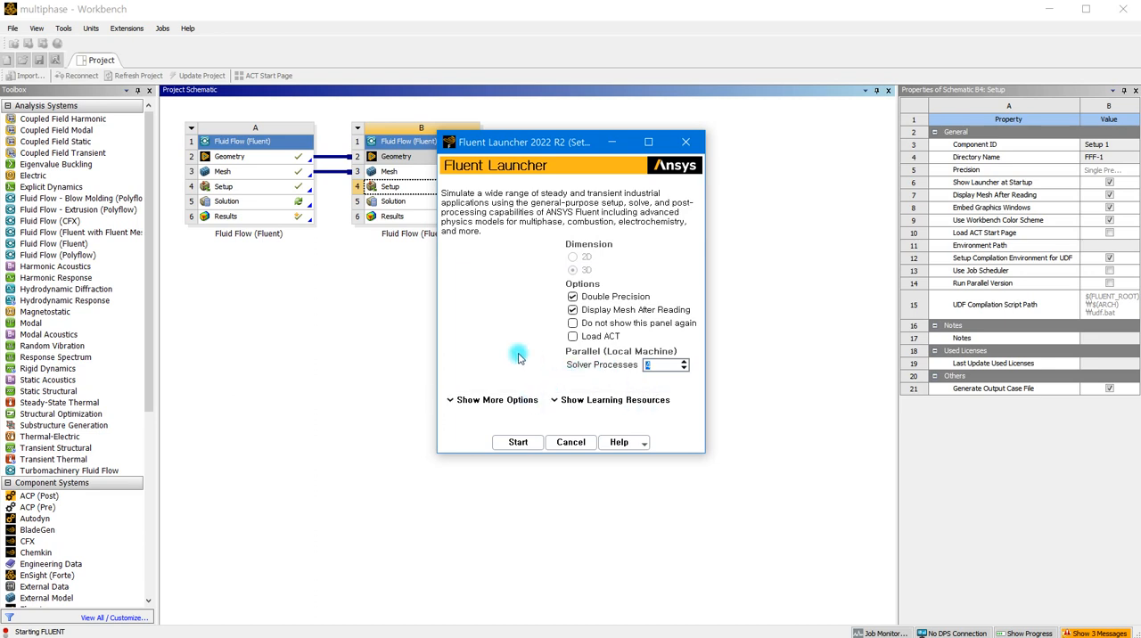
click(516, 443)
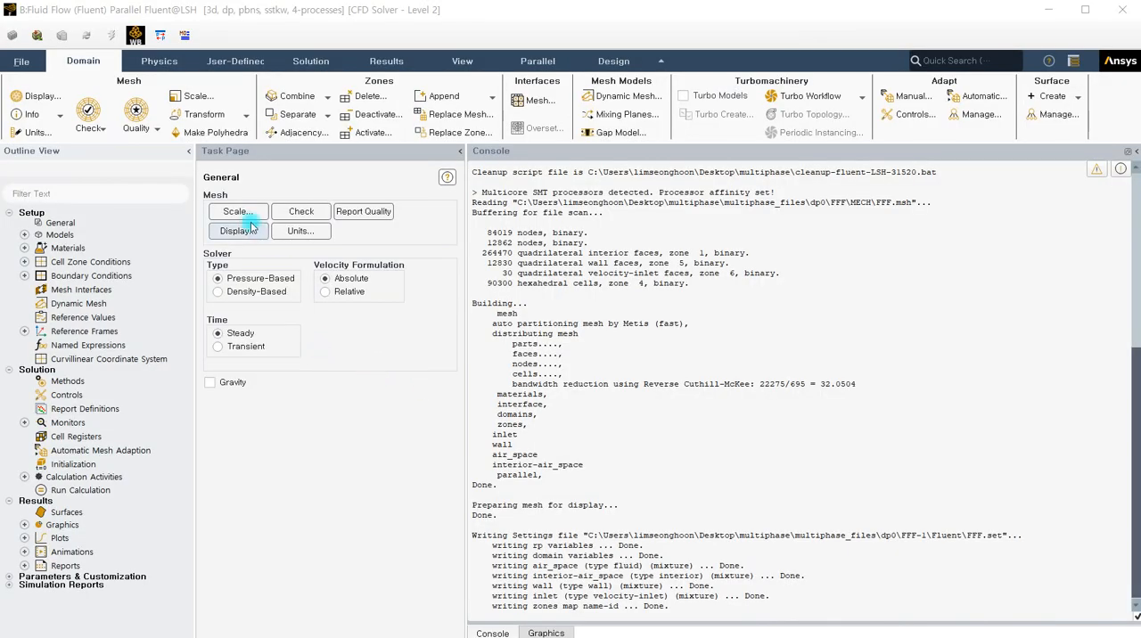
- Check the mesh and set the solver's time formulation to Transient
click(286, 209)
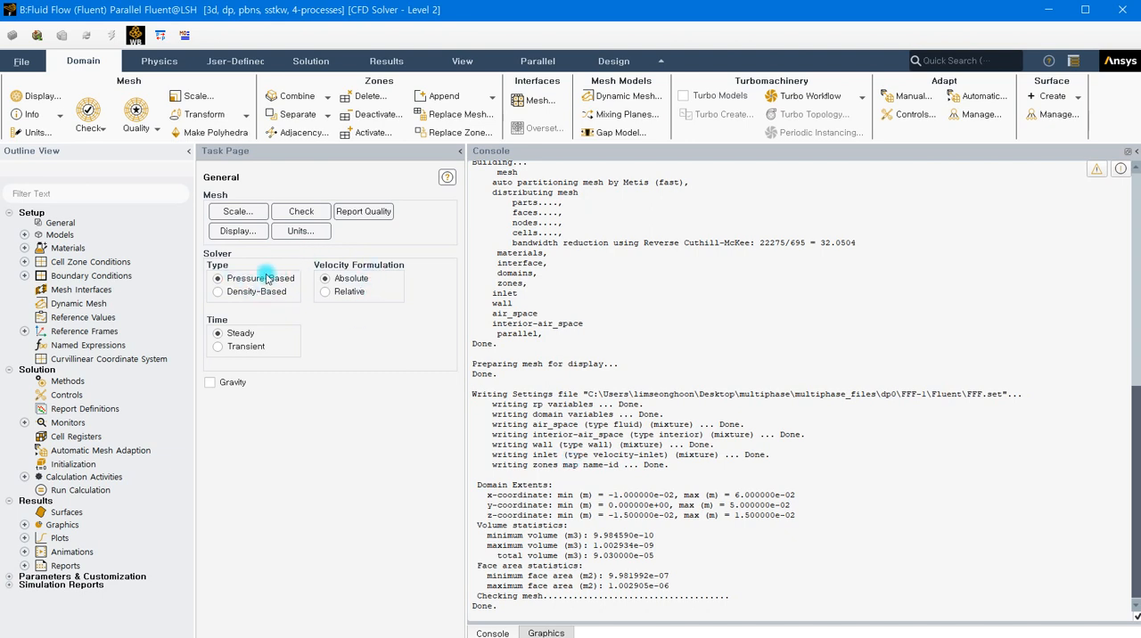
click(220, 347)
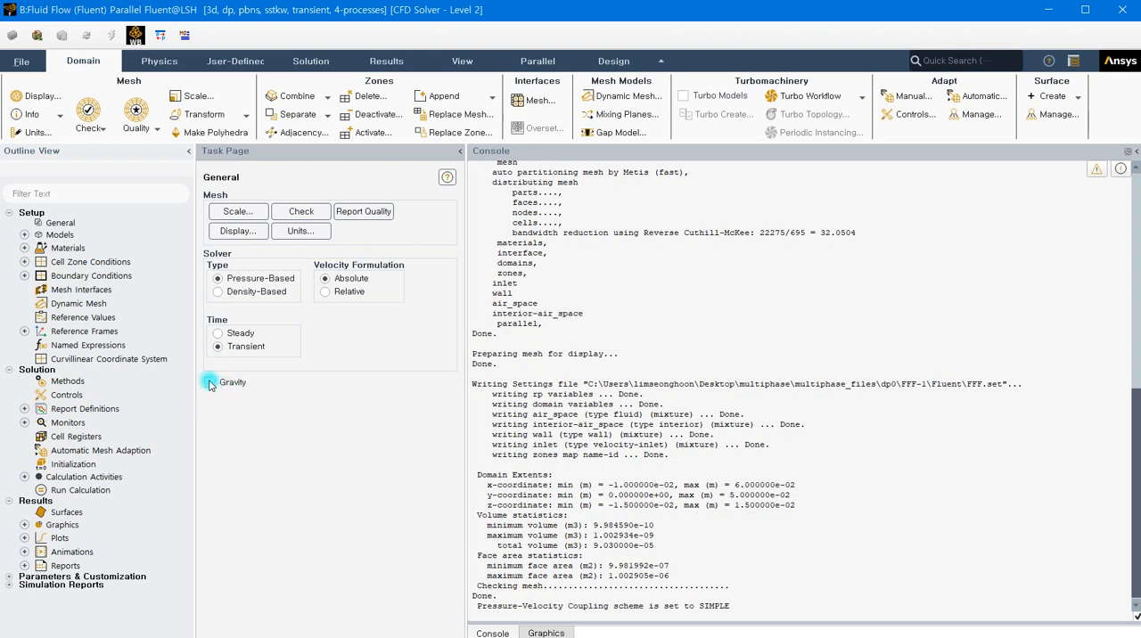
- Enable gravity and set the gravitational acceleration to -9.81 m/s² in the Y direction
click(209, 383)
click(259, 434)
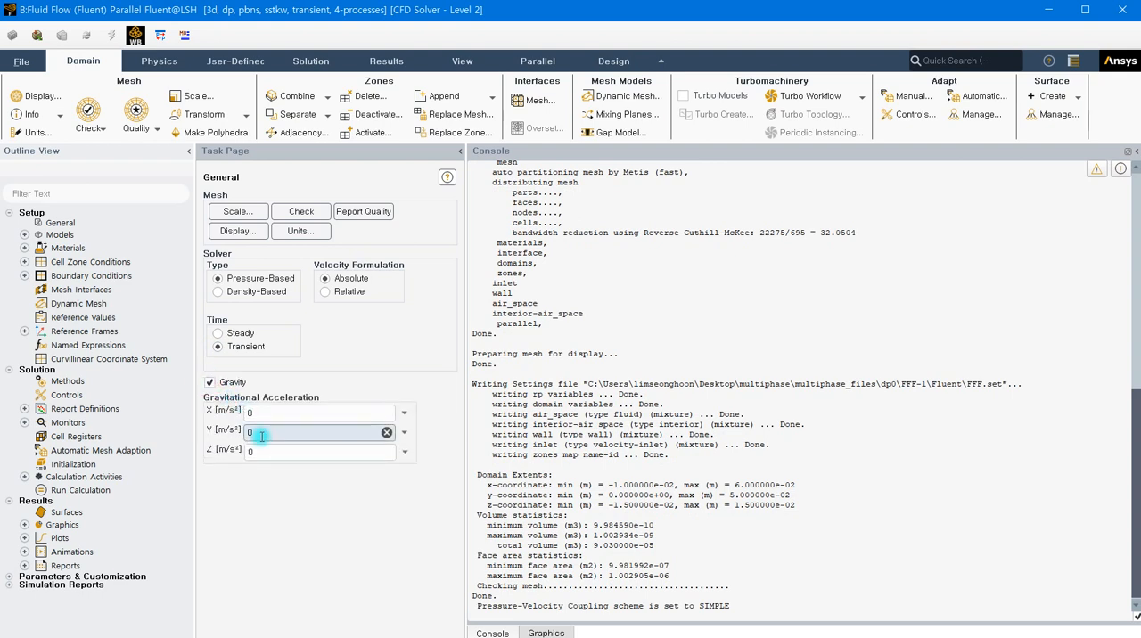
click(546, 633)
drag(754, 382, 712, 410)
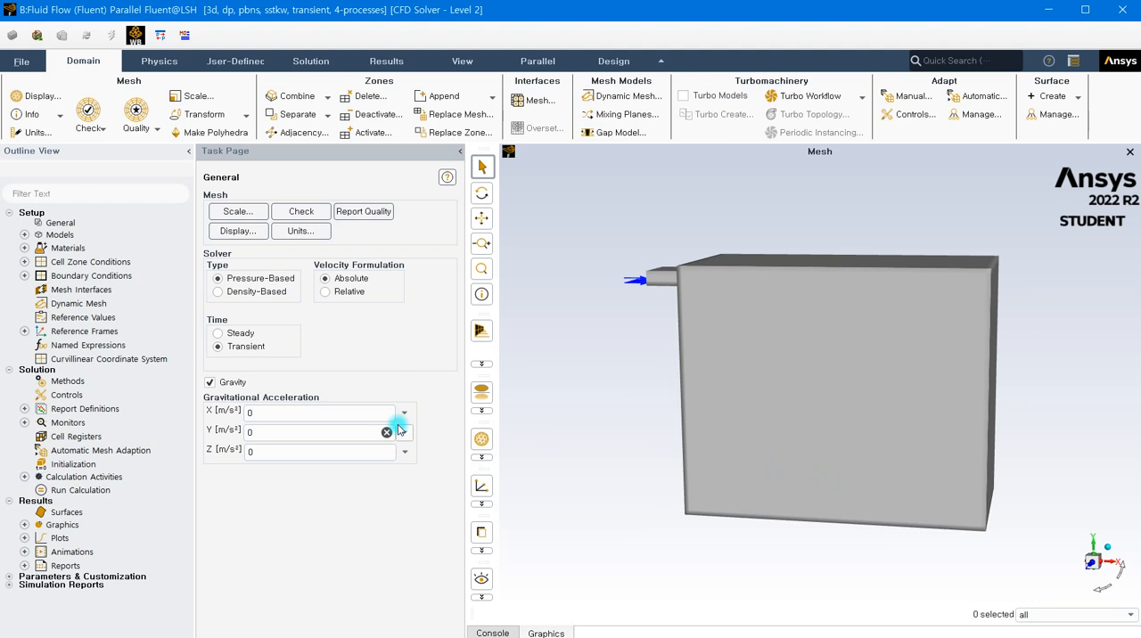
drag(398, 430, 236, 433)
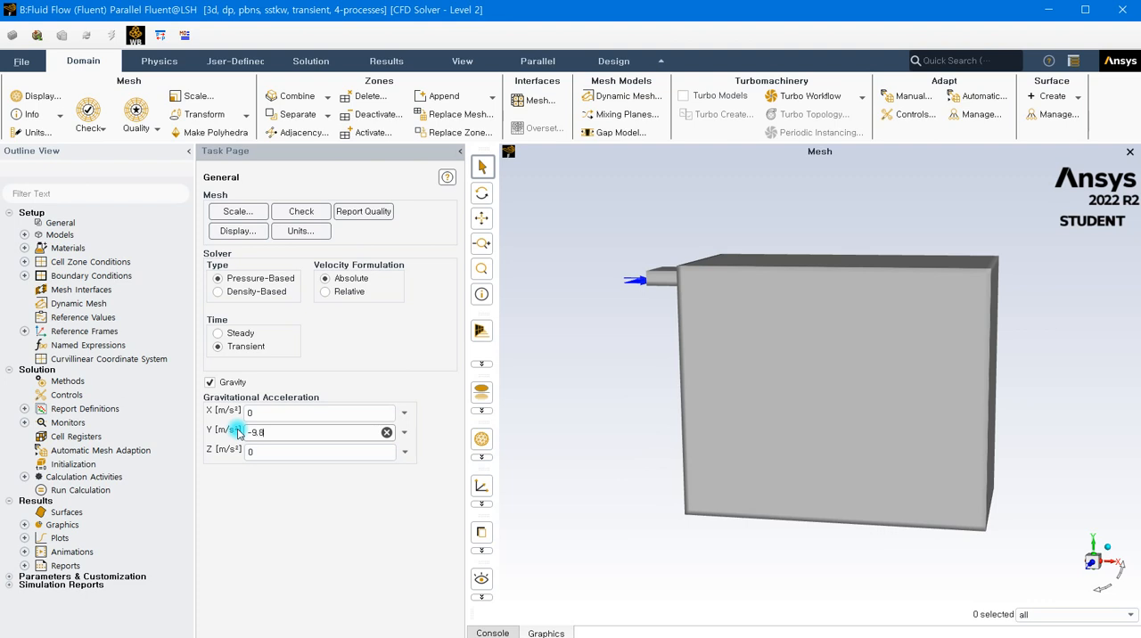
click(283, 451)
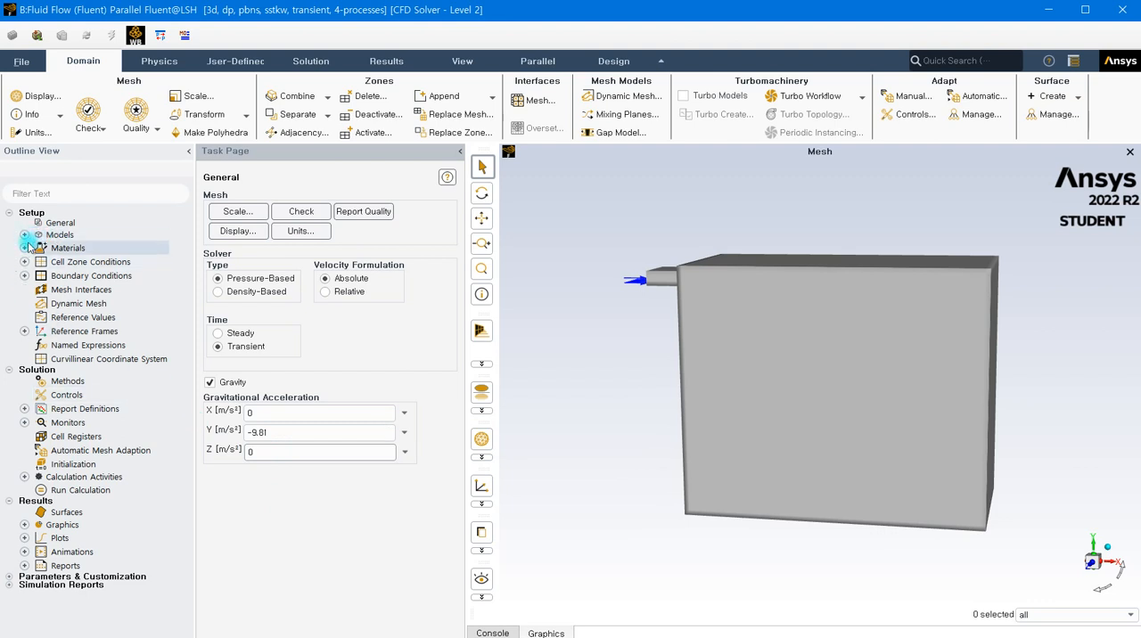
- Add water-liquid (h2o<l>) from the Fluent database to the fluid materials
click(25, 249)
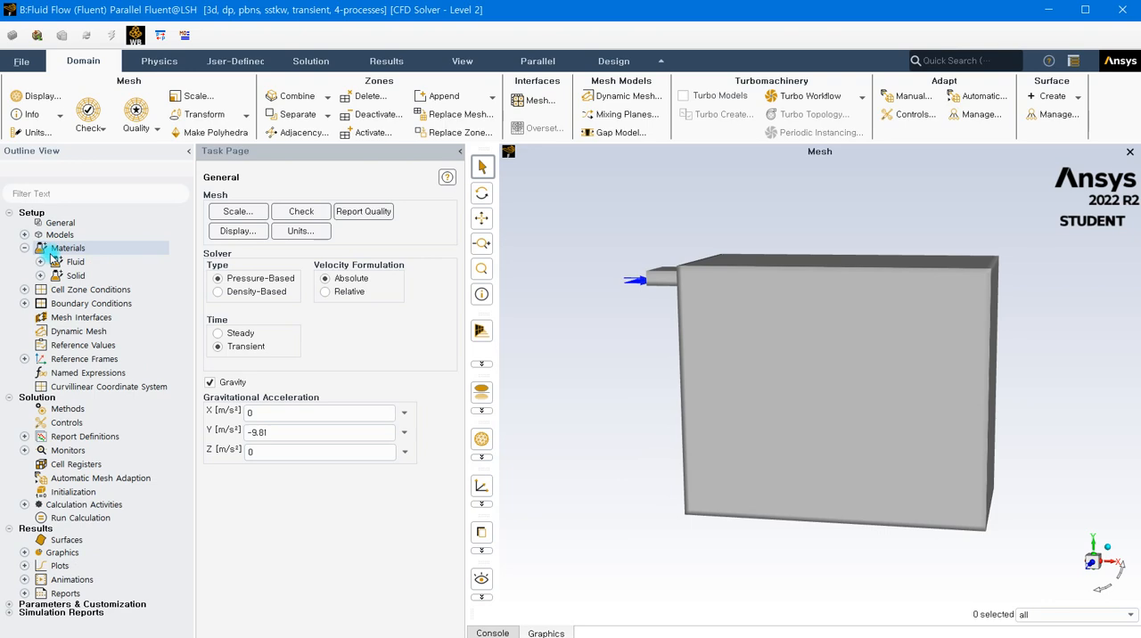
click(40, 262)
double_click(119, 282)
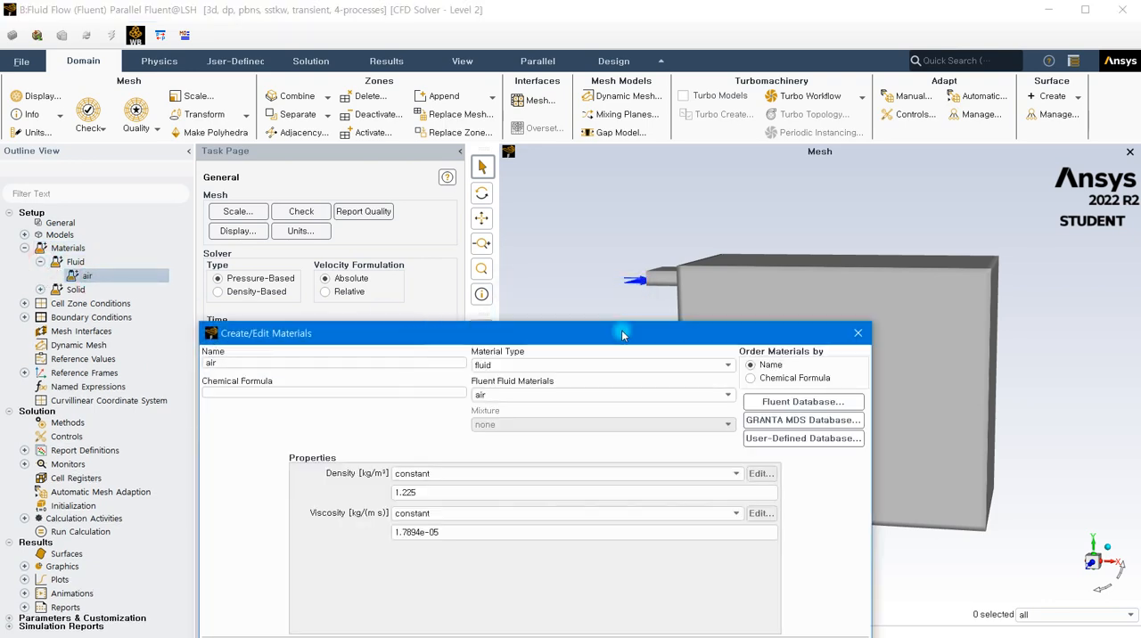
drag(578, 334, 569, 132)
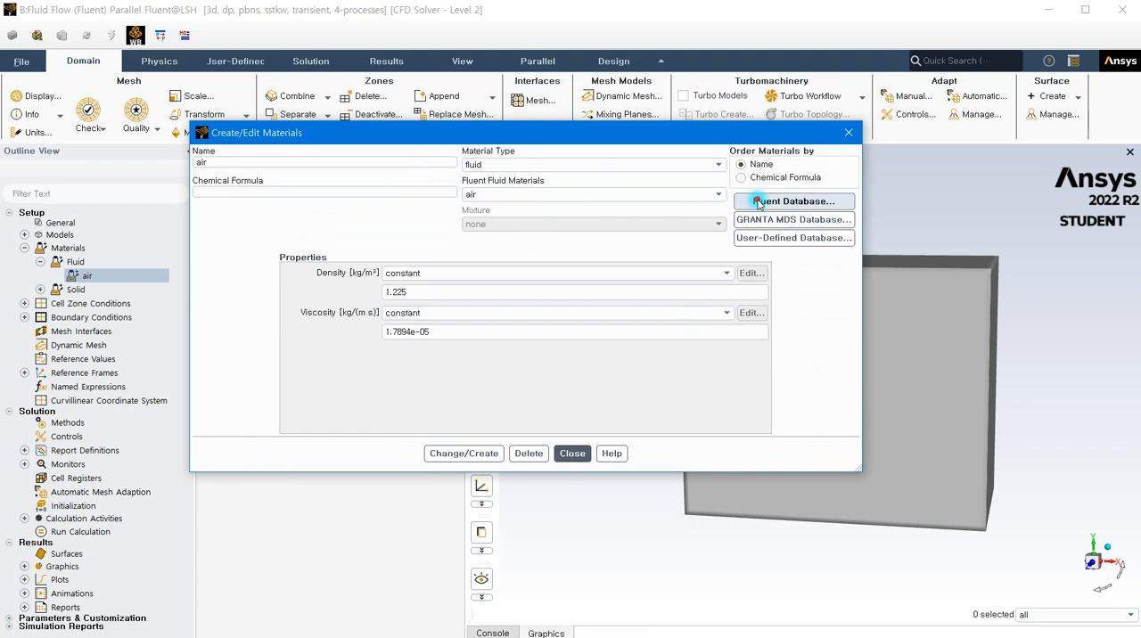
click(758, 202)
drag(480, 342, 529, 203)
drag(507, 254, 507, 288)
click(278, 259)
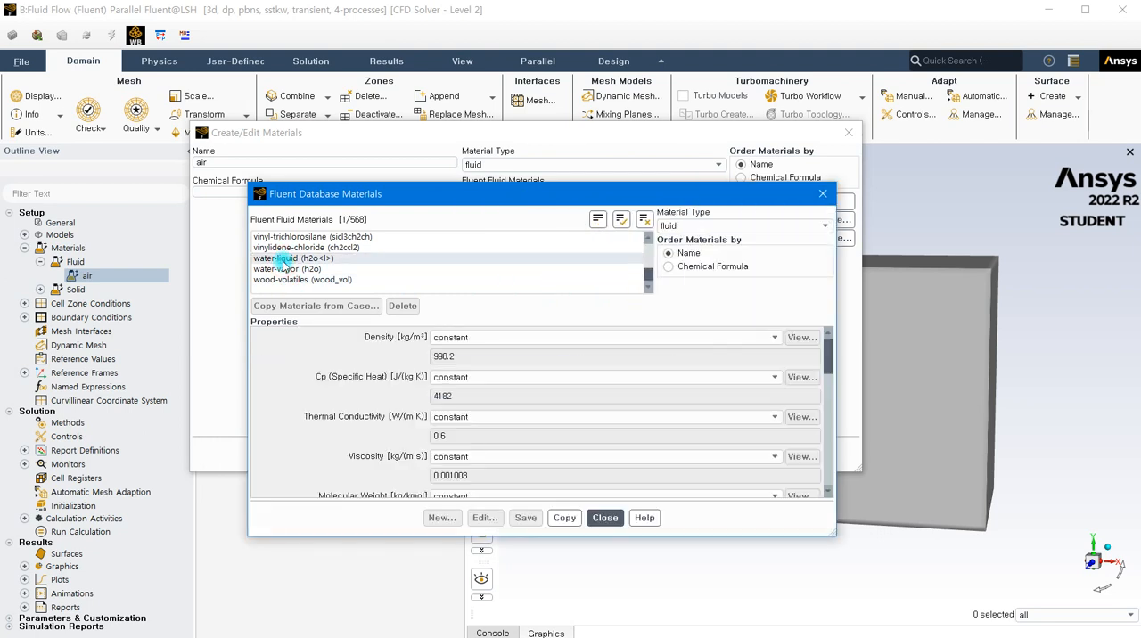
click(565, 518)
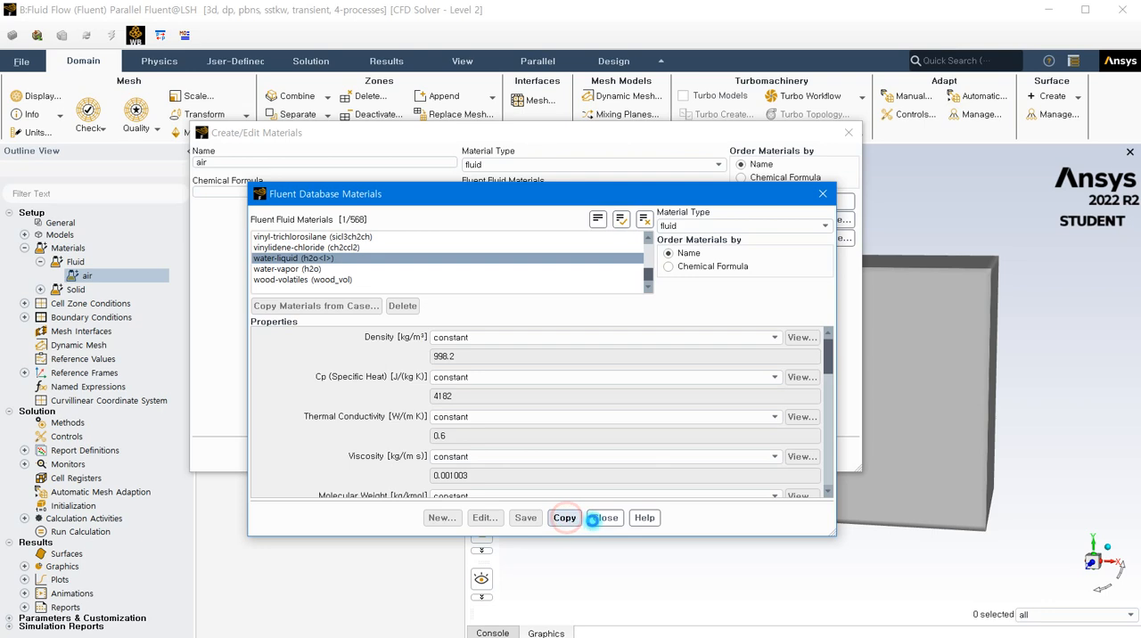
click(605, 518)
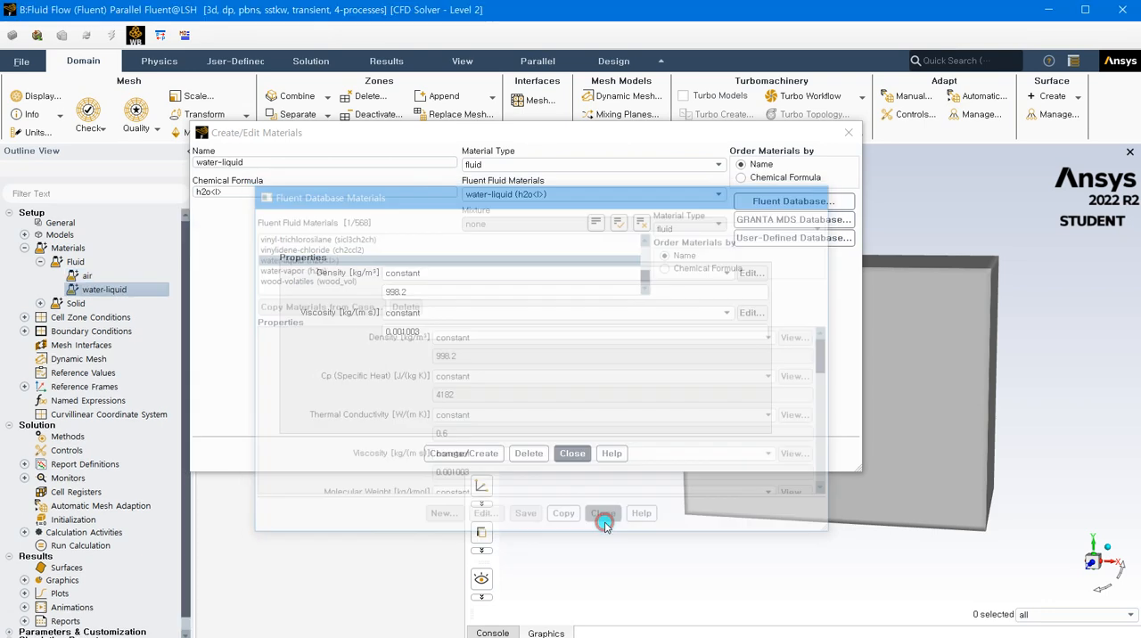
click(849, 131)
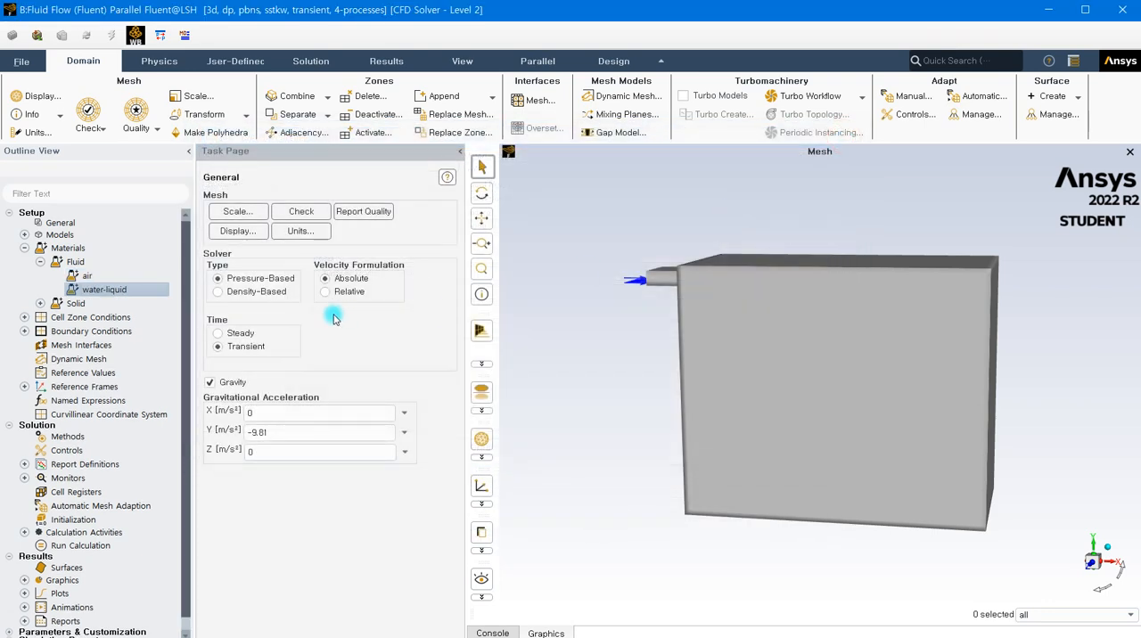
- Enable the Volume of Fluid multiphase model with 2 Eulerian phases, Implicit volume fraction formulation and Implicit Body Force
click(24, 235)
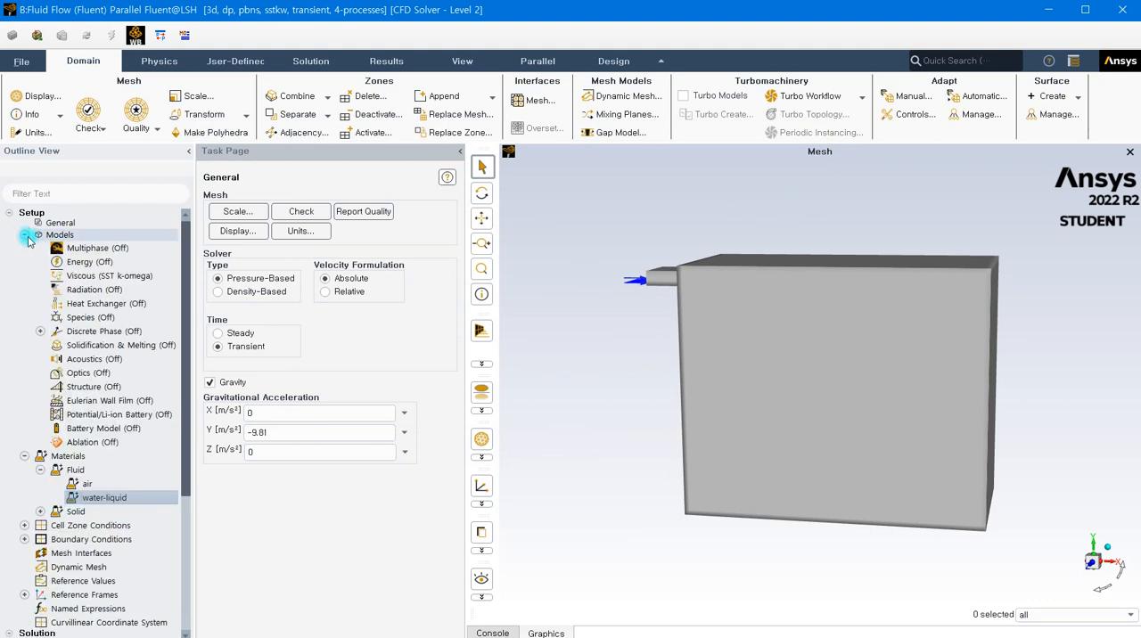
double_click(118, 248)
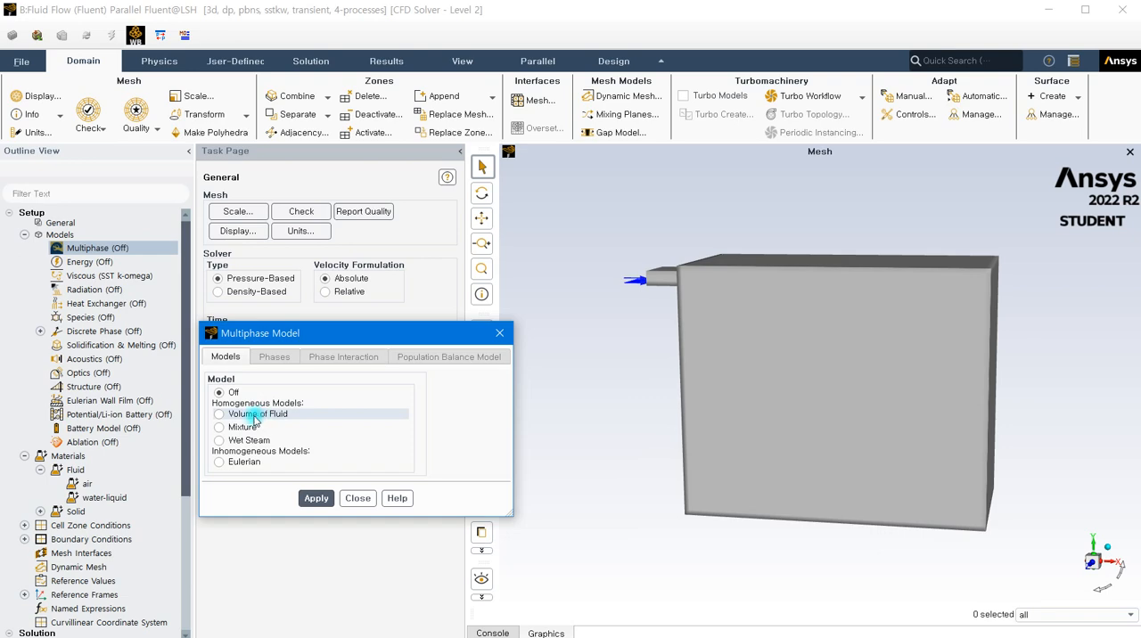
click(227, 414)
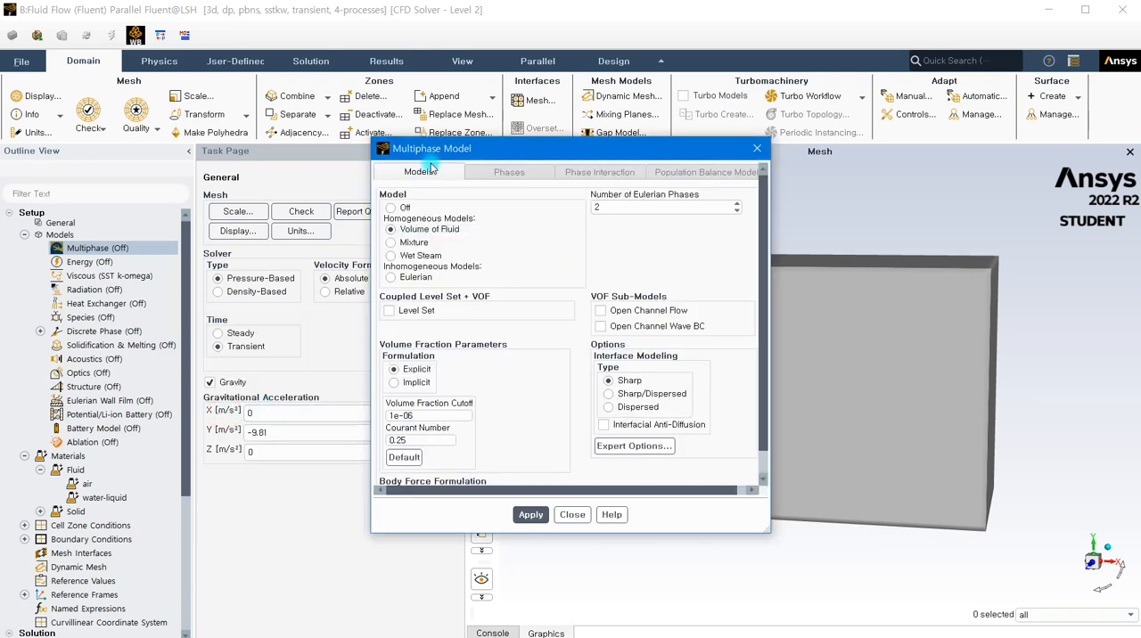
drag(448, 153, 363, 119)
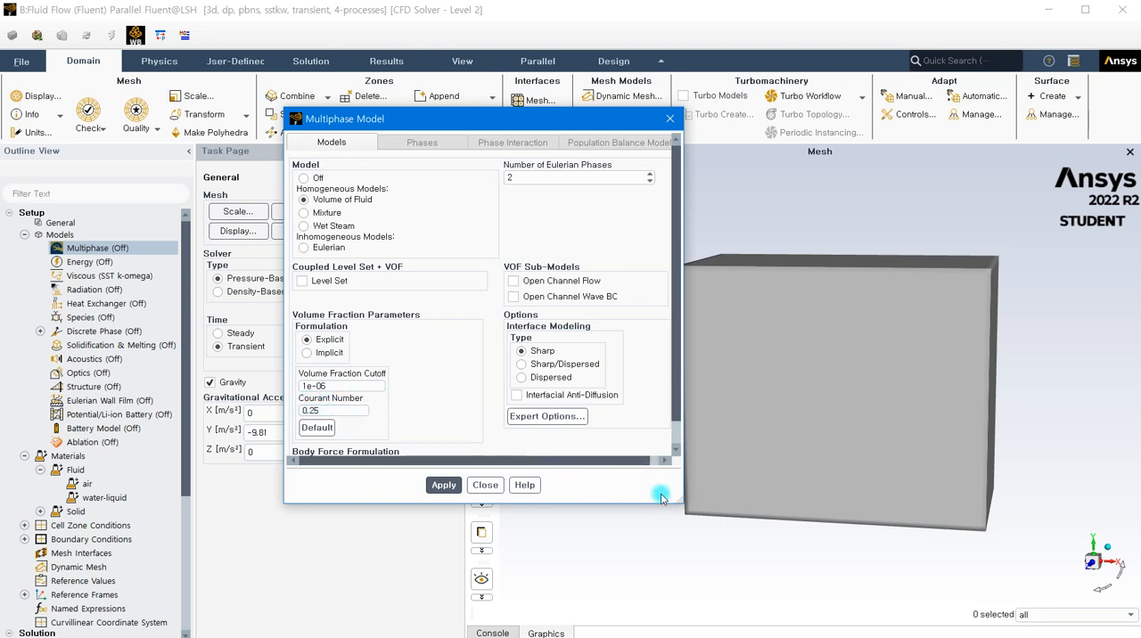
drag(682, 502, 704, 568)
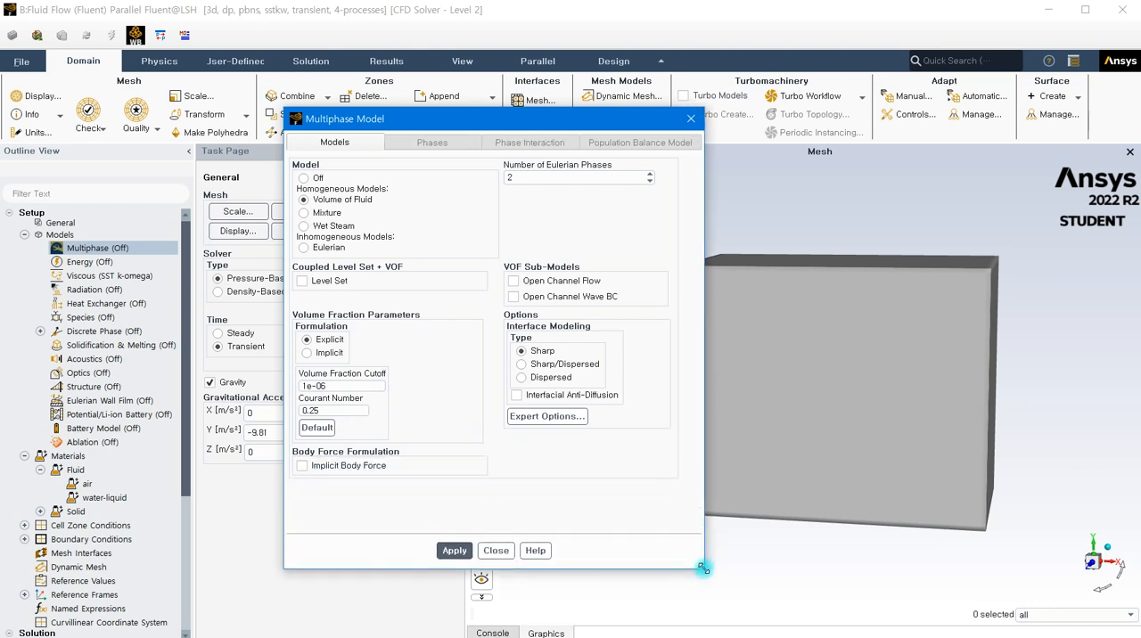
click(308, 354)
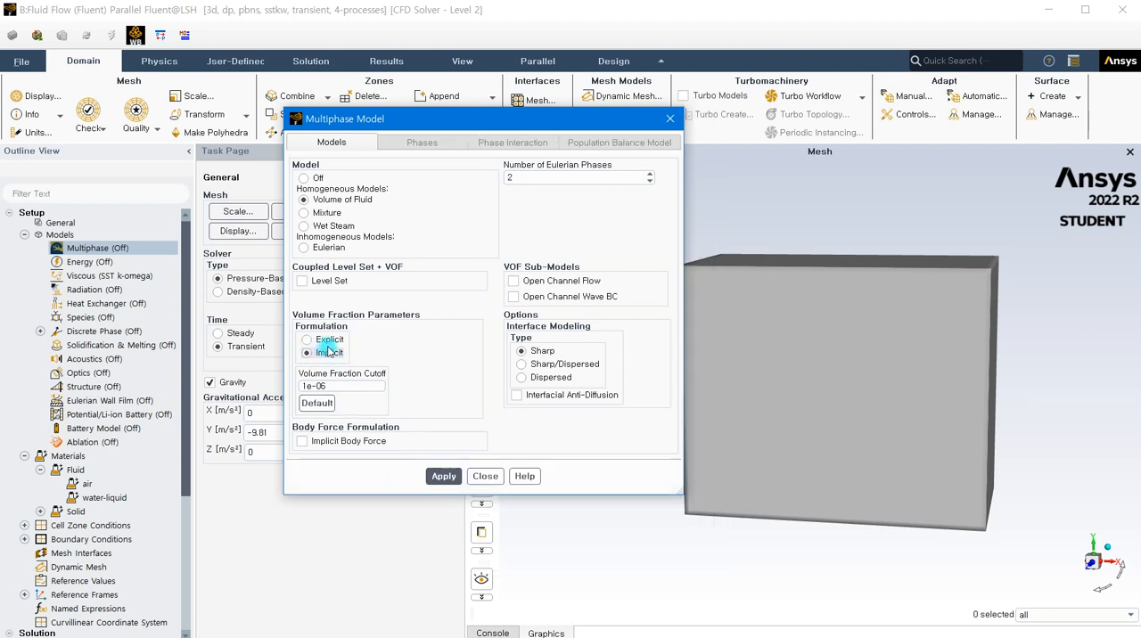
click(303, 443)
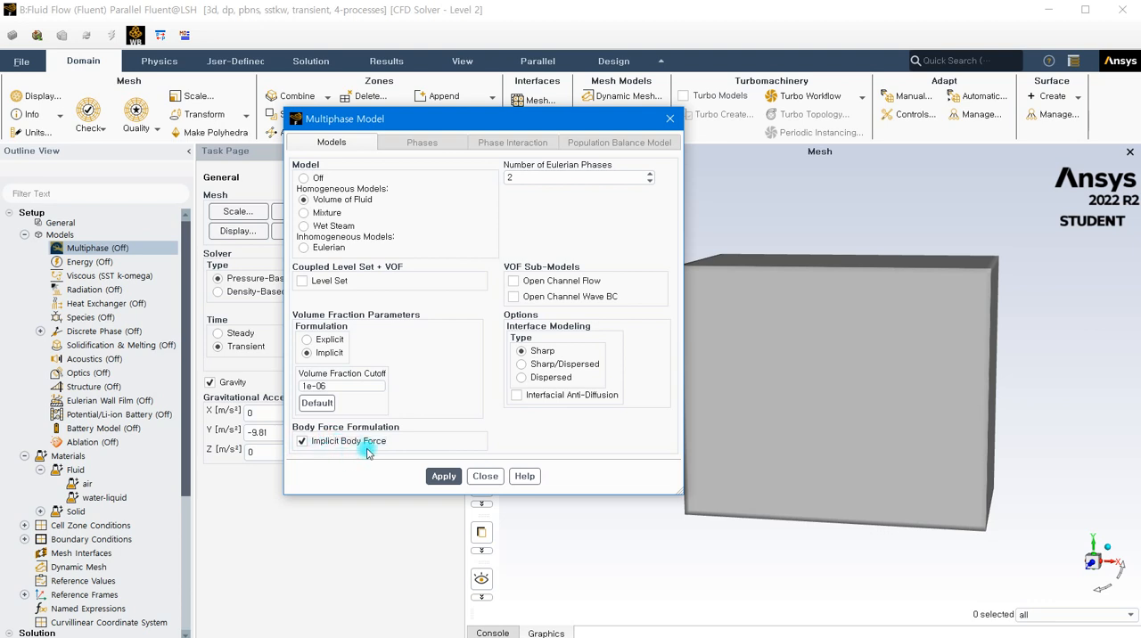
click(435, 477)
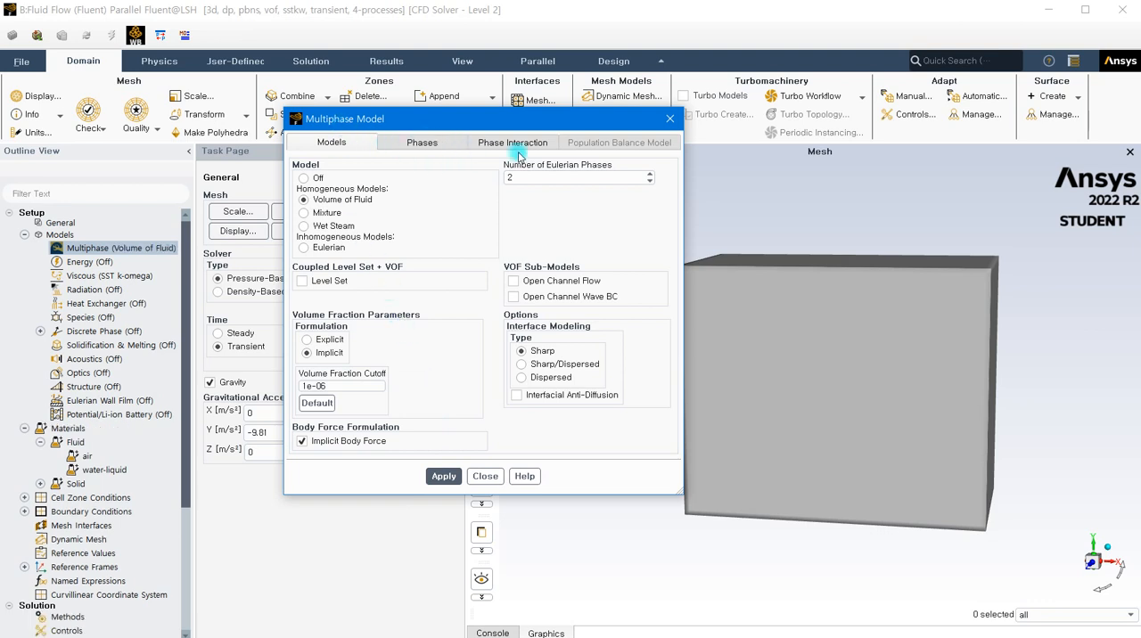
- Review the two phases' materials, and enable surface tension force modeling between phase-1 and phase-2 with a constant coefficient of 0.073 N/m
click(422, 142)
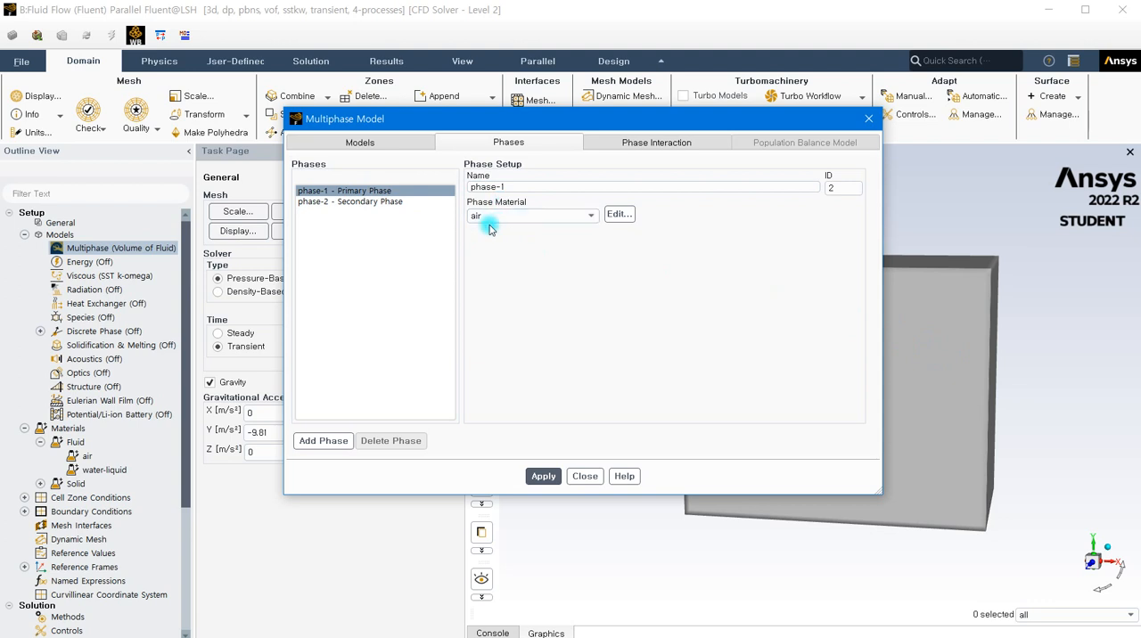
click(384, 201)
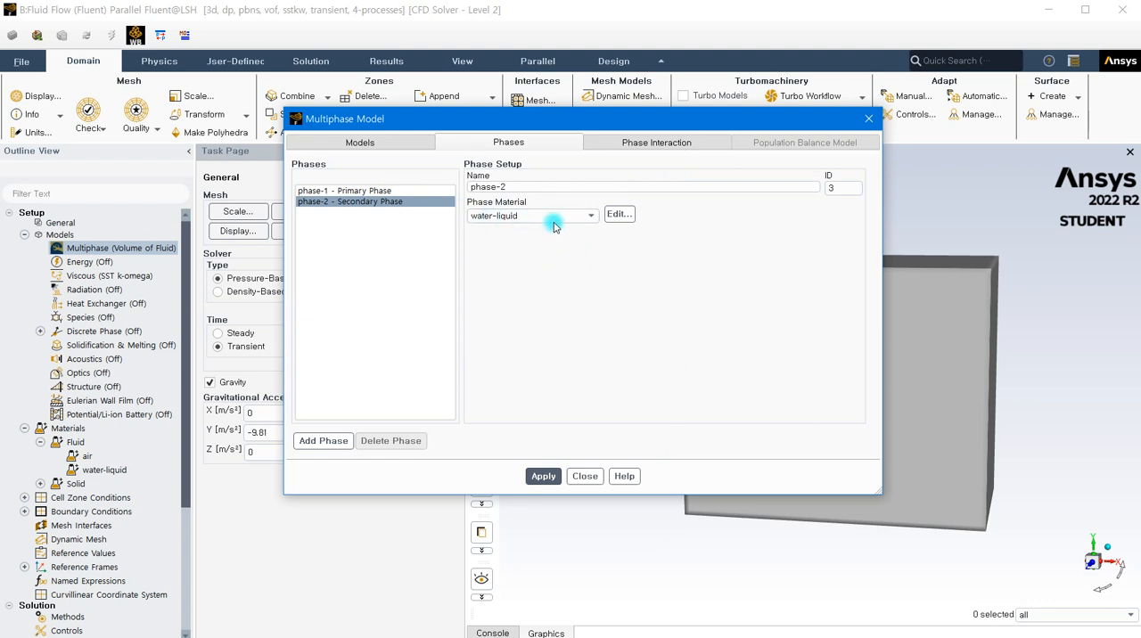
click(629, 148)
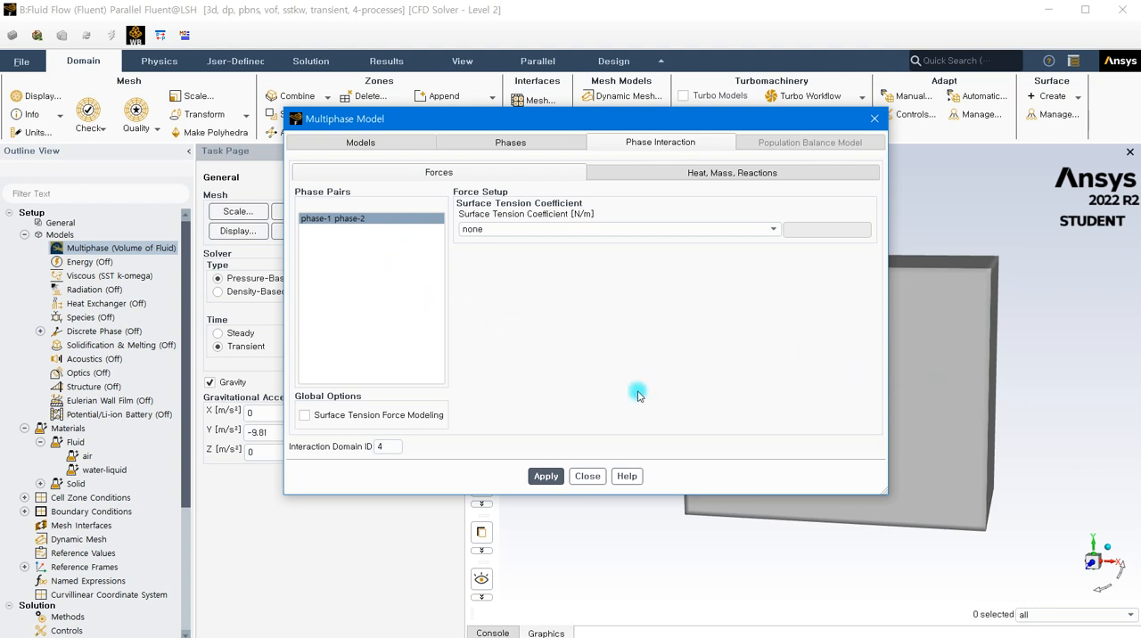
click(304, 416)
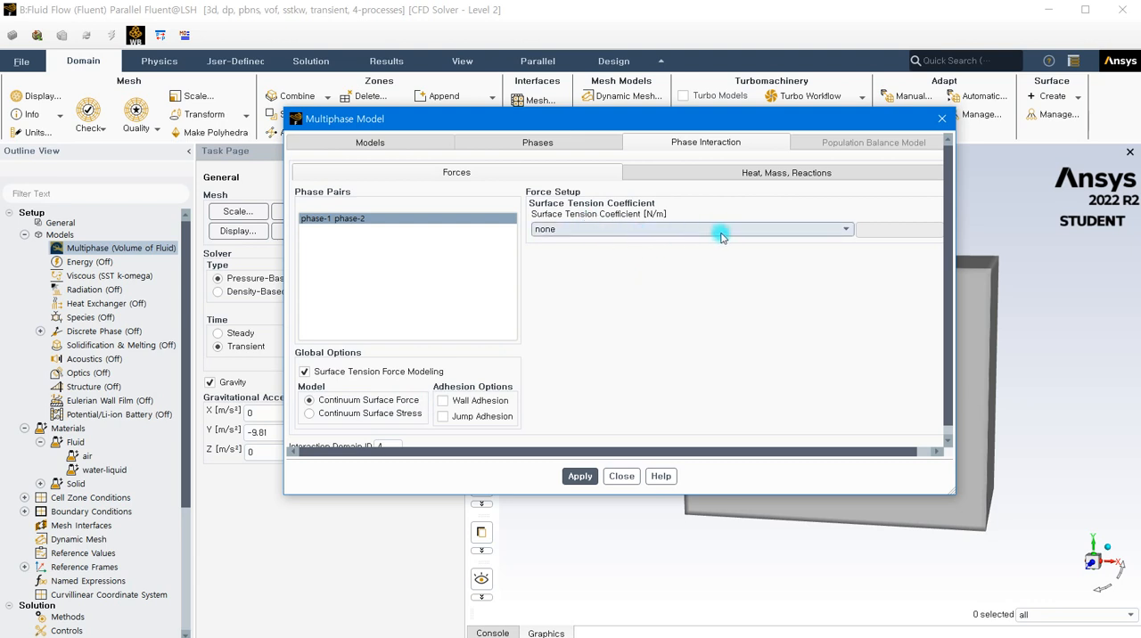
click(841, 233)
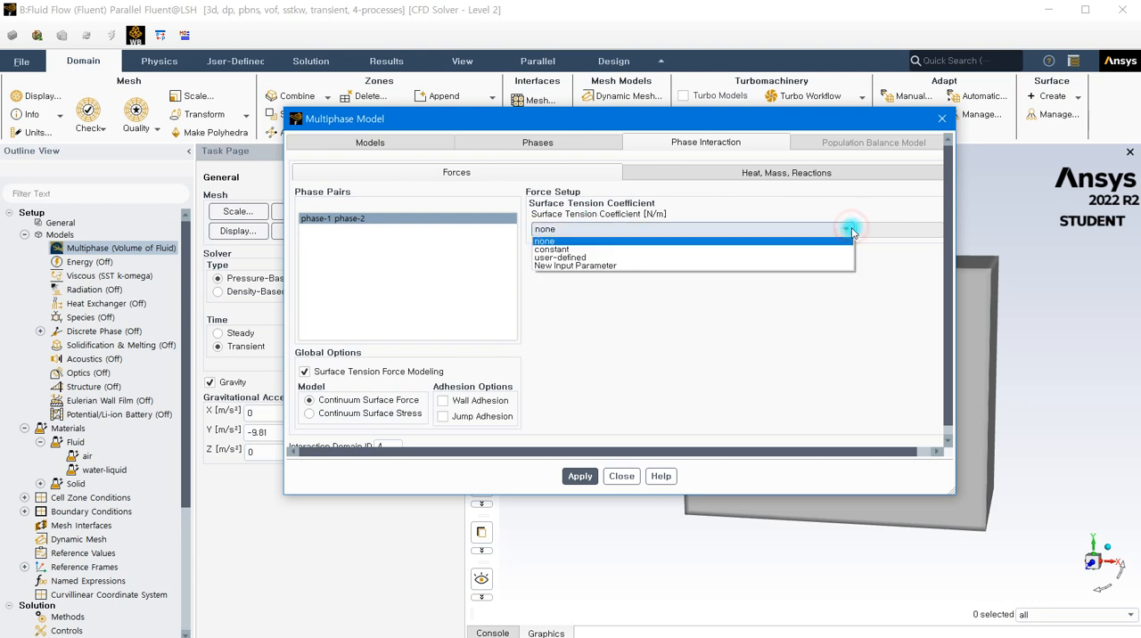
click(626, 251)
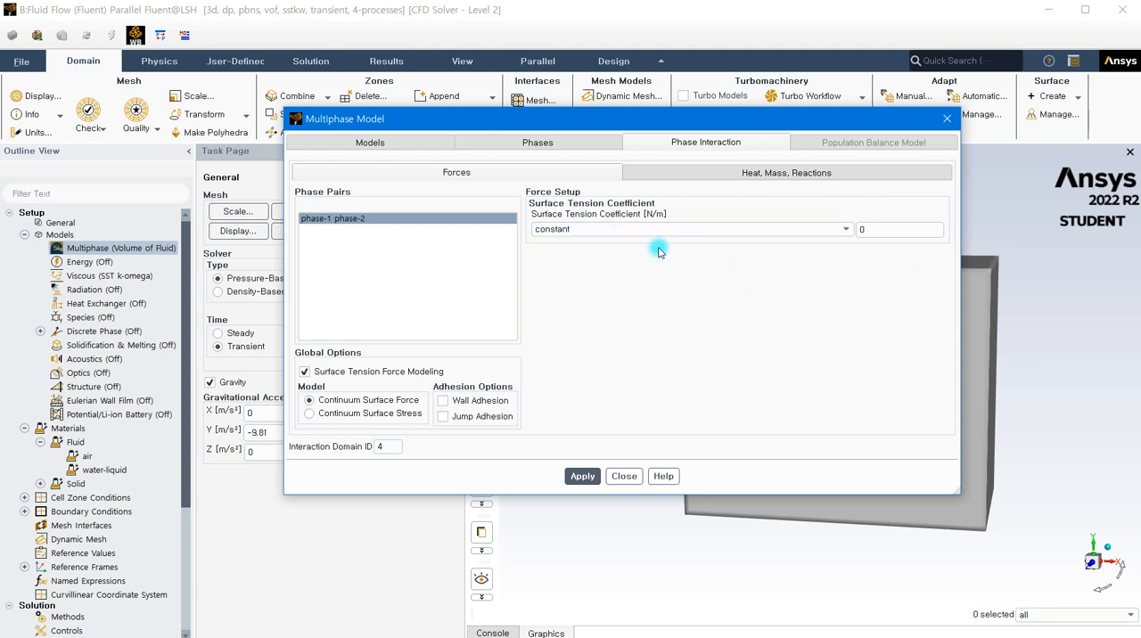
click(877, 230)
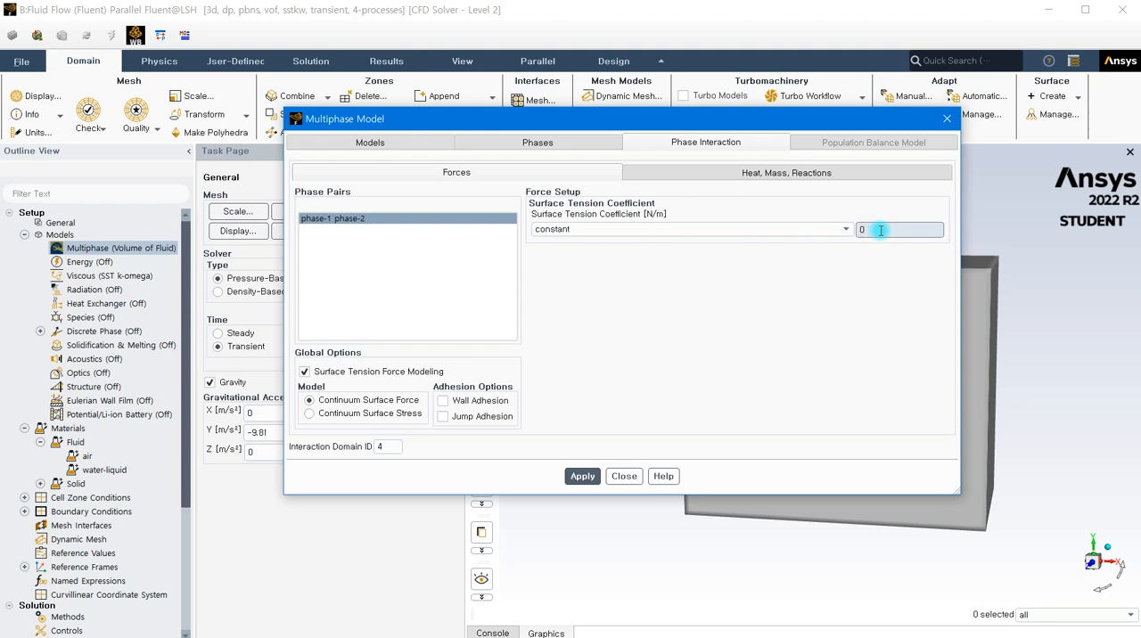
text(3)
mouse_move(878, 232)
mouse_down()
mouse_move(868, 236)
mouse_move(898, 229)
mouse_up()
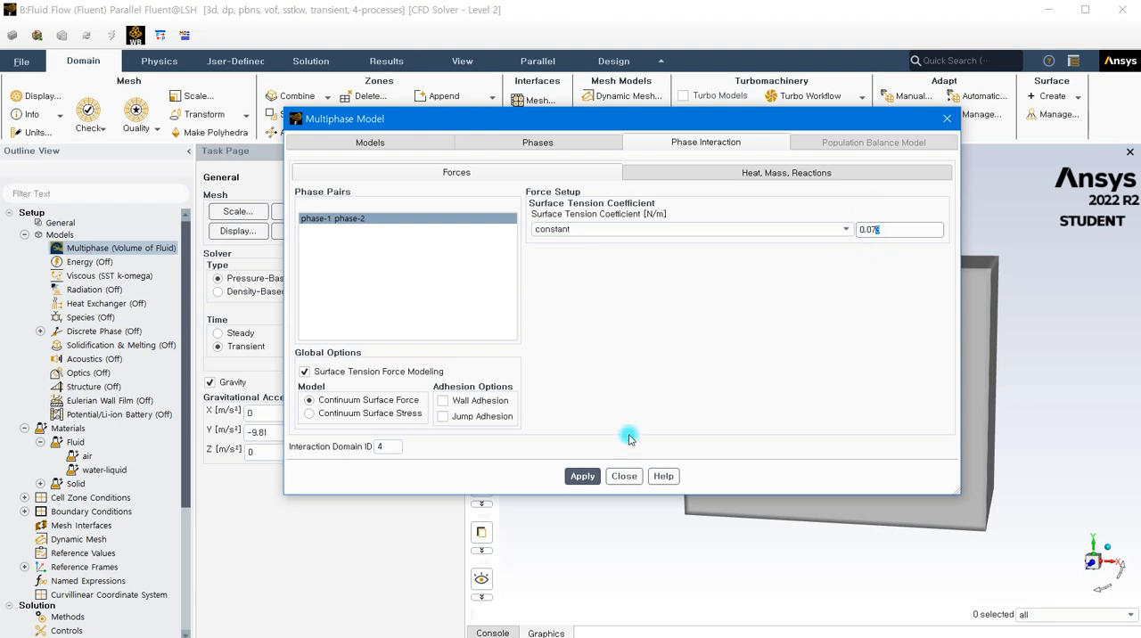
click(582, 476)
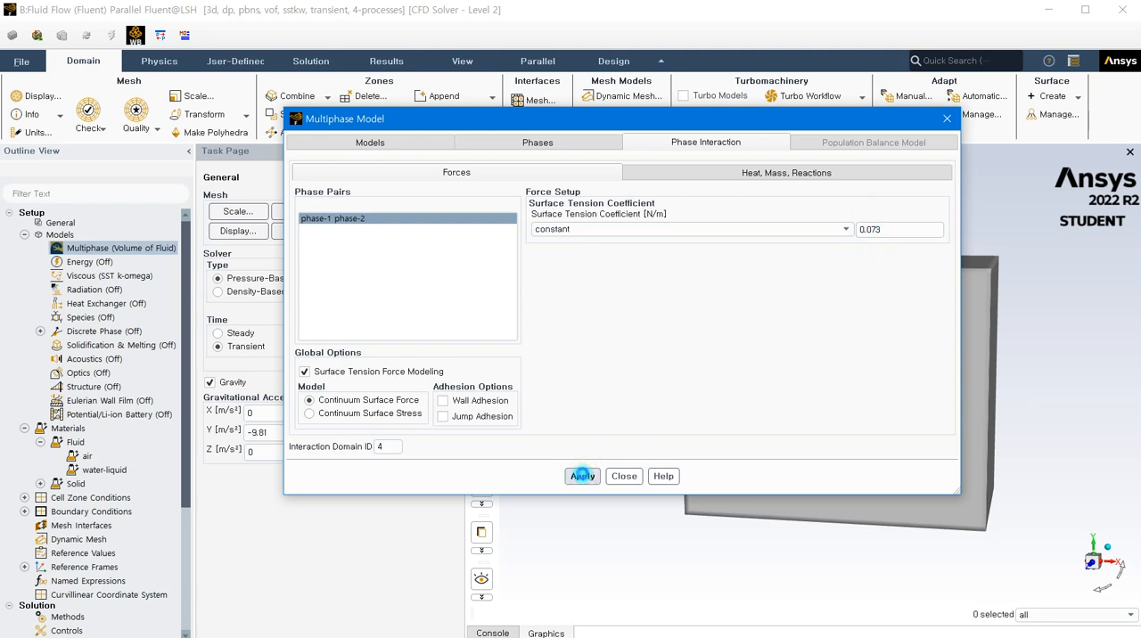
click(625, 476)
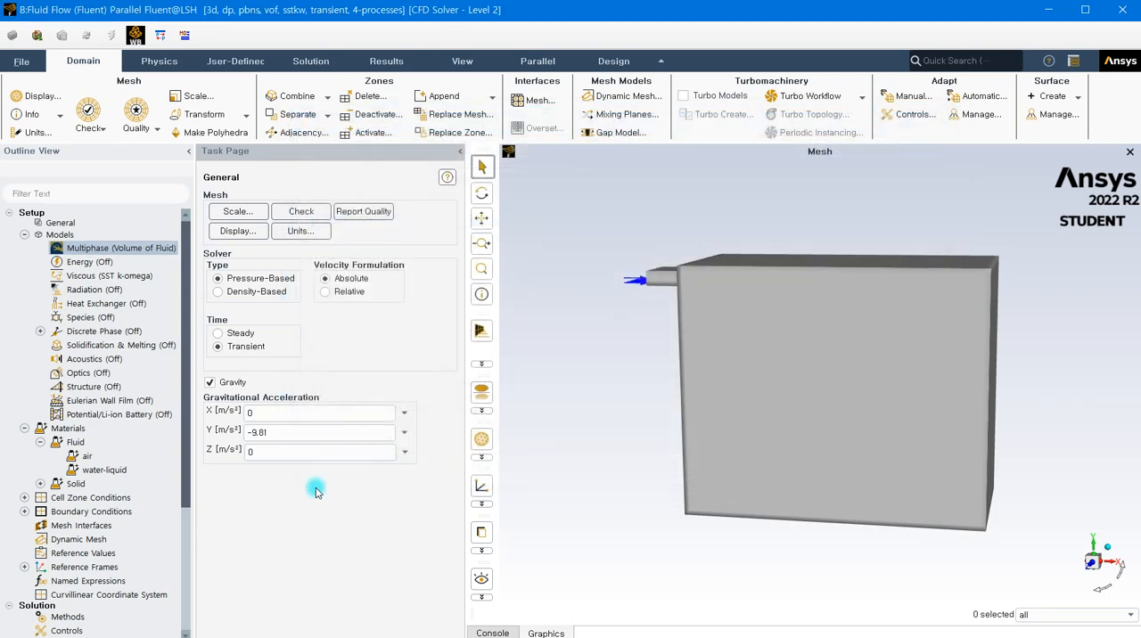
- Set the velocity magnitude of the inlet boundary's mixture phase to 0.5 m/s
scroll(45, 437, down, 2)
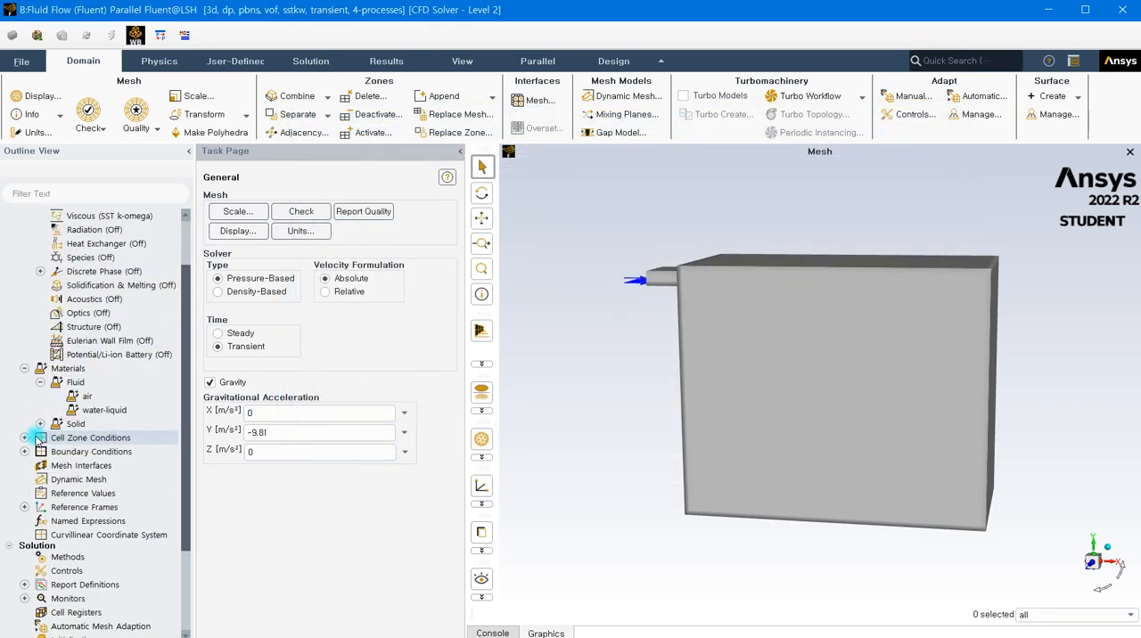
click(24, 438)
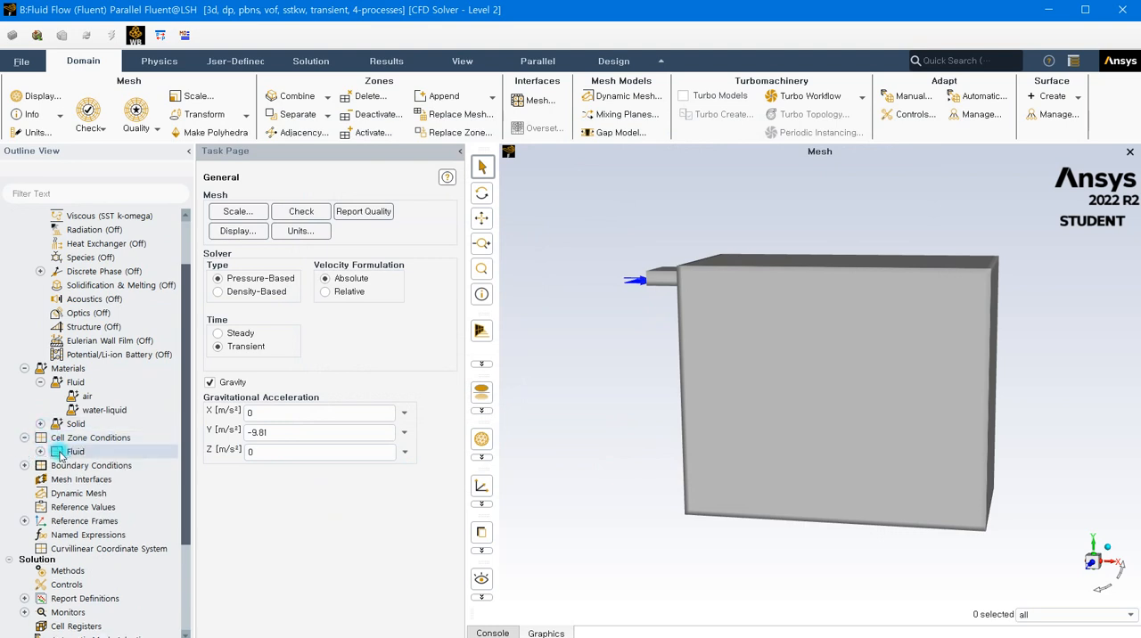
double_click(63, 466)
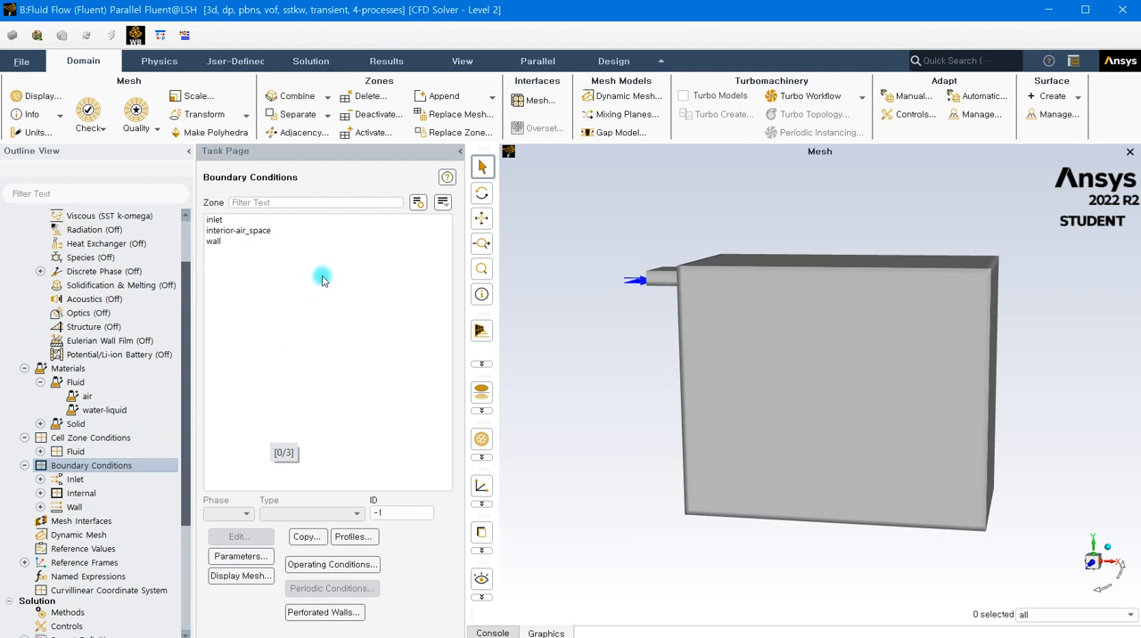
click(214, 221)
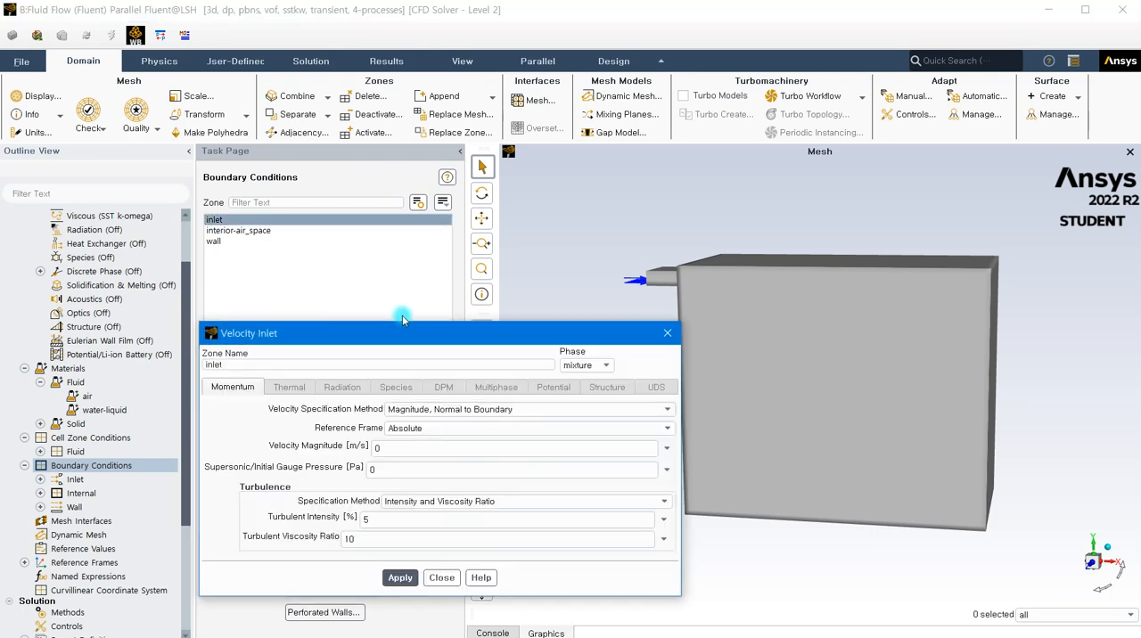
drag(406, 328, 335, 218)
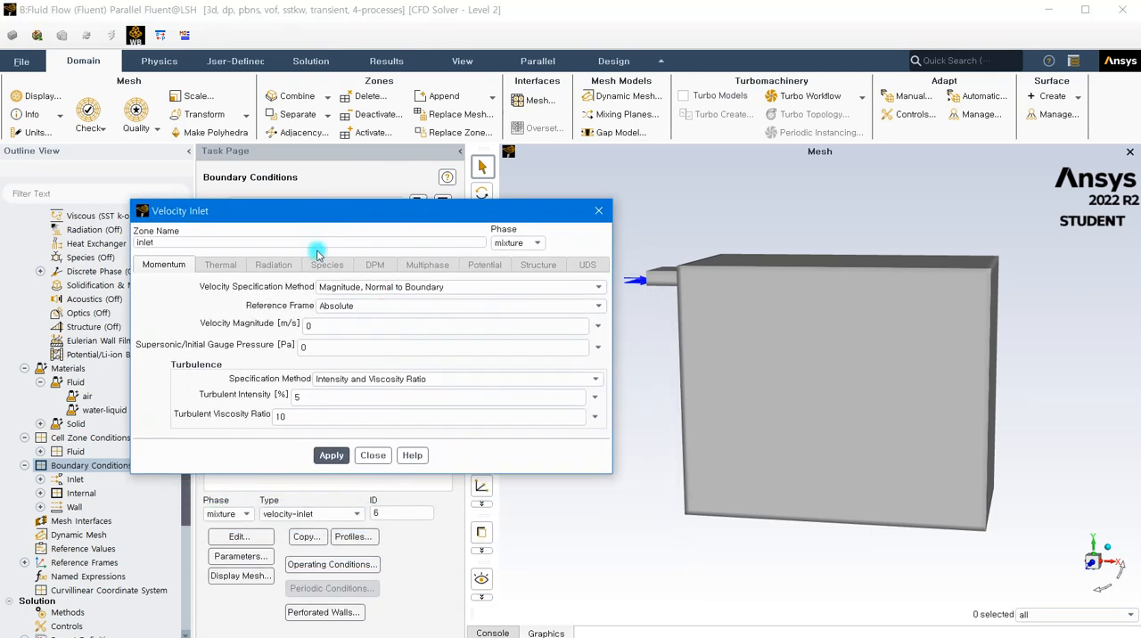
click(316, 323)
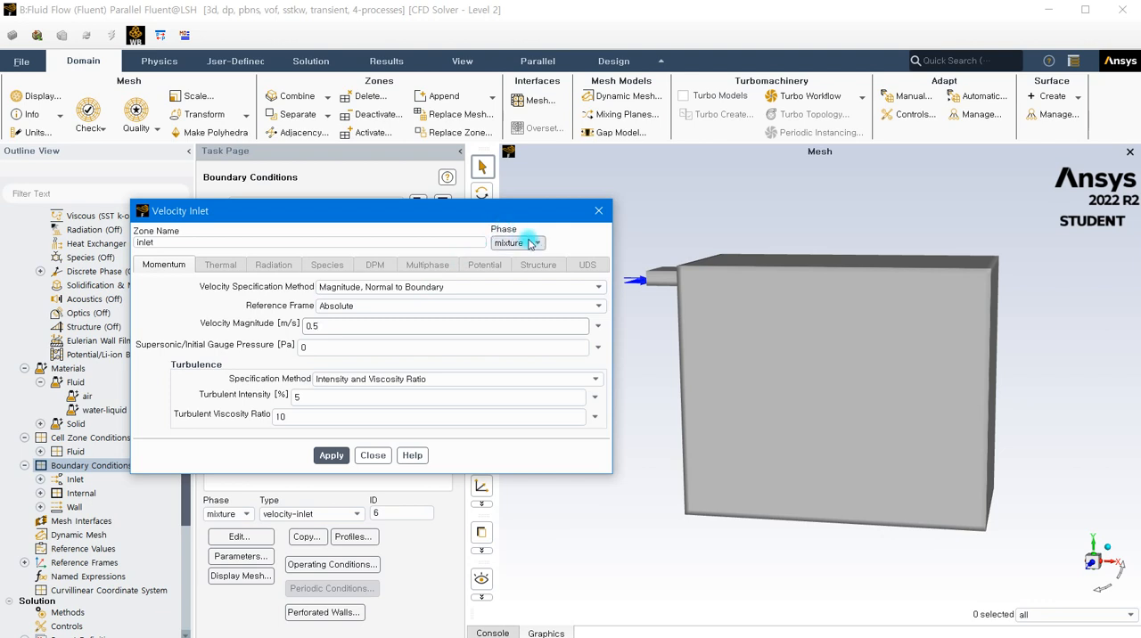
- Save the inlet's mixture settings and set the volume fraction of phase-2 at the inlet to 1
drag(700, 330, 790, 341)
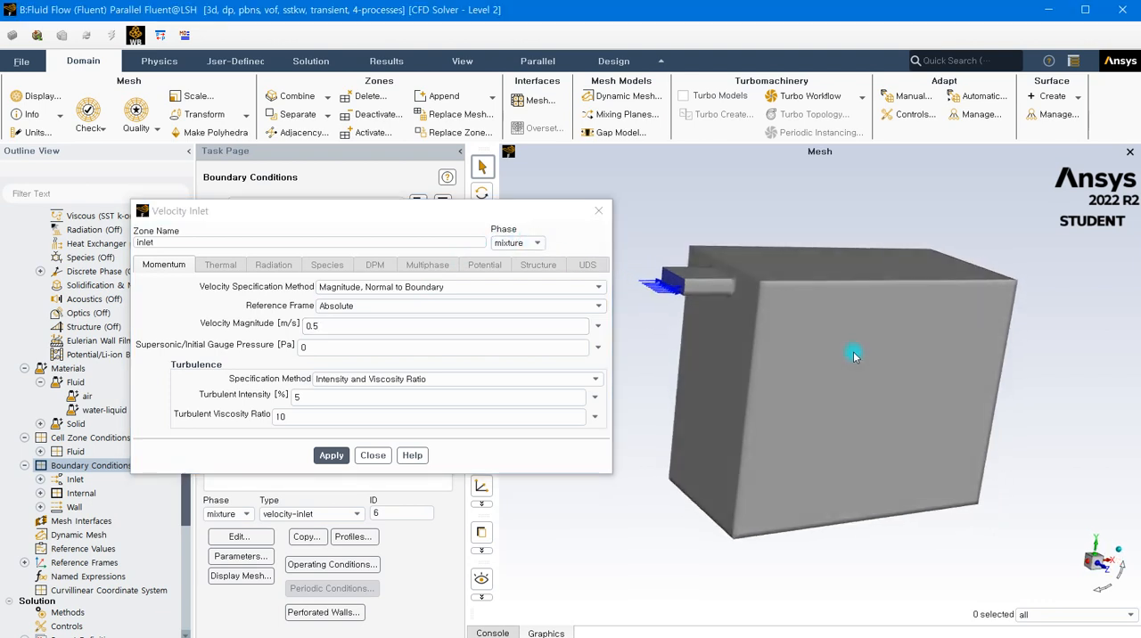
click(543, 242)
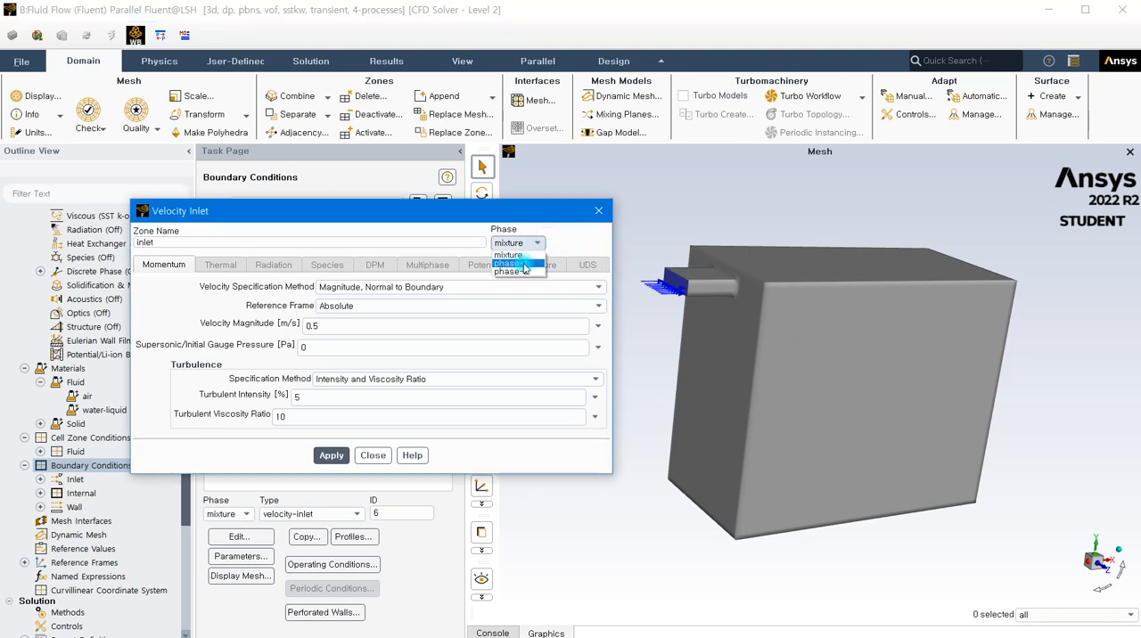
click(520, 272)
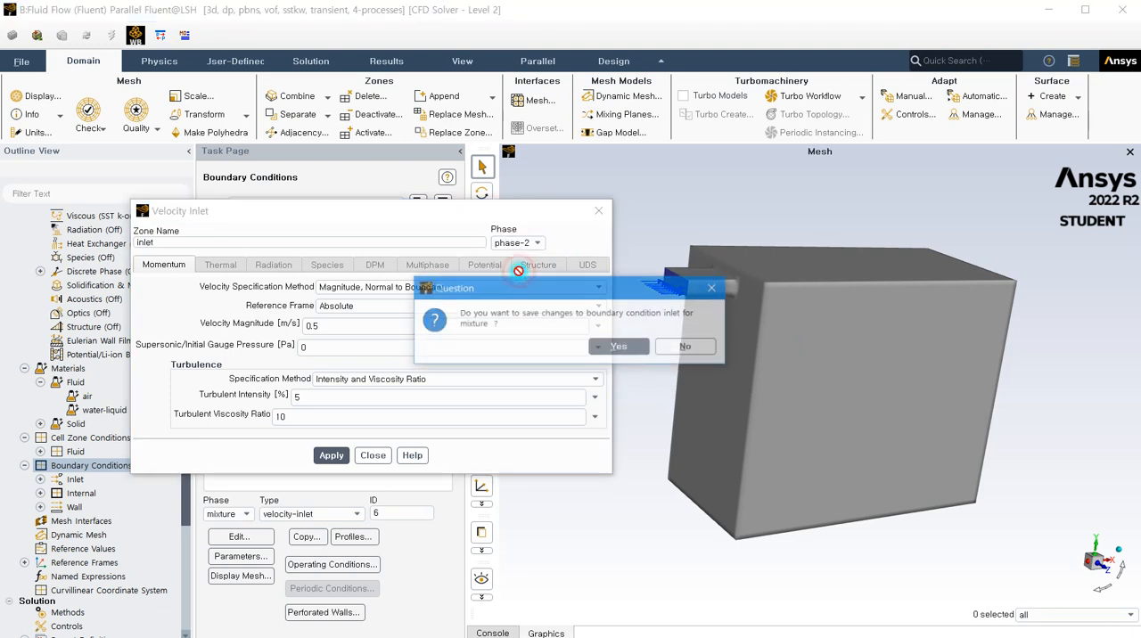
click(618, 349)
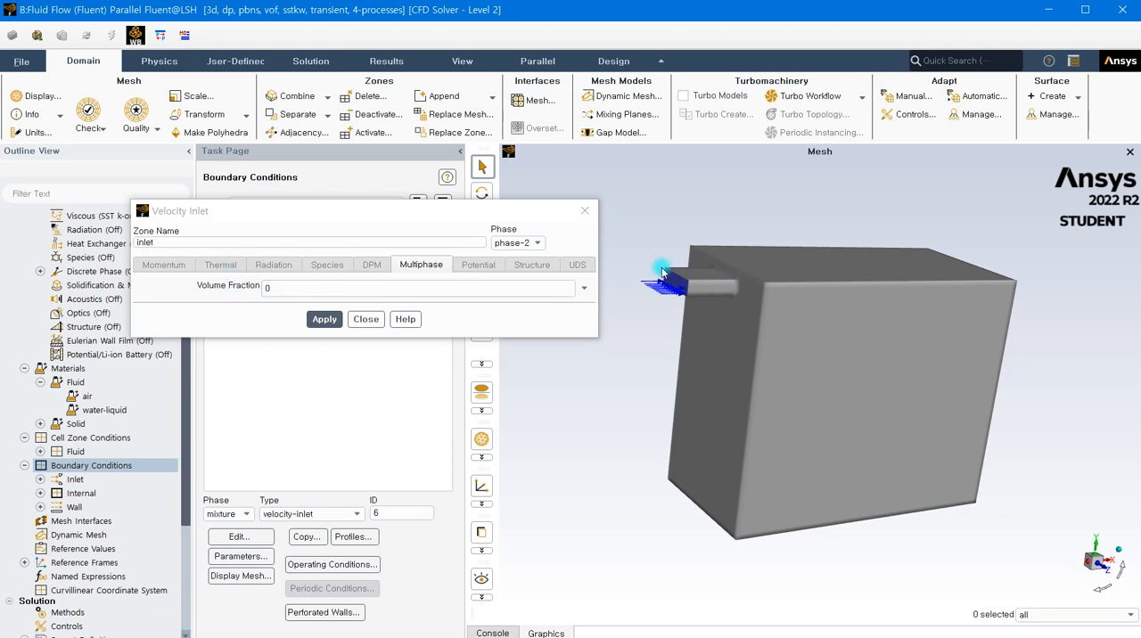
double_click(269, 288)
click(274, 288)
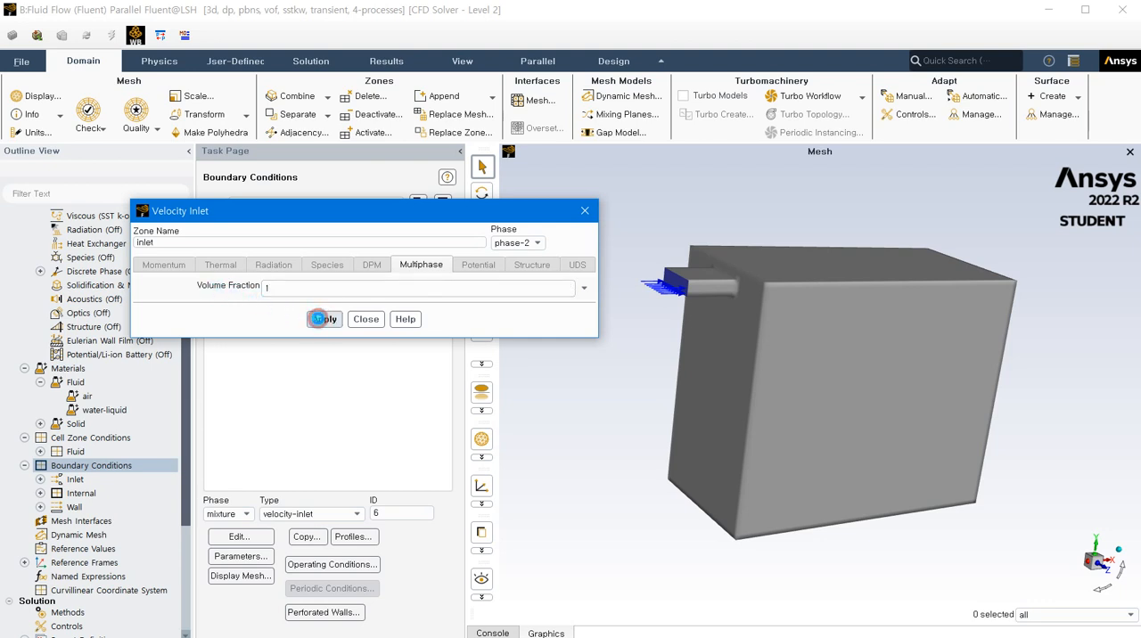
click(361, 320)
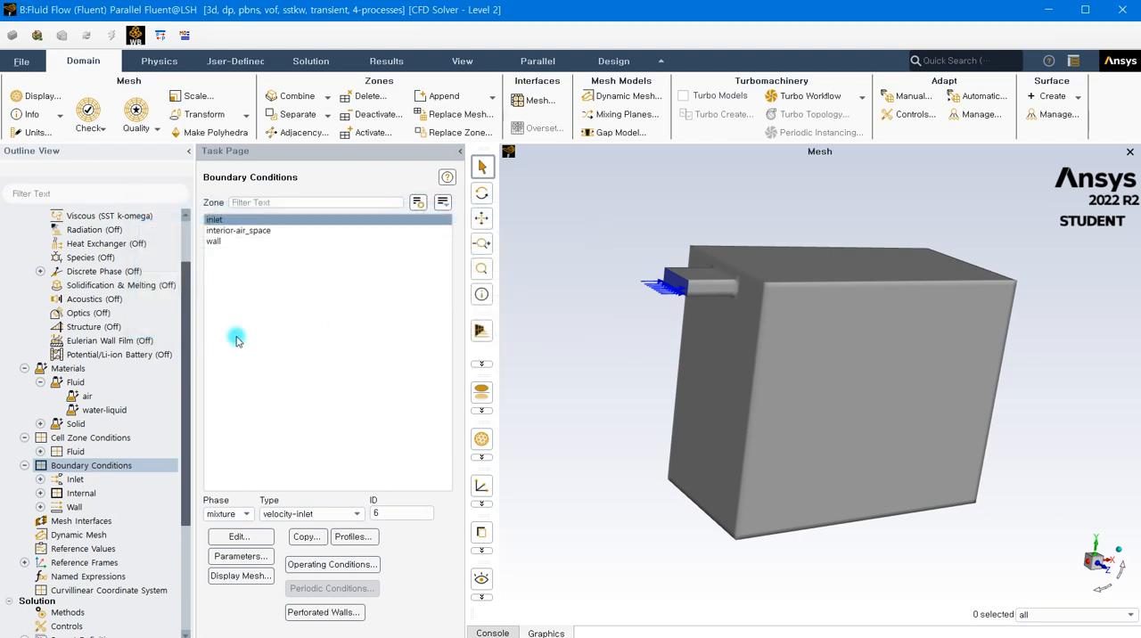
- Reopen the Multiphase Model settings and review the material assigned to the secondary phase
scroll(122, 318, up, 3)
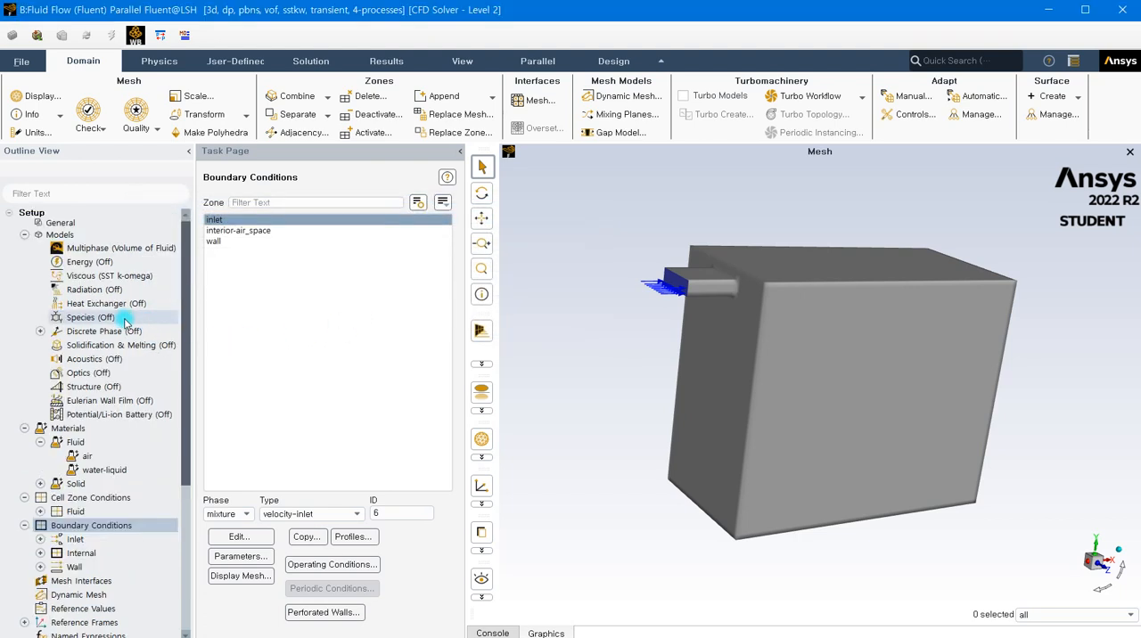
double_click(110, 249)
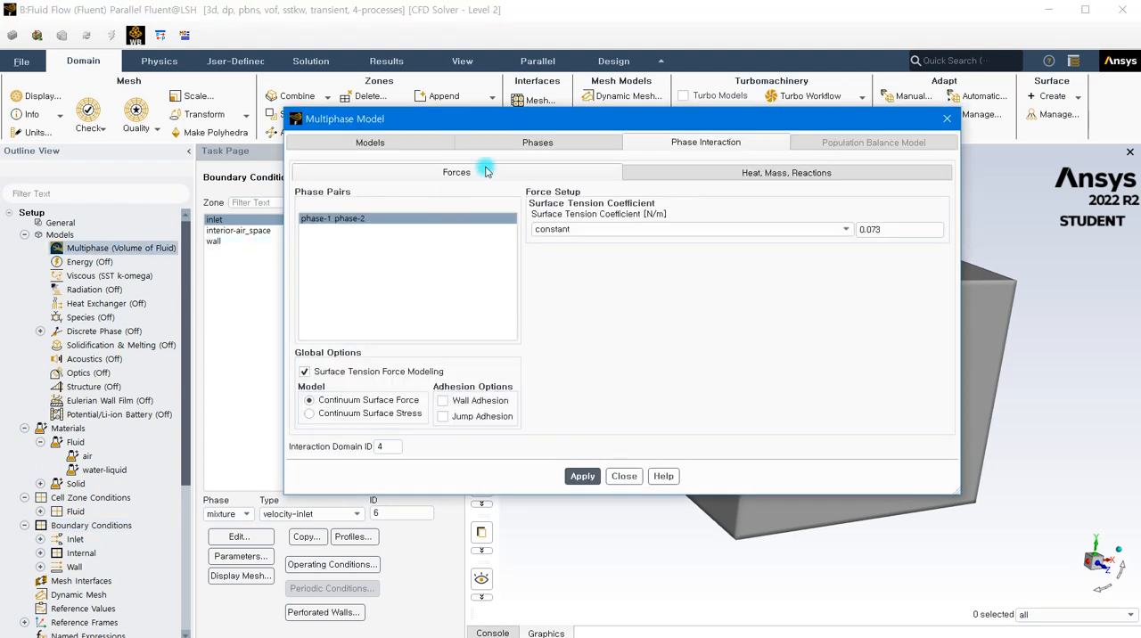
click(538, 141)
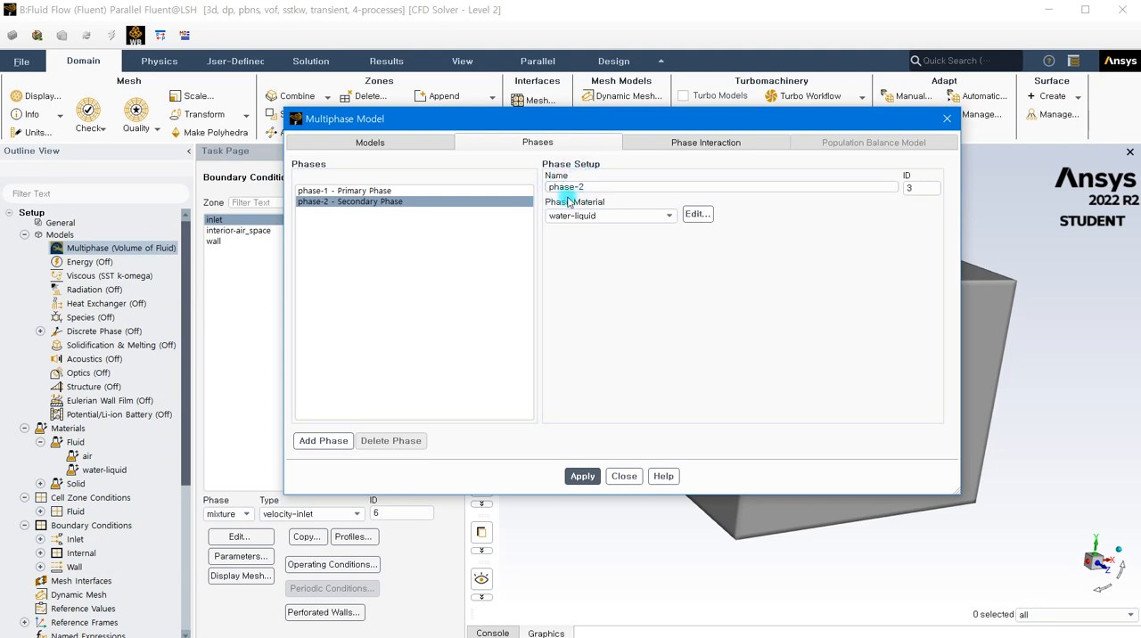
click(371, 203)
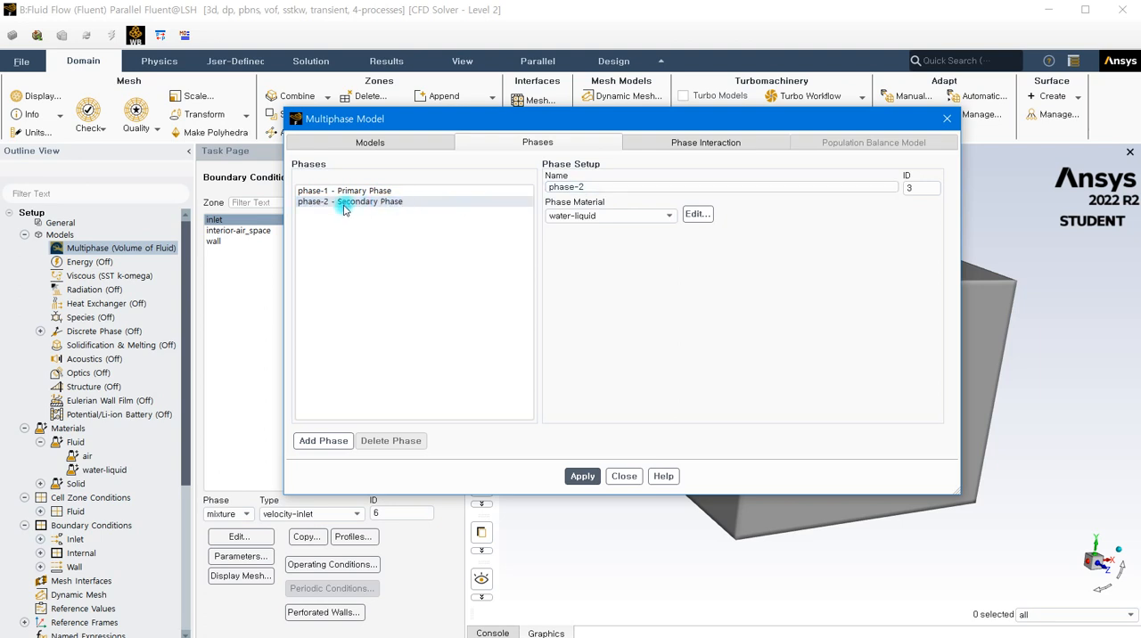
- Check the name and material of the secondary phase, and close the Multiphase Model settings
click(570, 190)
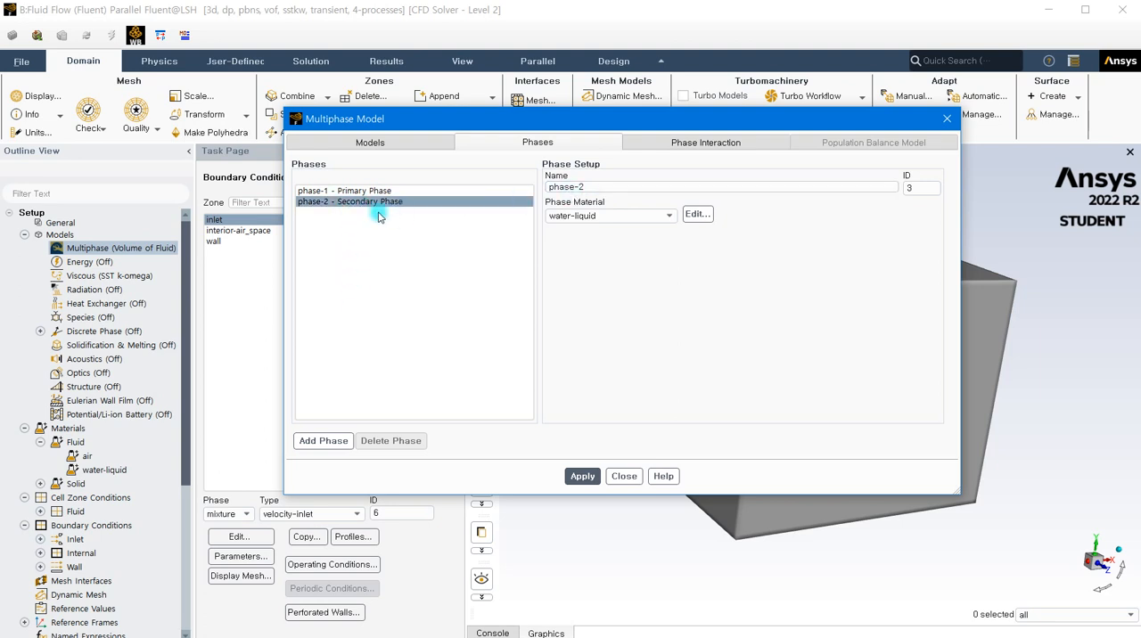
drag(594, 189, 551, 190)
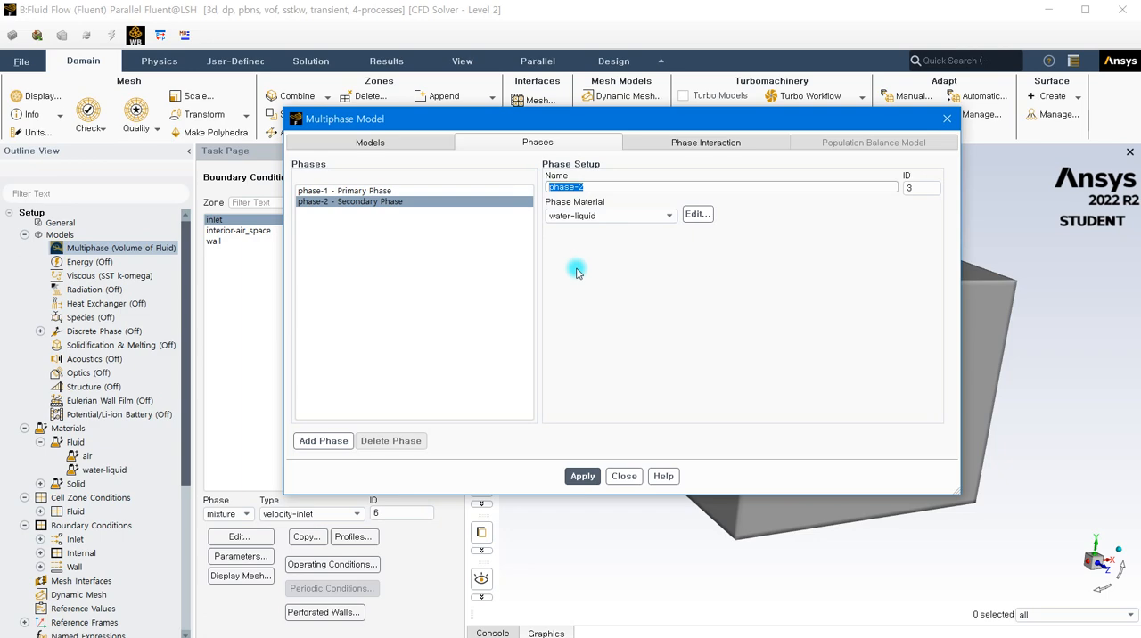
click(624, 476)
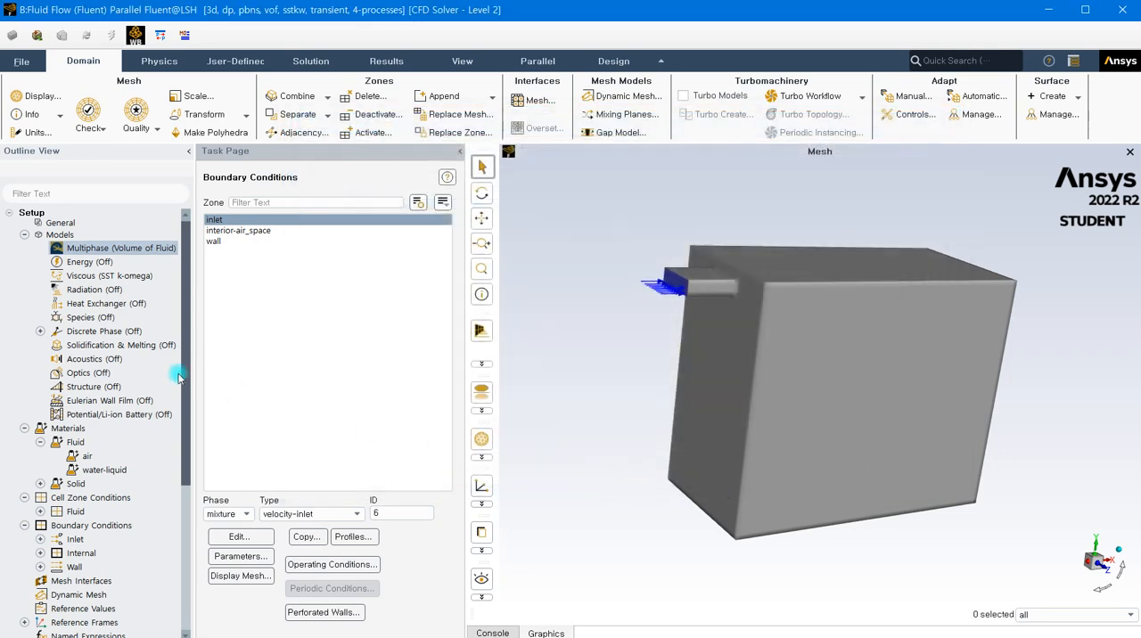
- Open the Solution Methods settings
scroll(87, 375, down, 2)
scroll(86, 376, down, 6)
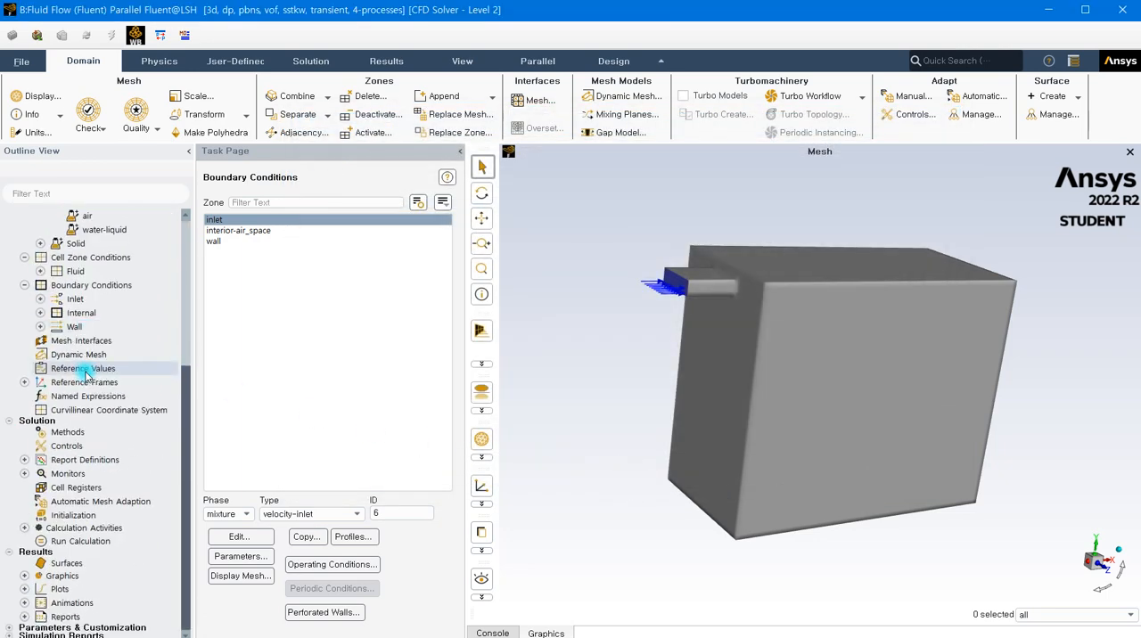
click(68, 432)
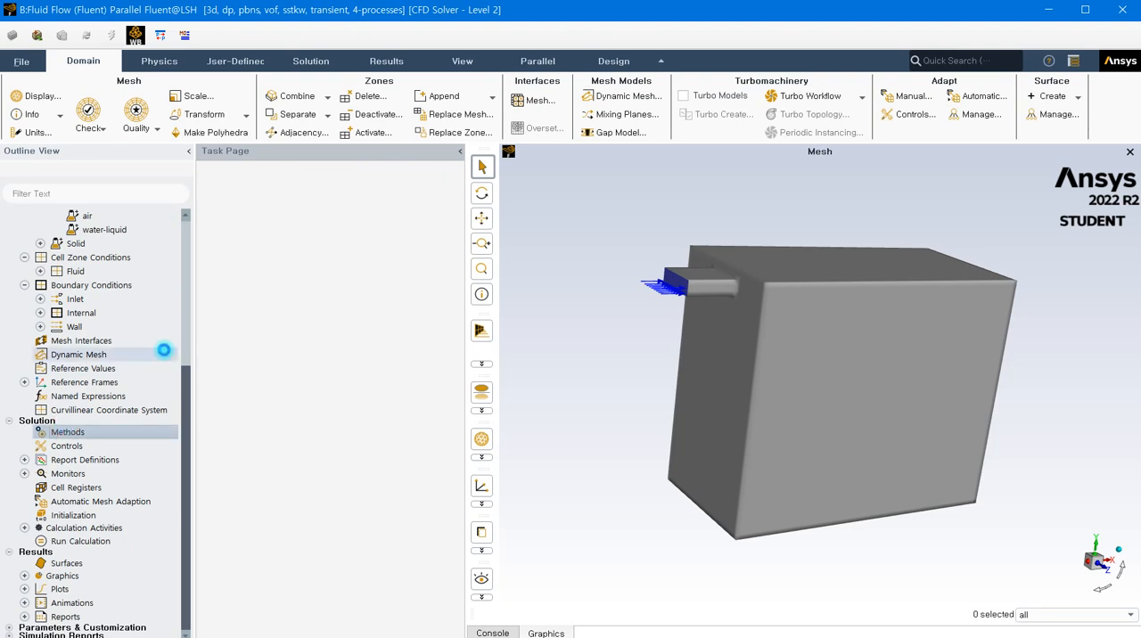
- Look at the k-epsilon options of the viscous model, switch back to k-omega SST and accept the model settings
scroll(133, 331, up, 5)
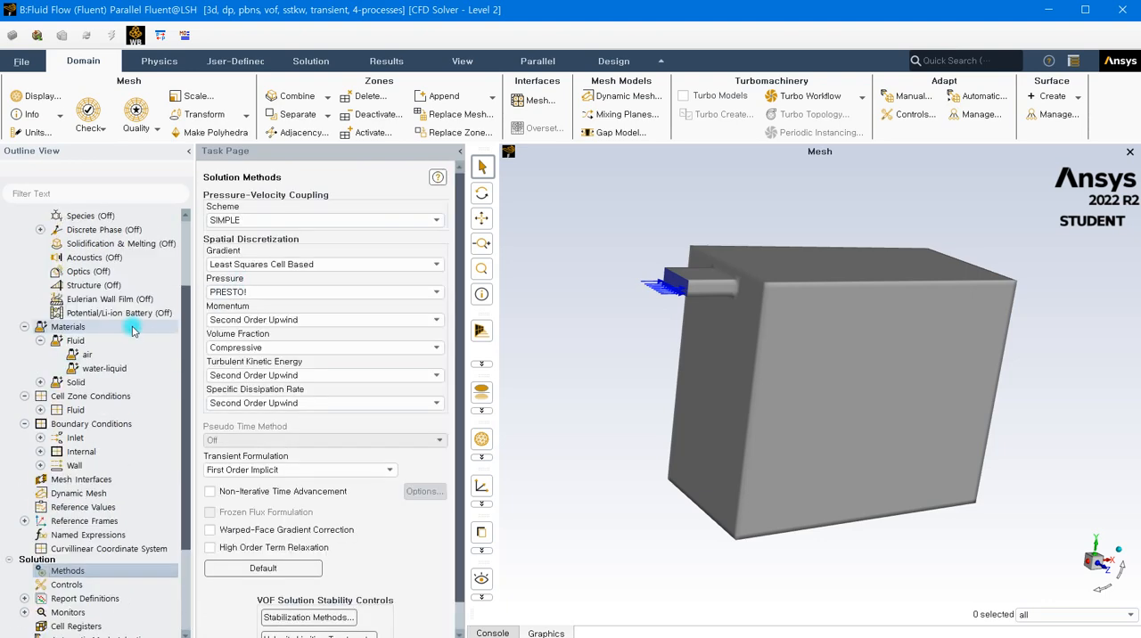
scroll(133, 331, up, 4)
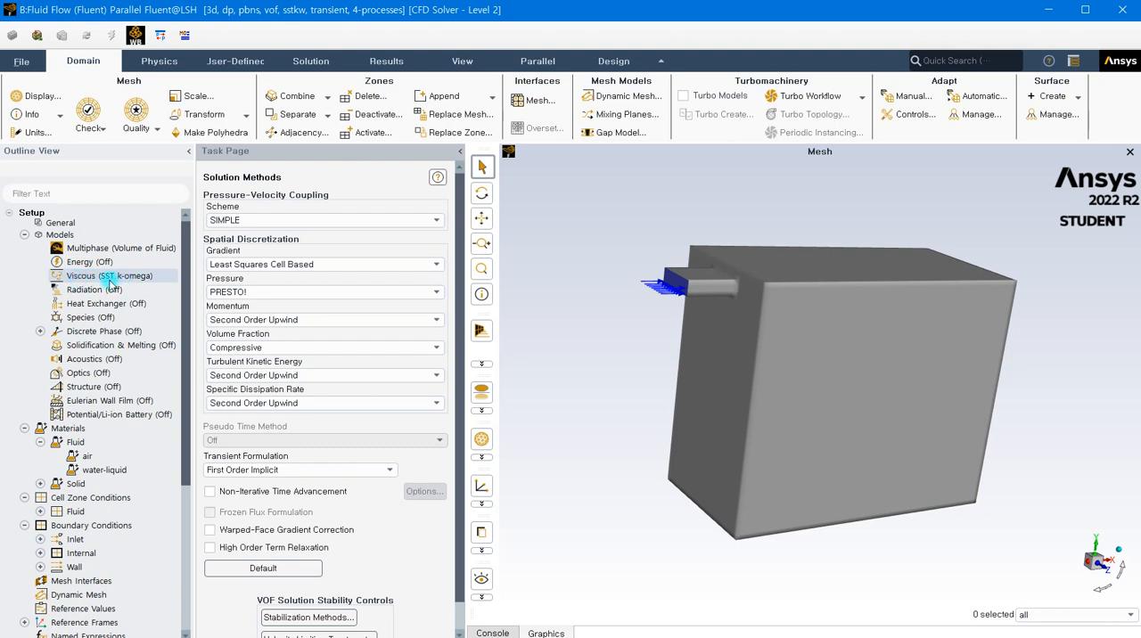
double_click(97, 280)
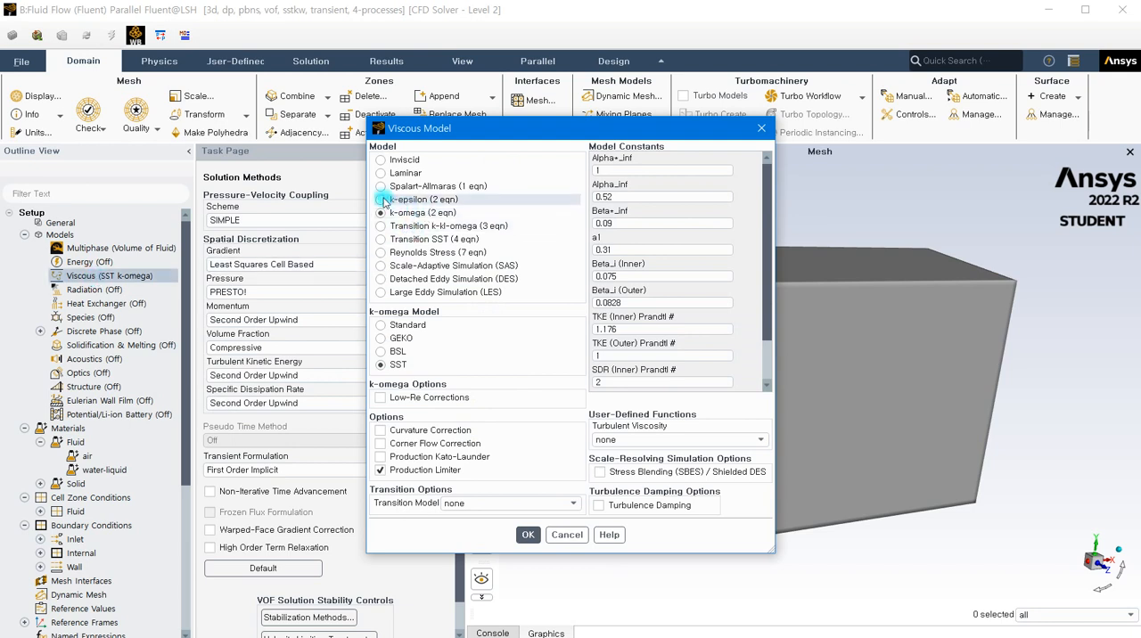
click(419, 200)
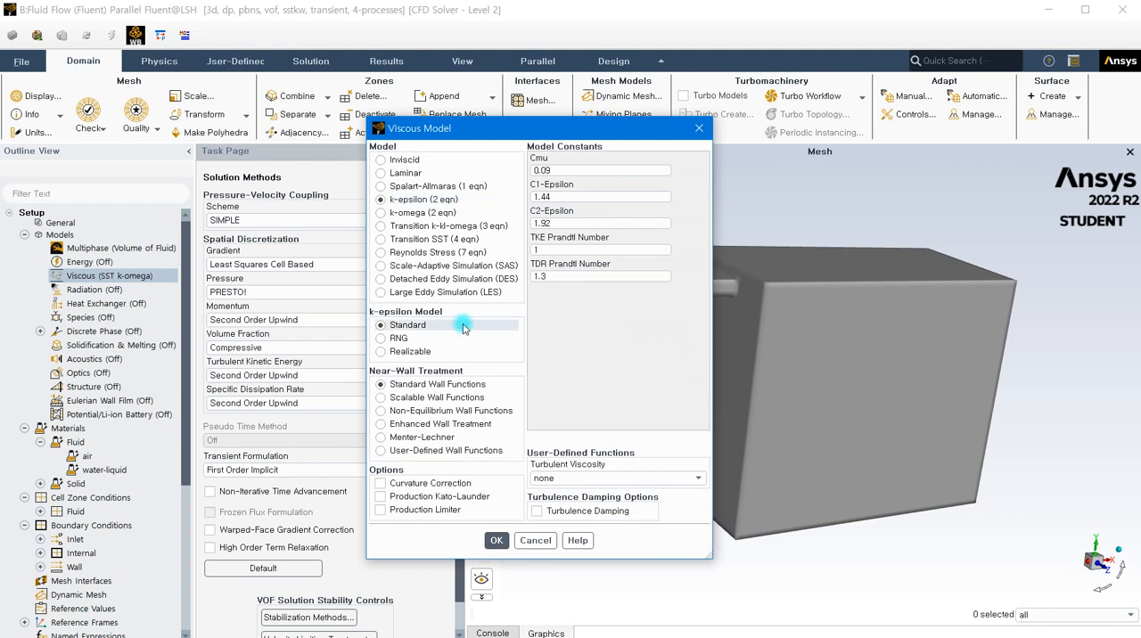
click(427, 213)
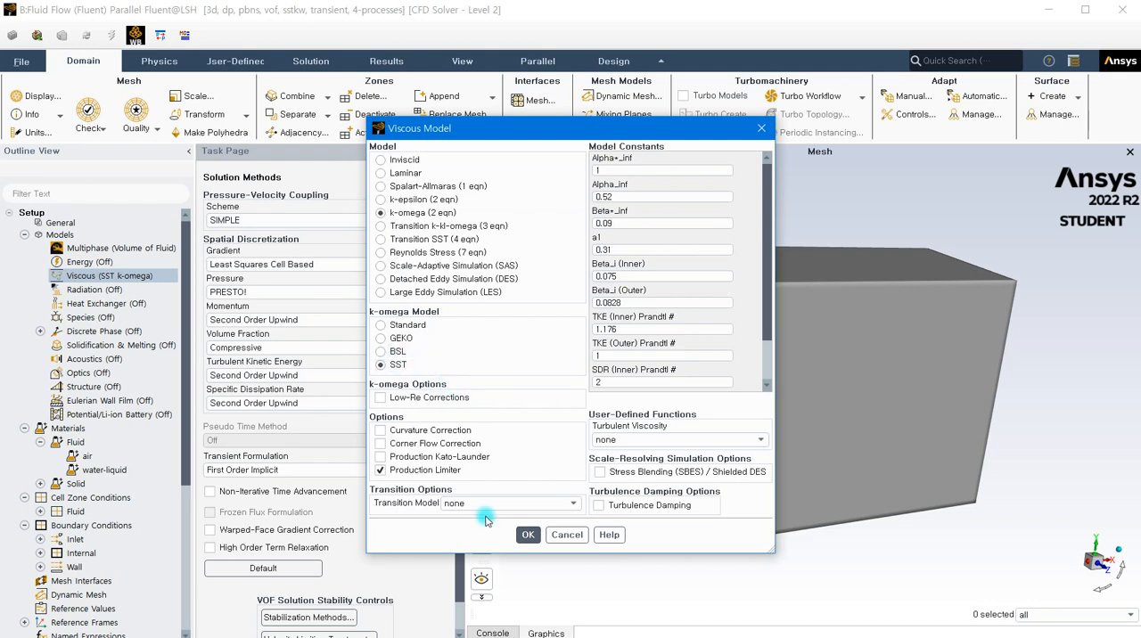
click(527, 535)
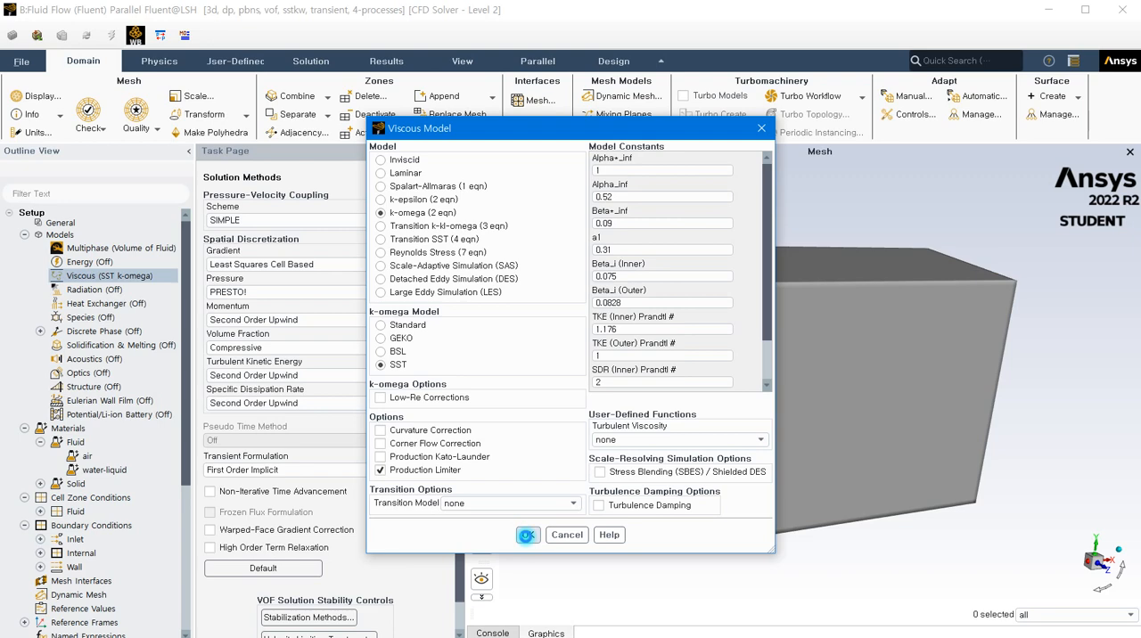
- Review the solution methods, from pressure-velocity coupling and spatial discretization to transient formulation and VOF stability controls
scroll(140, 432, down, 6)
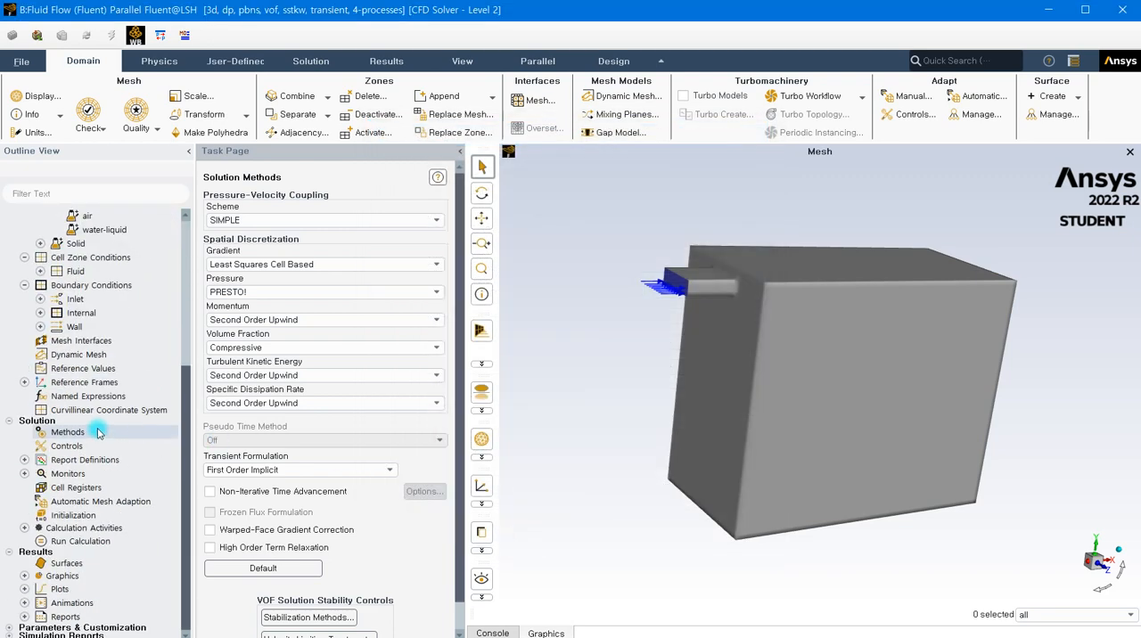
click(98, 431)
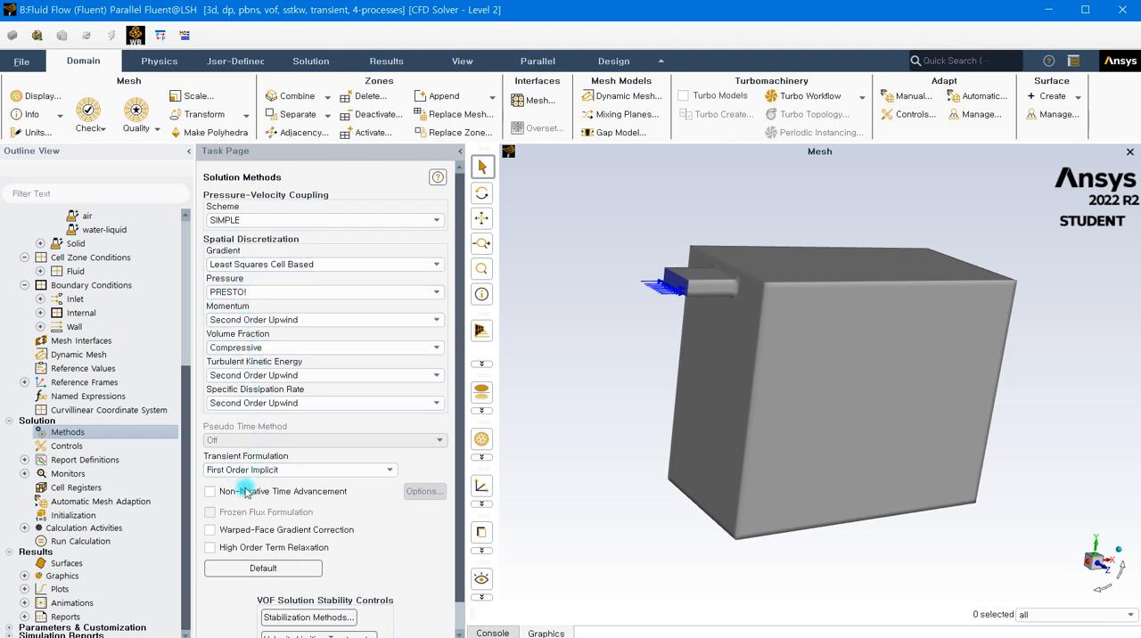
scroll(314, 438, down, 1)
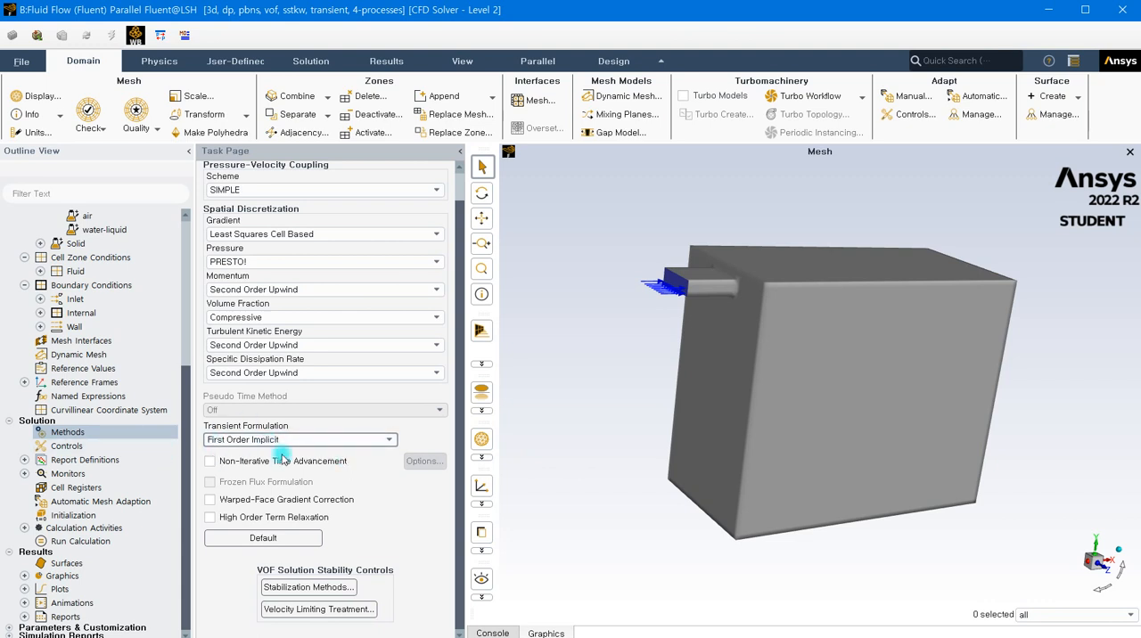
- Review the residual monitors' absolute convergence criteria and accept them
double_click(79, 474)
click(86, 487)
double_click(85, 487)
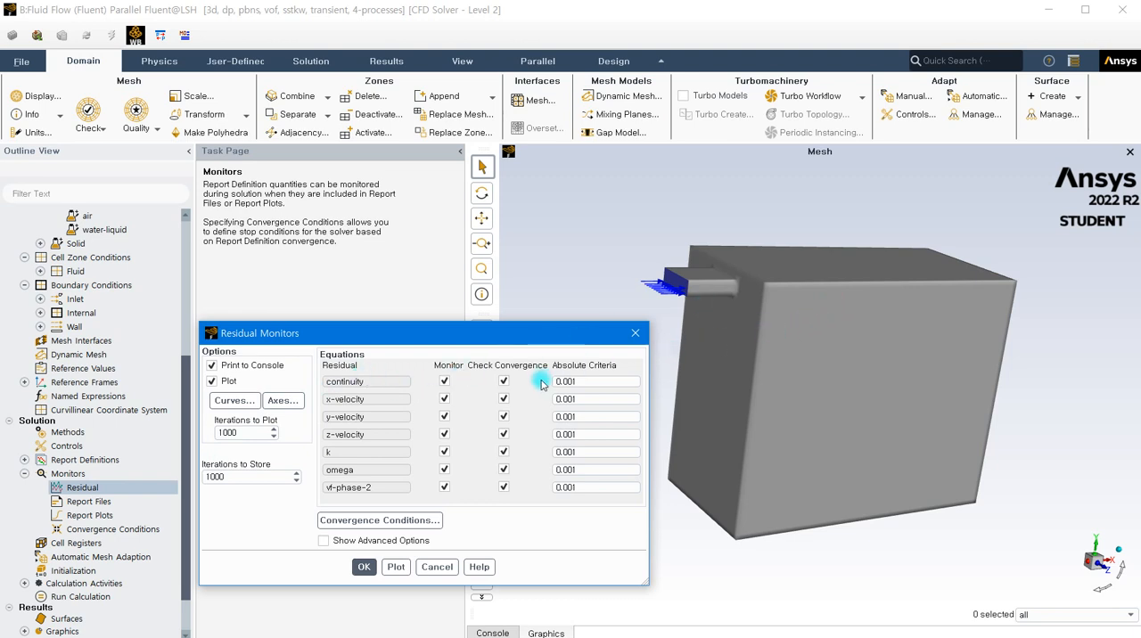
click(364, 567)
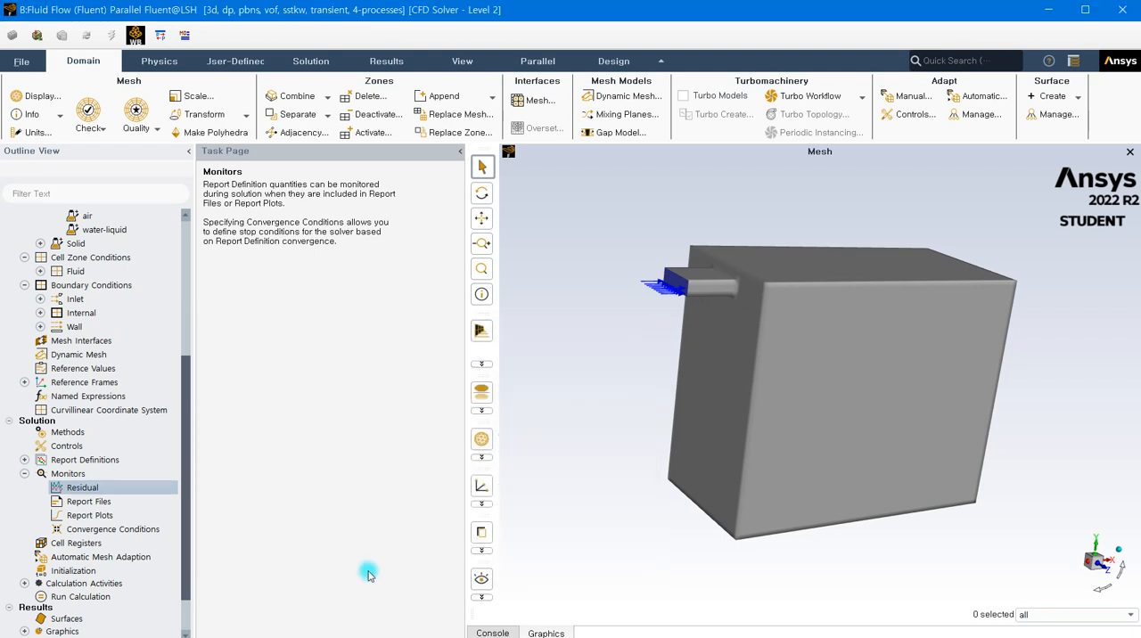
- Compute the initial values for standard initialization from all-zones
click(75, 571)
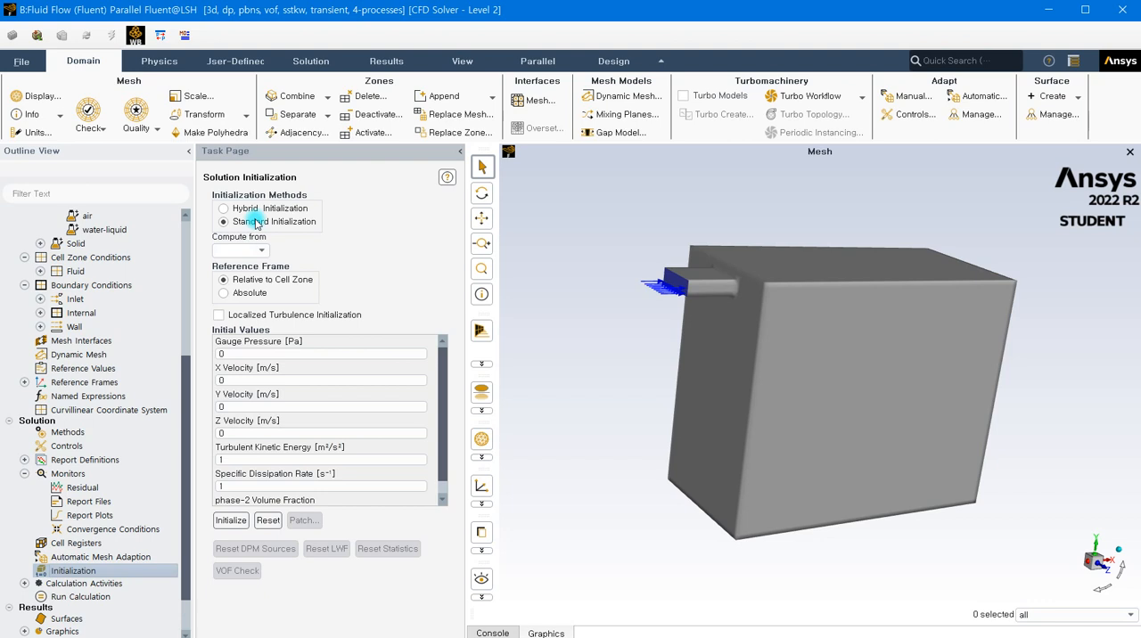
click(258, 250)
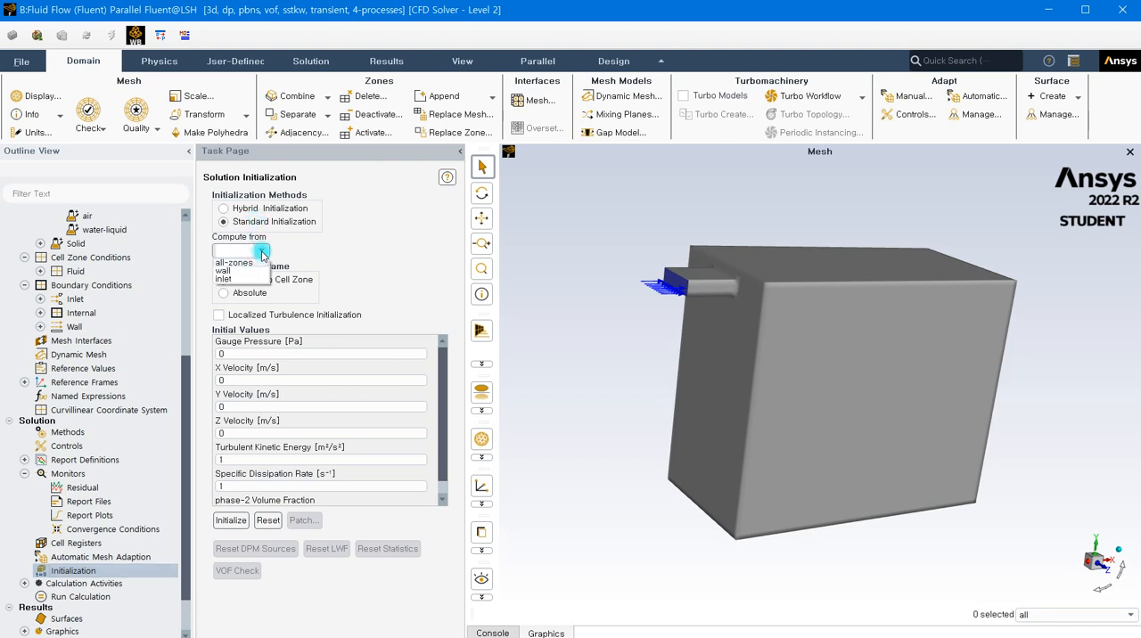
click(256, 262)
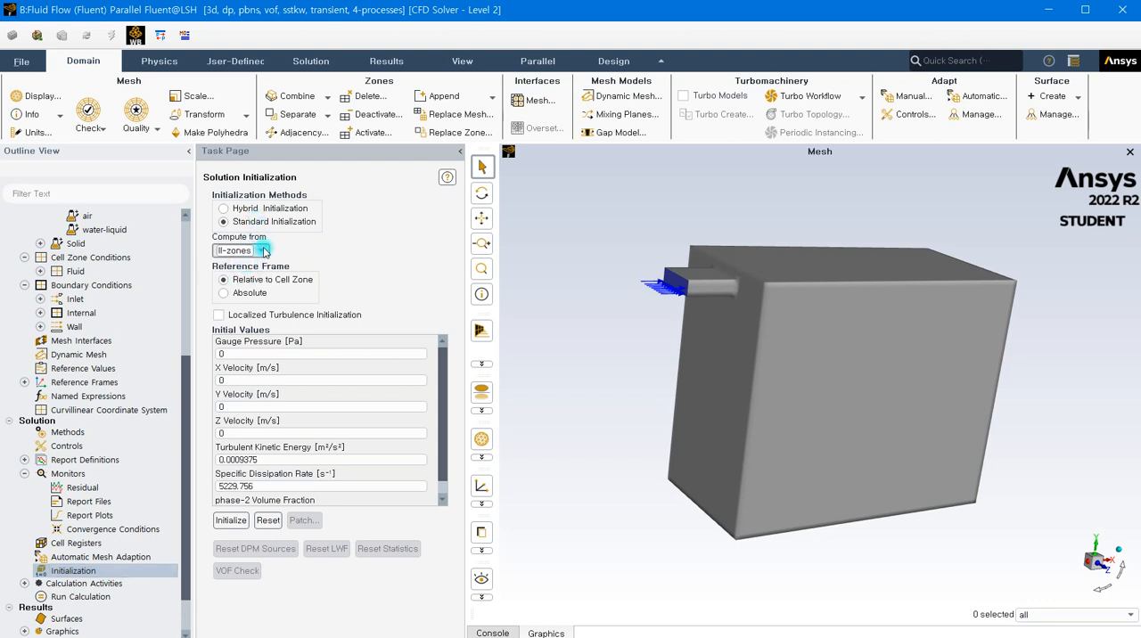
- Set the initial phase-2 volume fraction to 0 and initialize the solution
scroll(250, 343, down, 1)
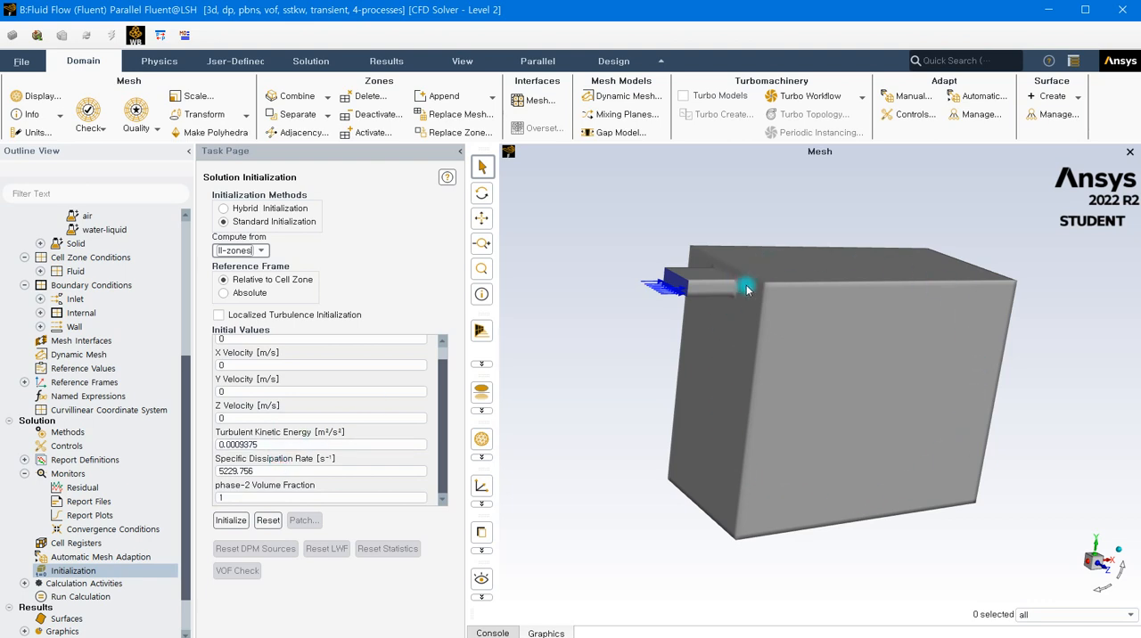
click(236, 497)
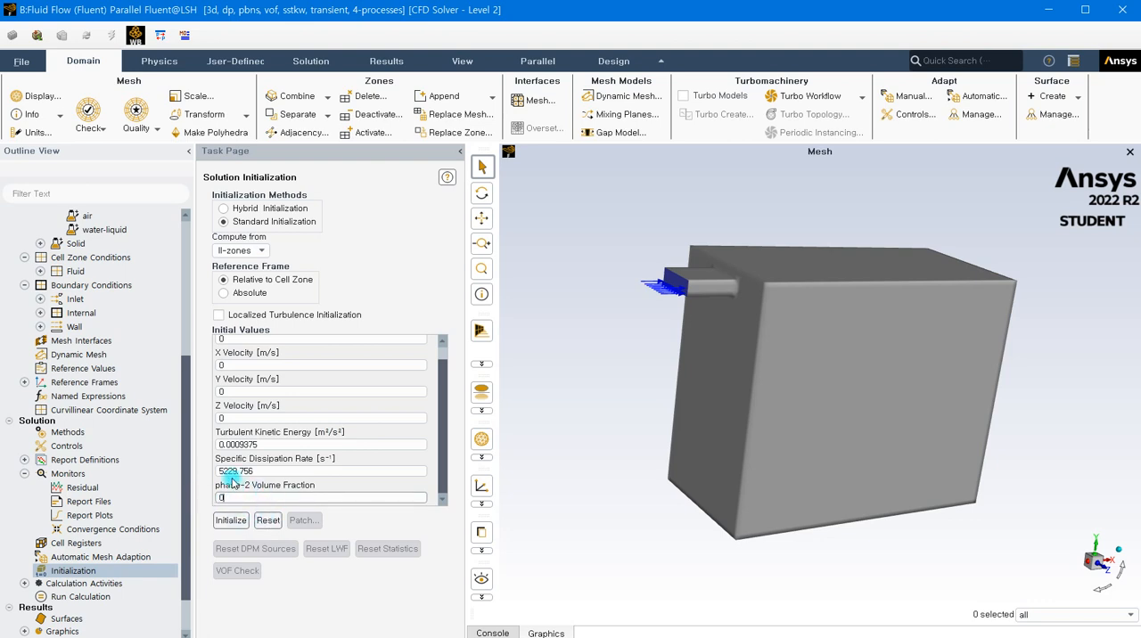
click(219, 497)
click(221, 524)
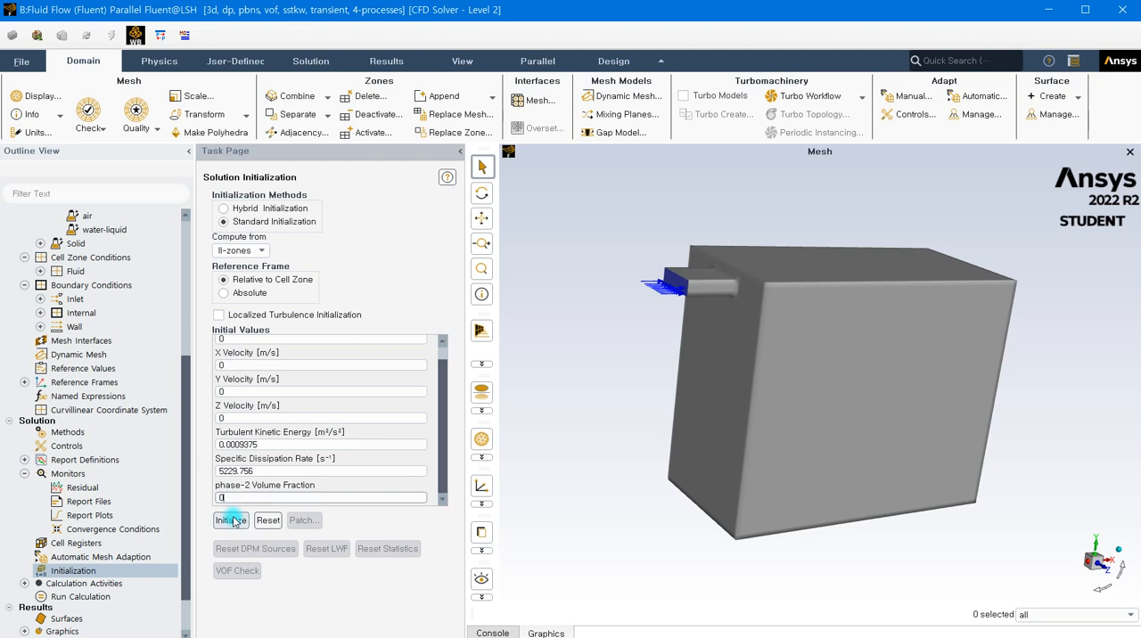
click(232, 522)
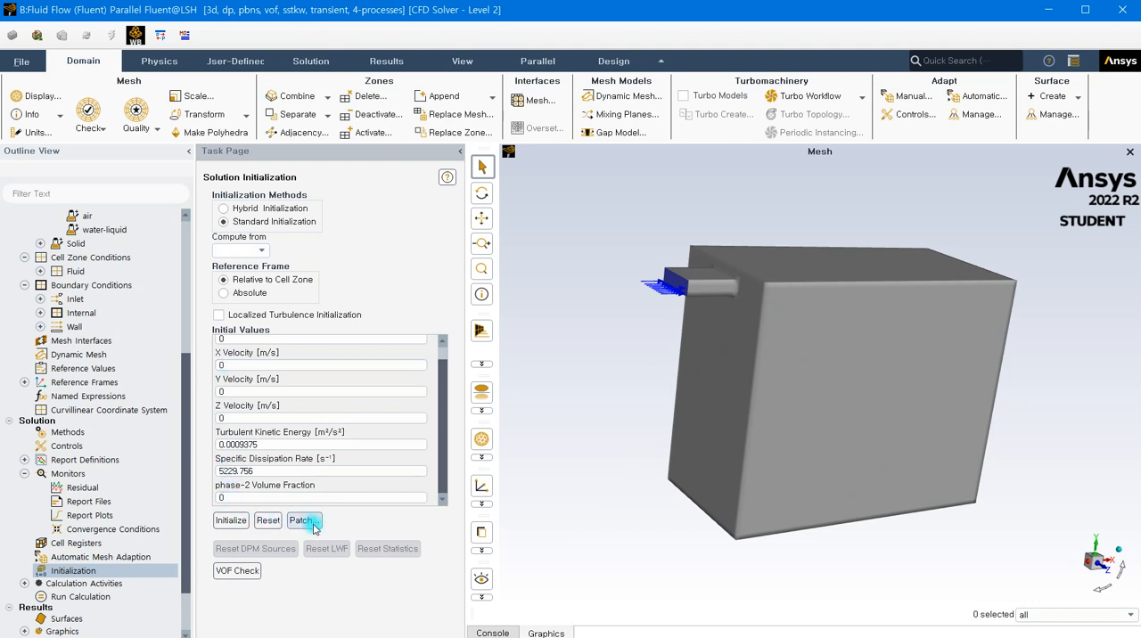
click(235, 497)
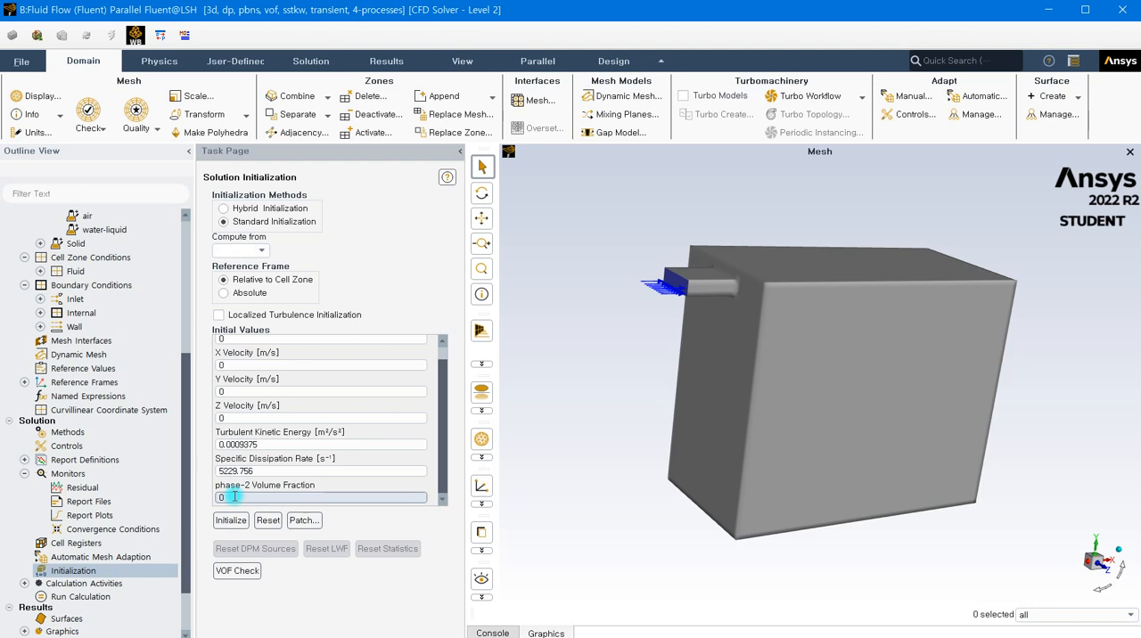
- Configure autosave in the calculation activities to save the data file every 1 time step
scroll(107, 495, down, 2)
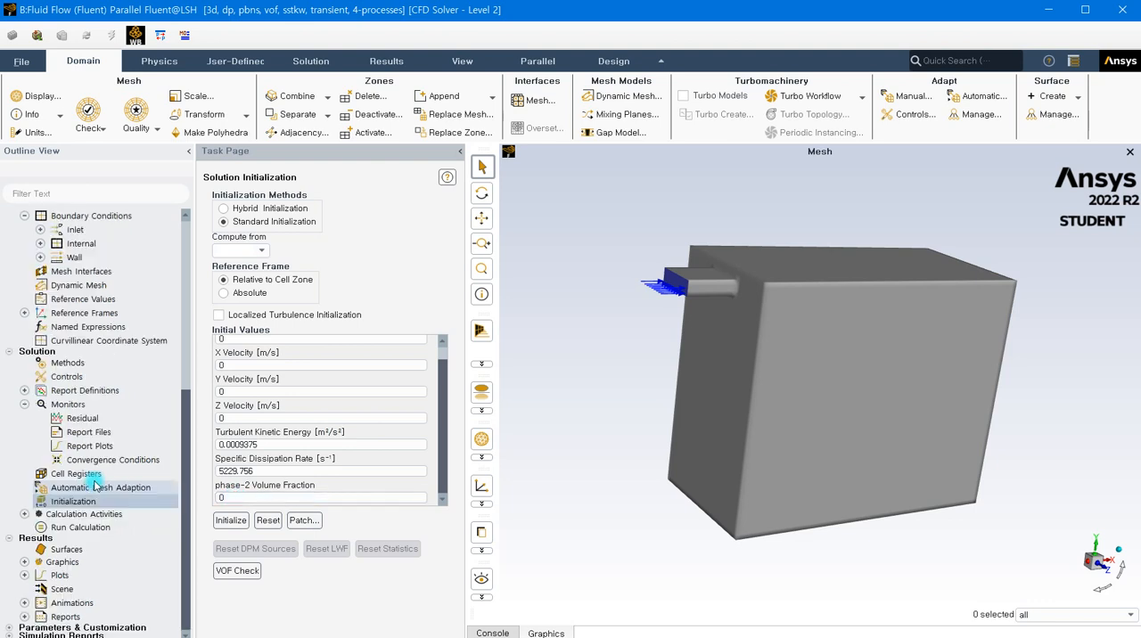
double_click(55, 518)
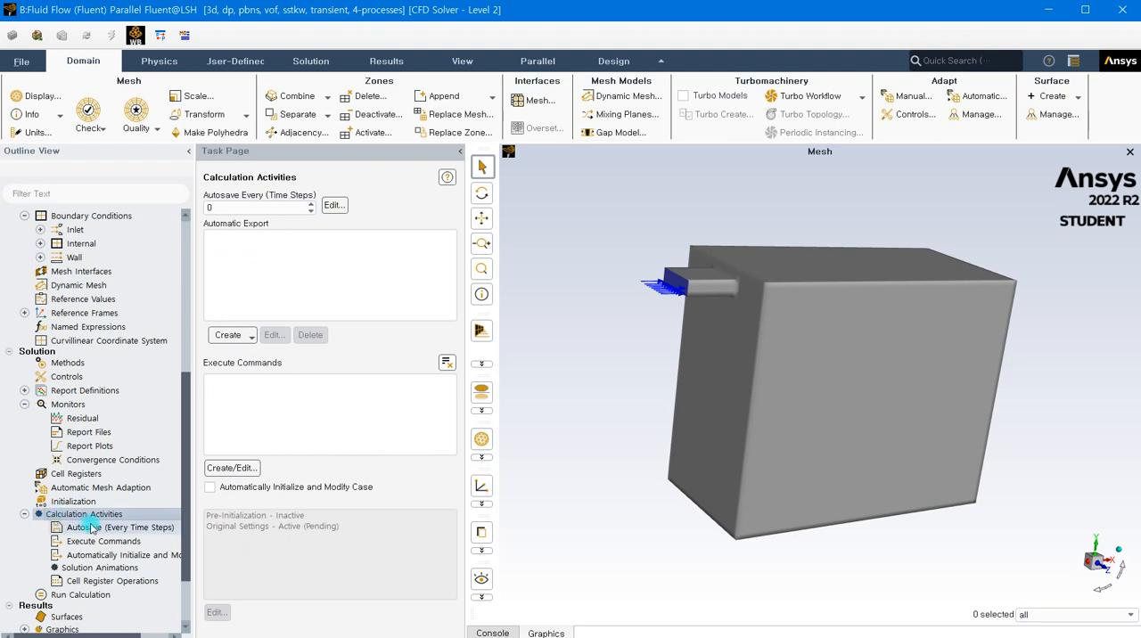
double_click(94, 529)
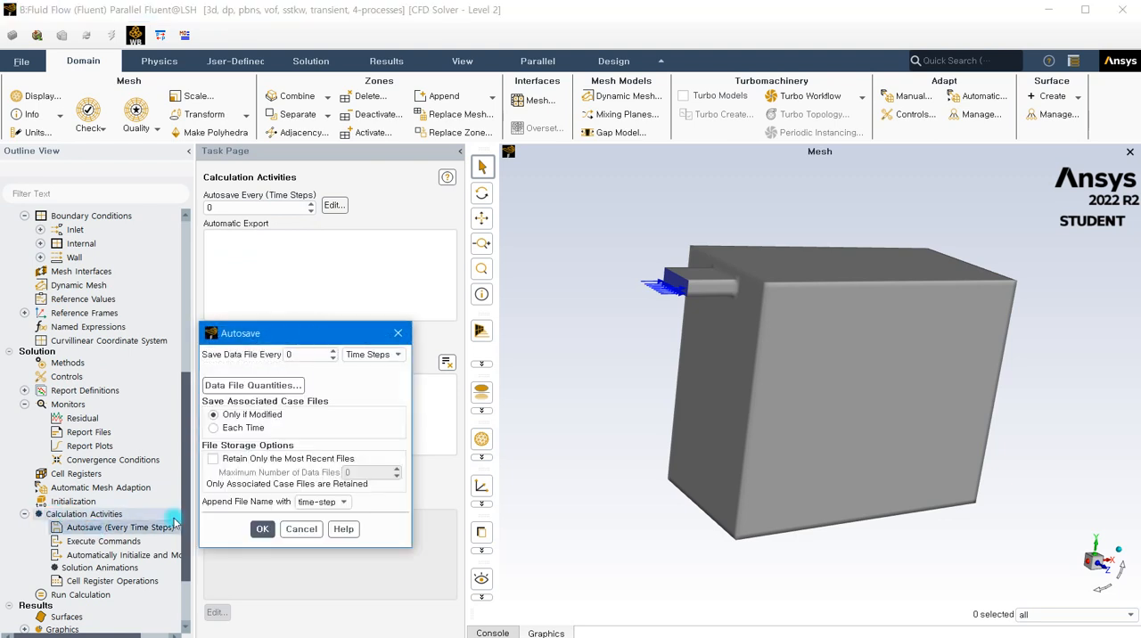
drag(313, 342, 256, 357)
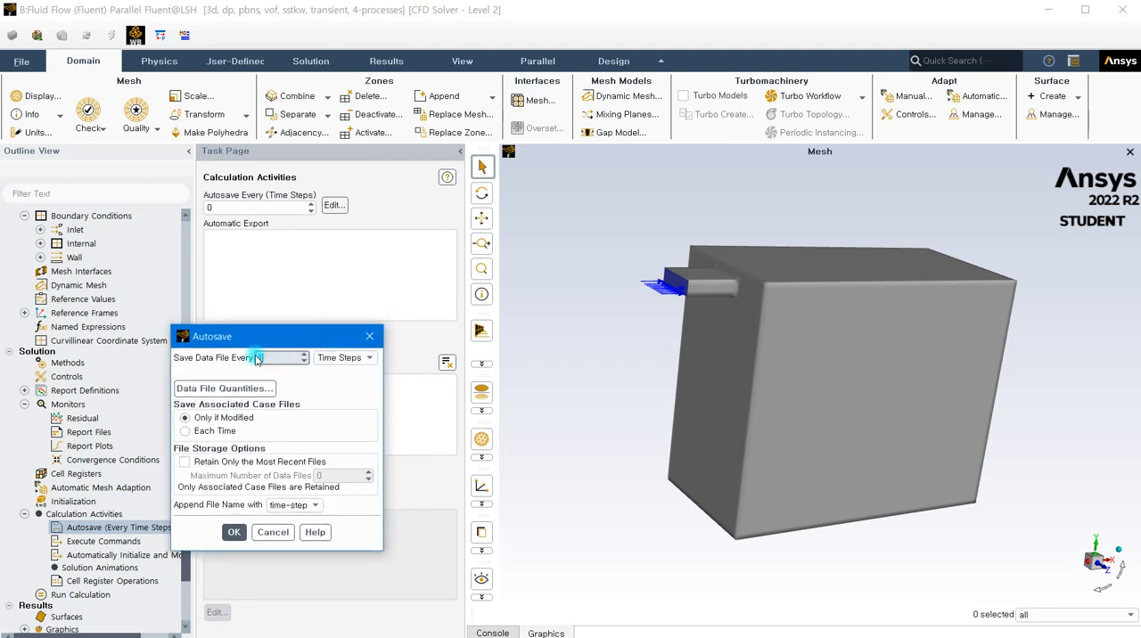
text(1)
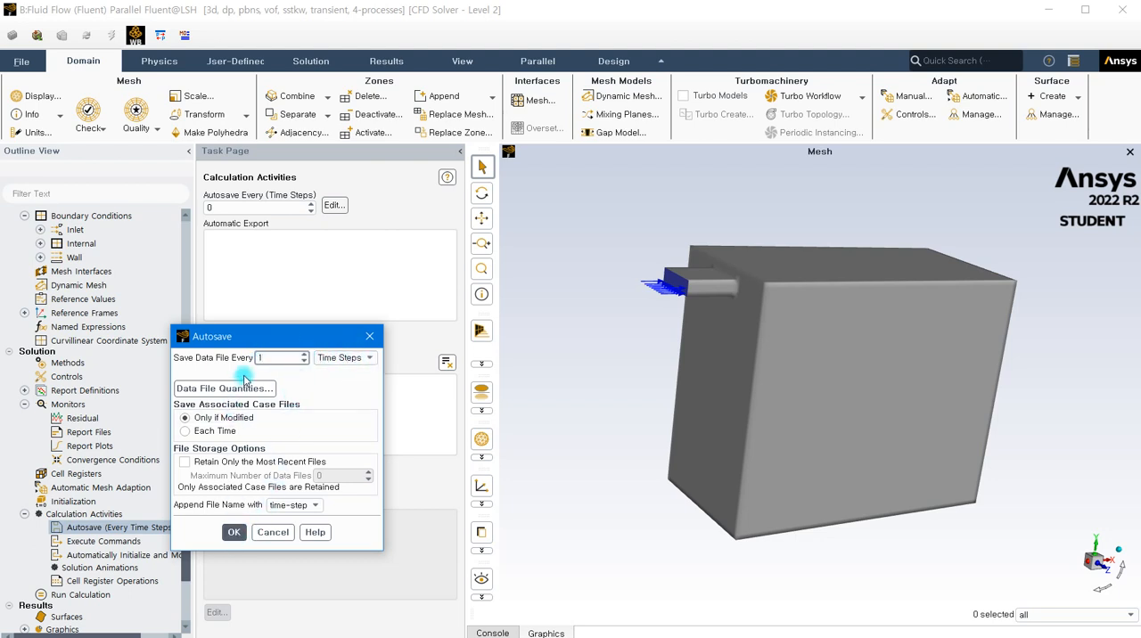
click(233, 533)
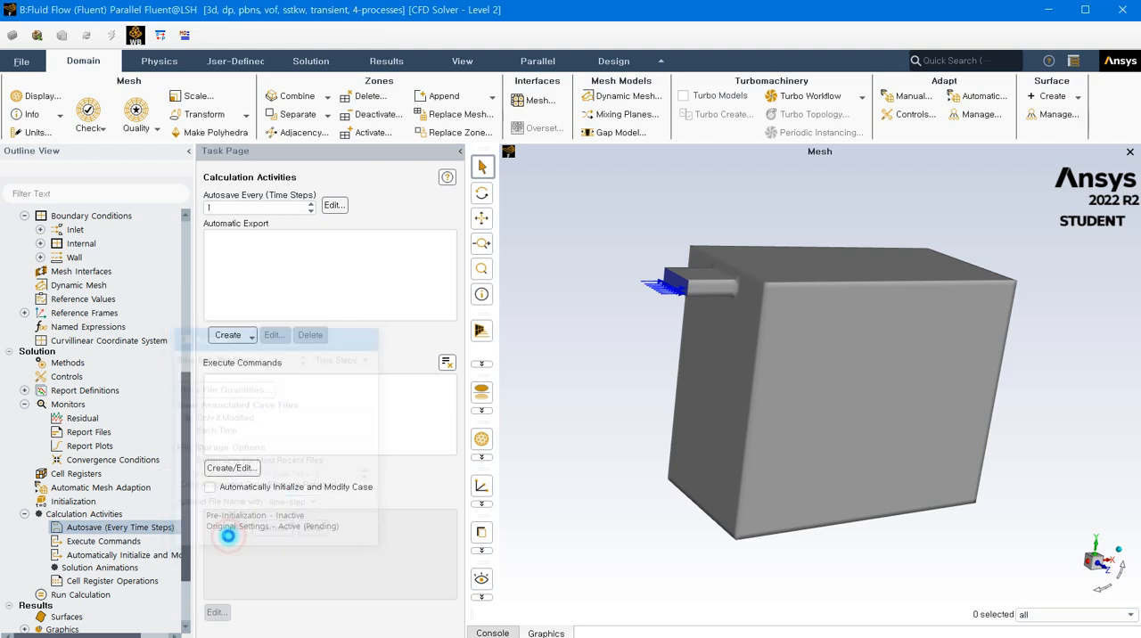
click(164, 527)
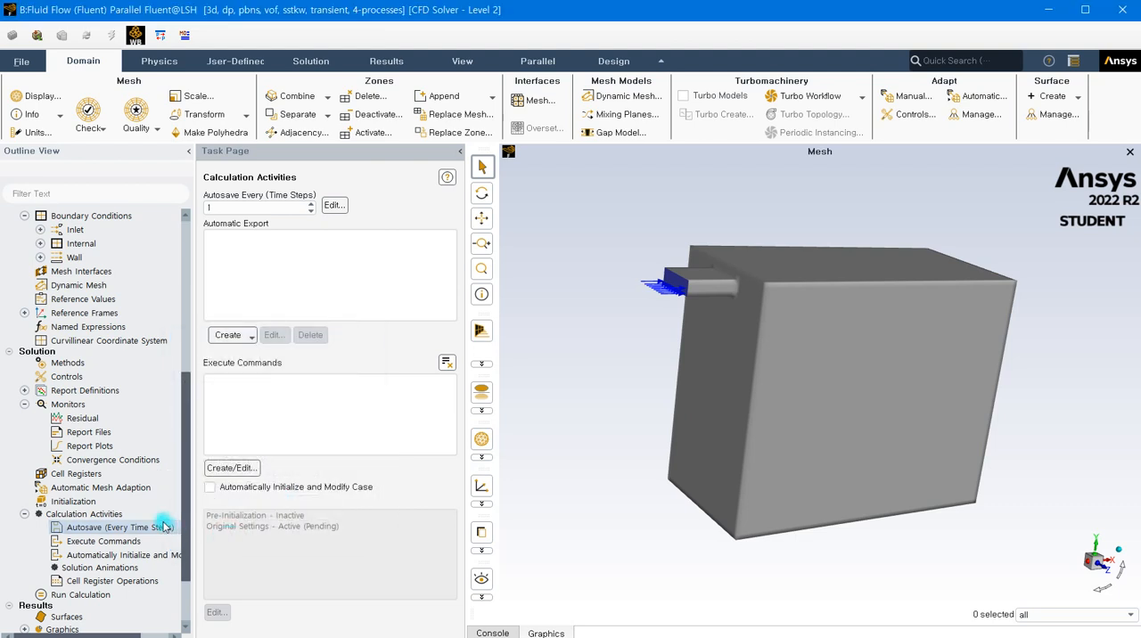
- Create a plane surface using the XY Plane method at Z = 0 m
scroll(123, 474, down, 3)
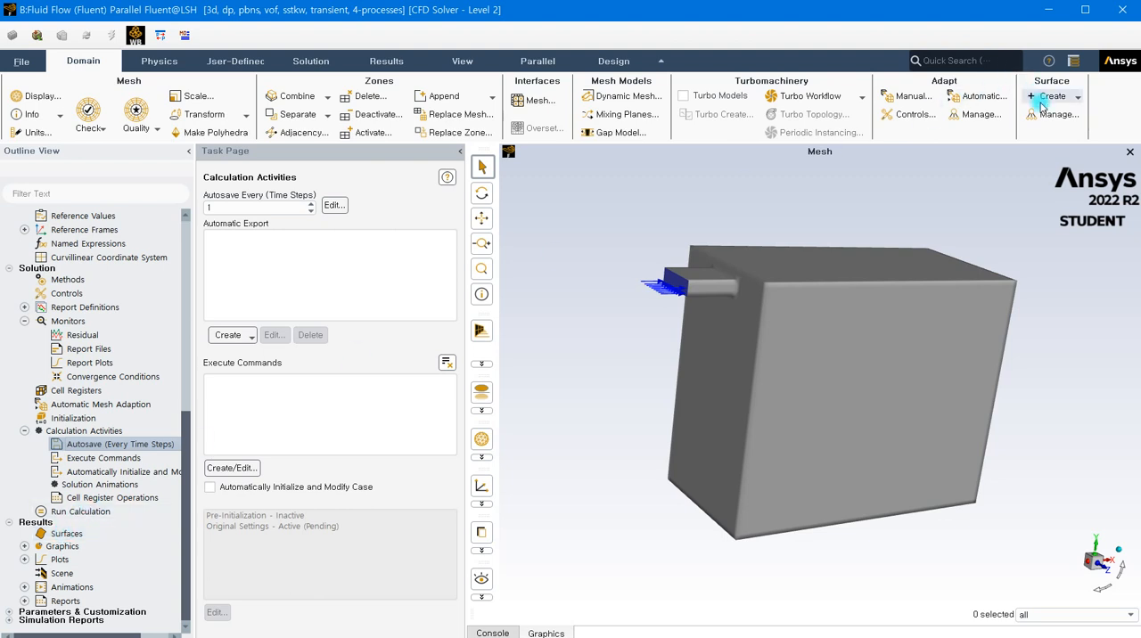
click(24, 548)
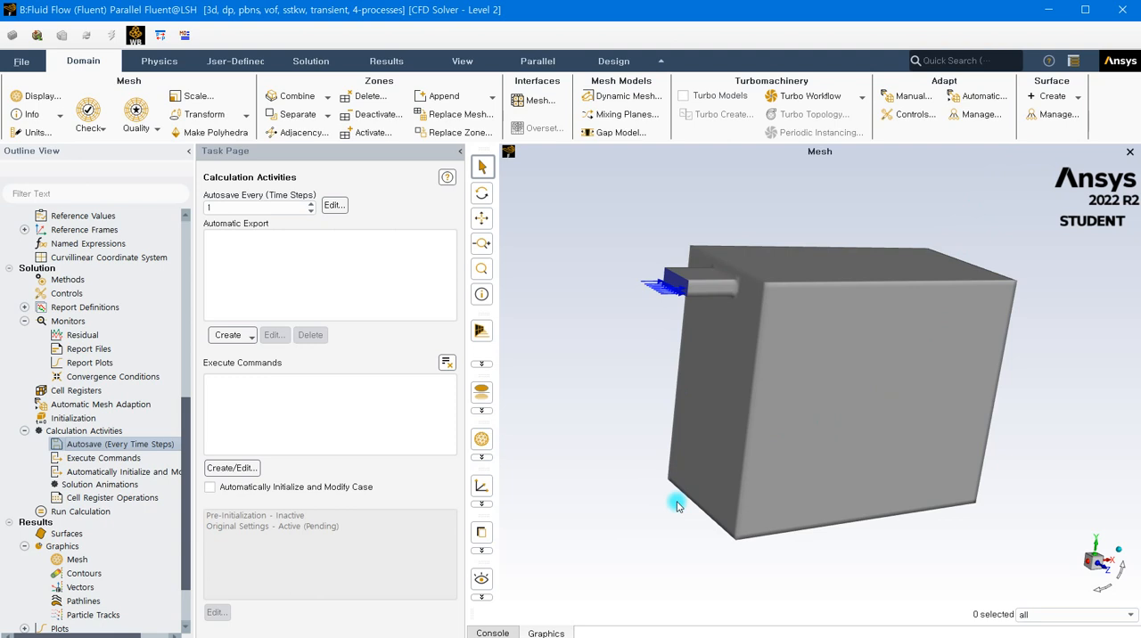
click(1060, 98)
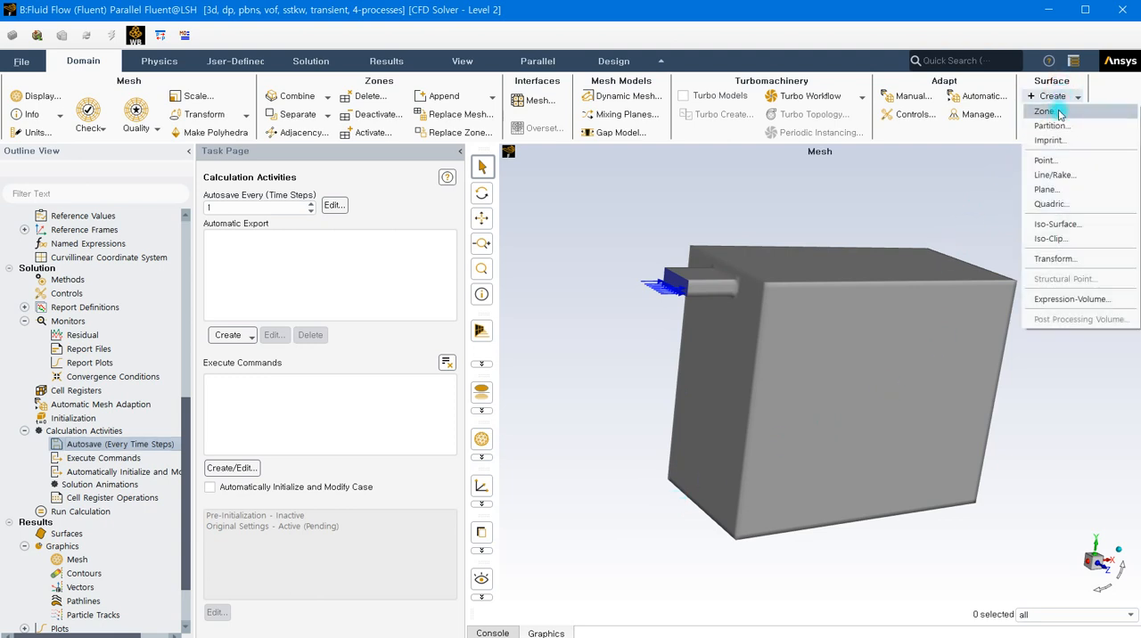
click(1049, 190)
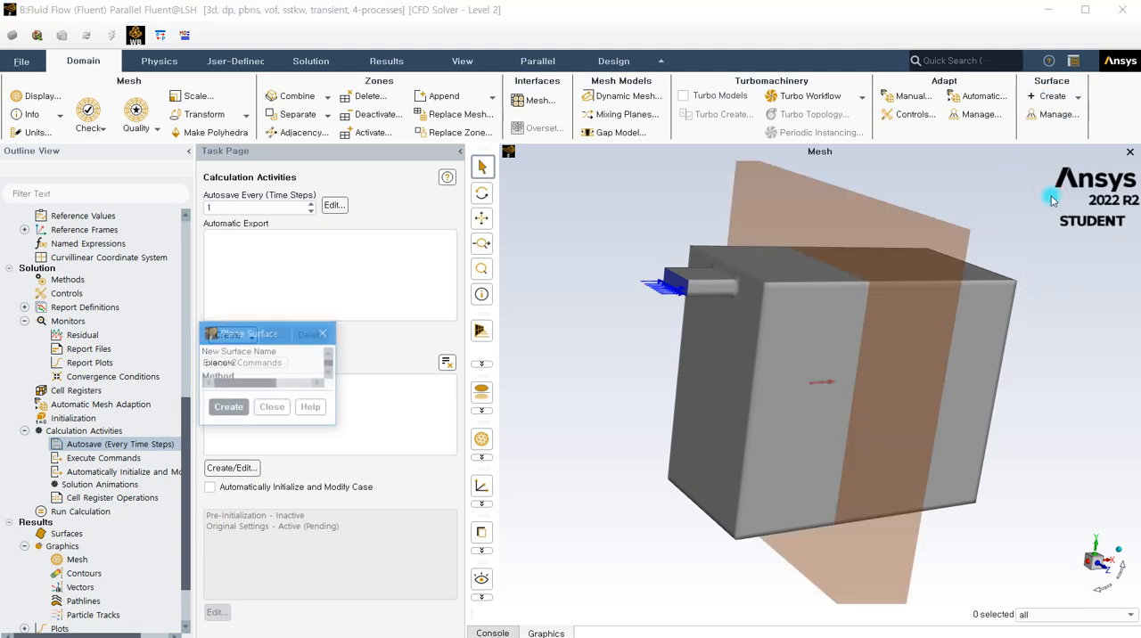
click(342, 392)
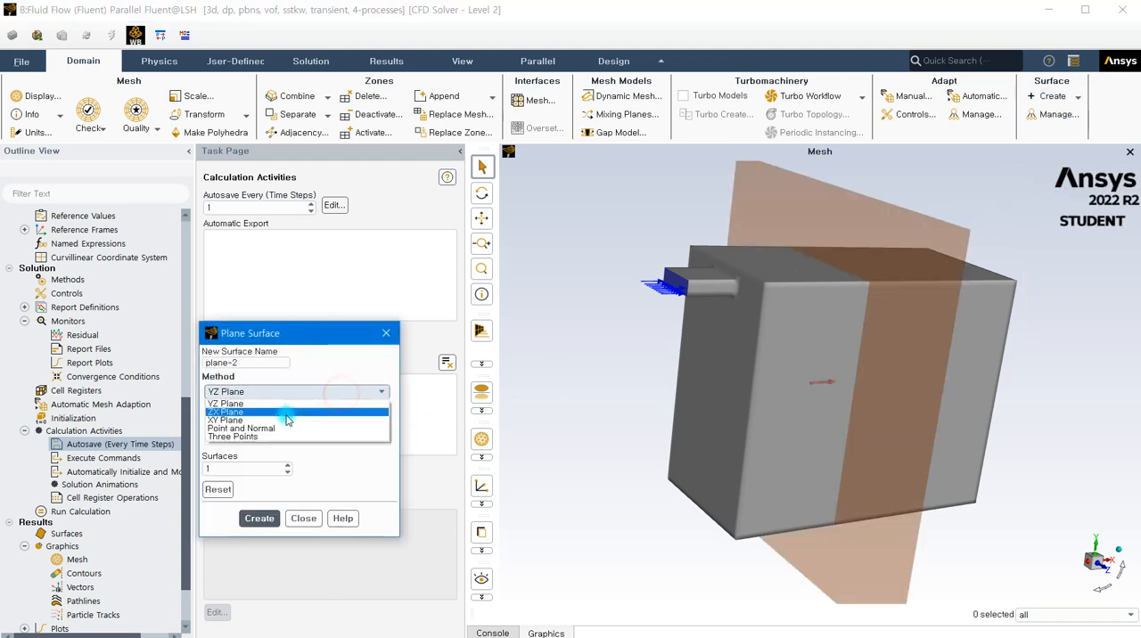
click(263, 420)
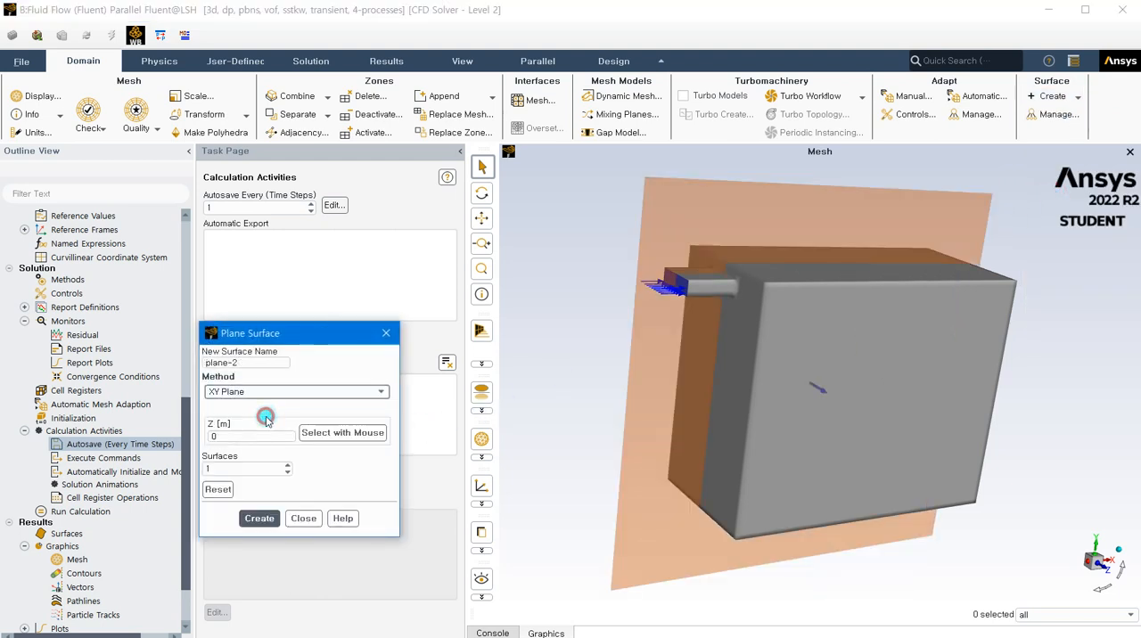
click(259, 519)
click(308, 525)
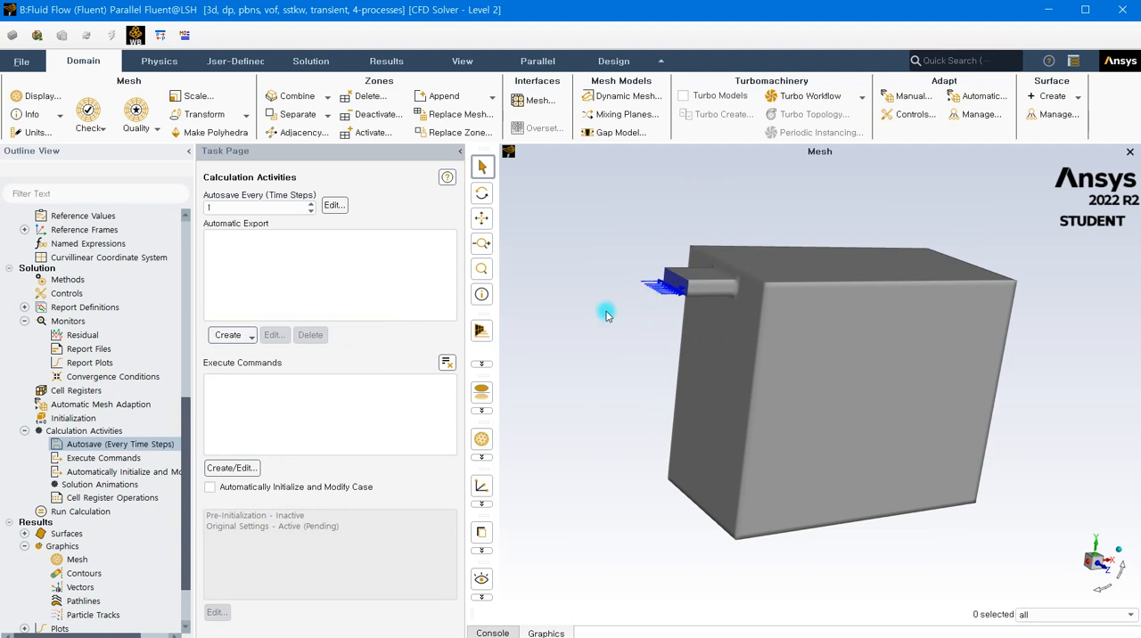
- Start a new contour plot and set it to show the Phases volume fraction of phase-2
click(24, 533)
scroll(58, 531, down, 2)
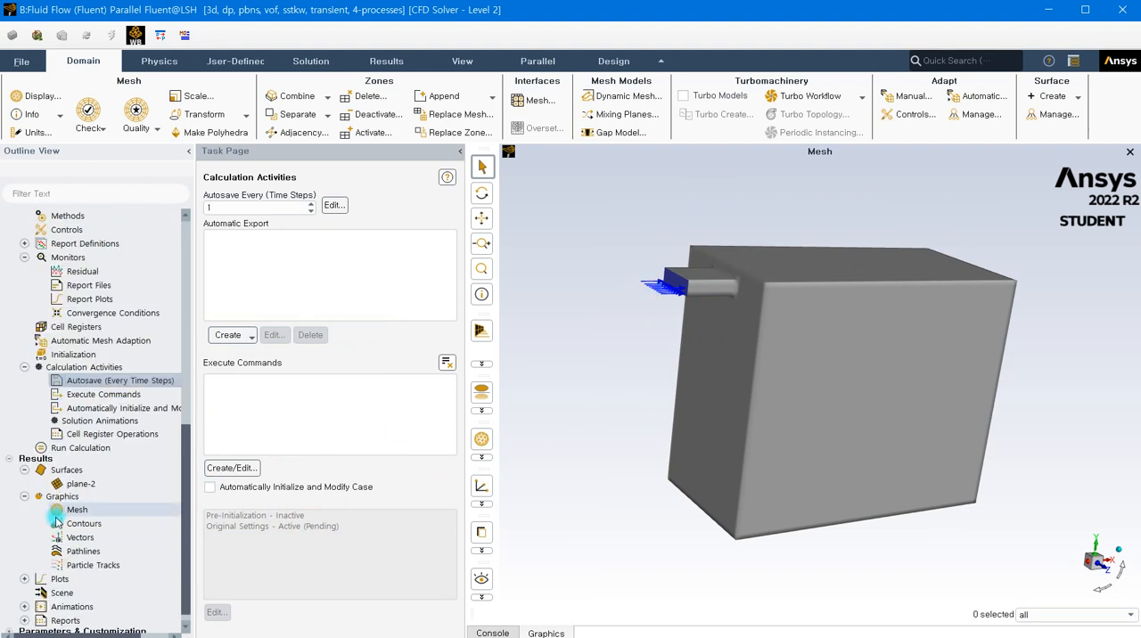
double_click(59, 527)
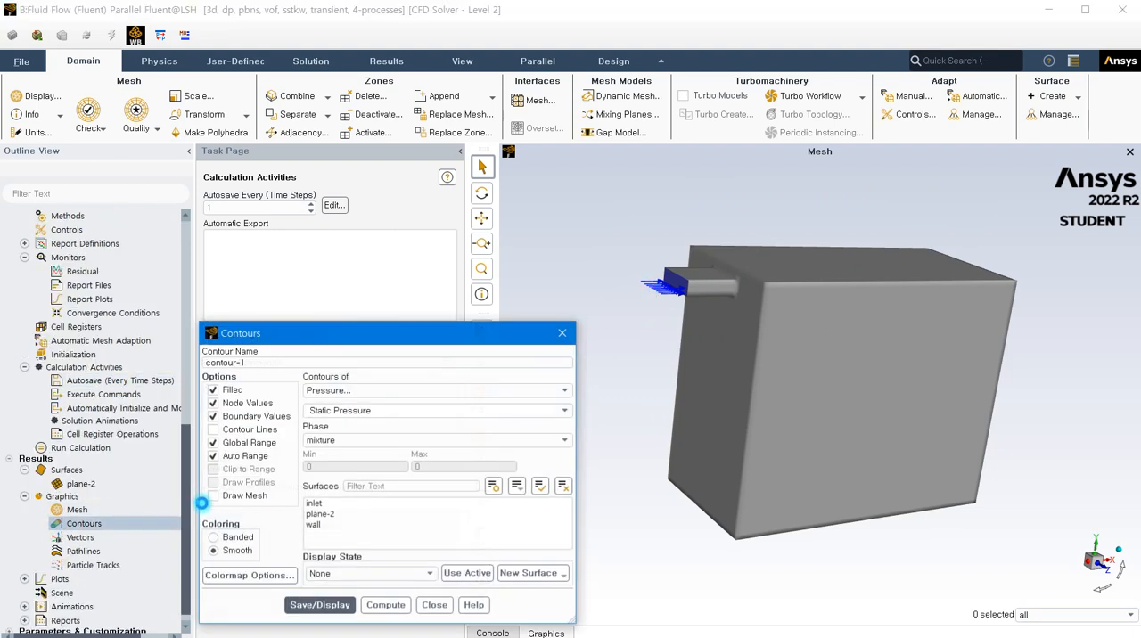
click(350, 390)
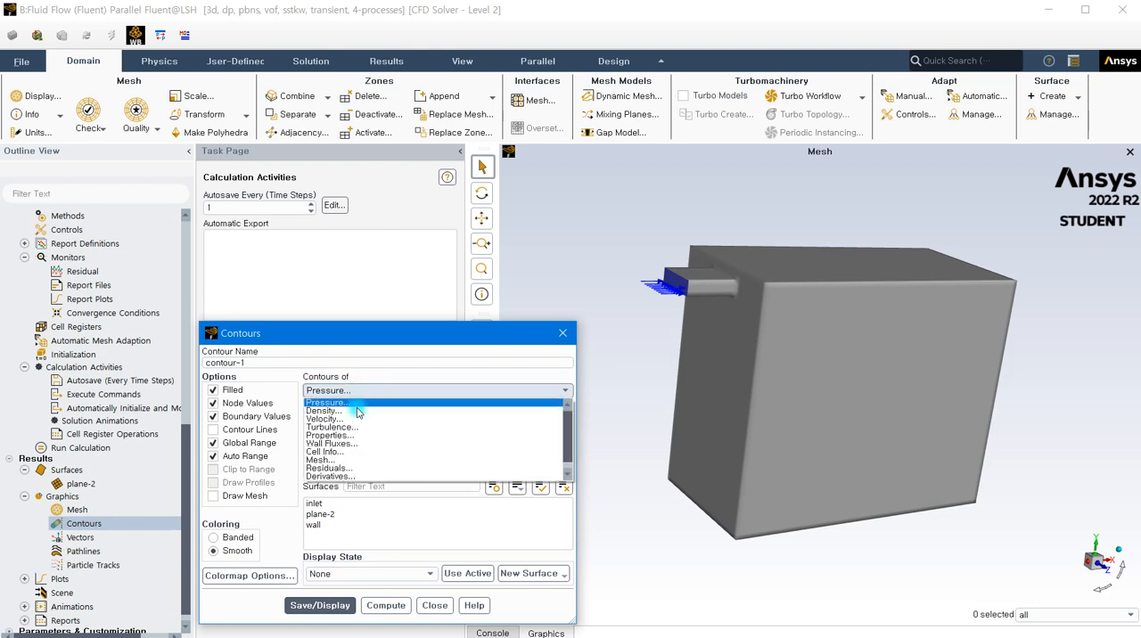
click(341, 476)
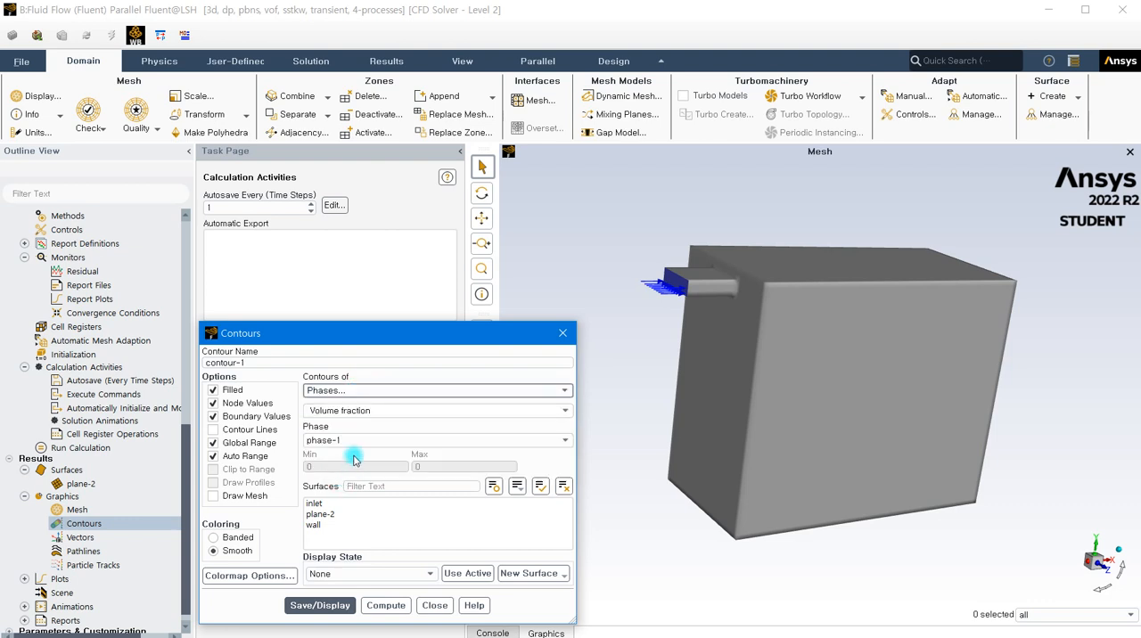
click(348, 444)
click(338, 462)
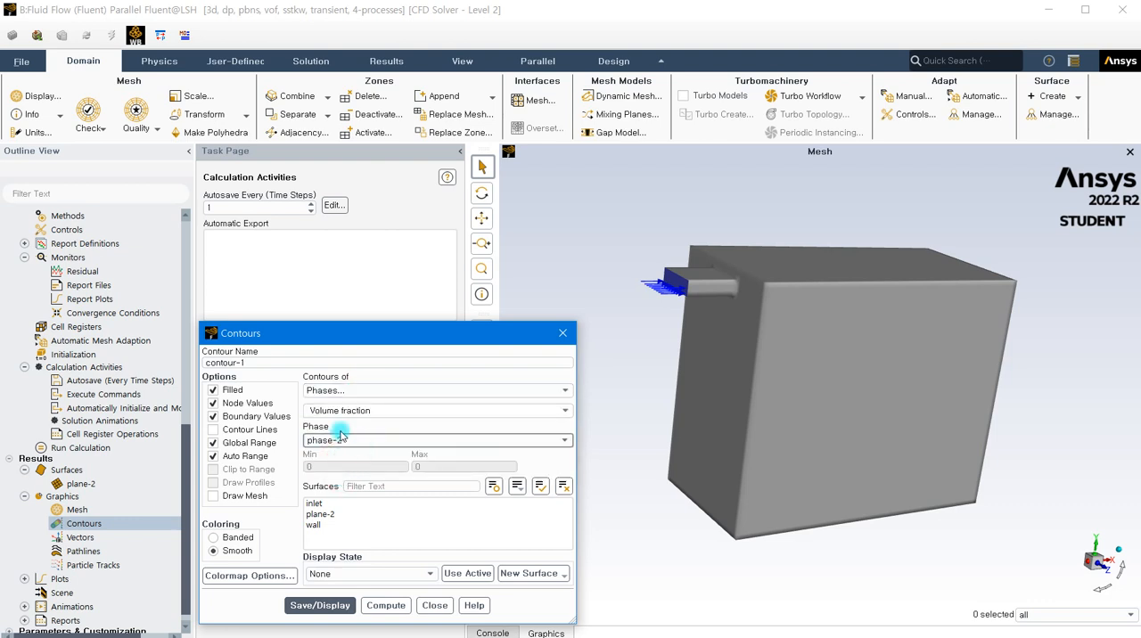
- Save and display the volume fraction contour on the plane-2 surface, then close its settings
click(321, 515)
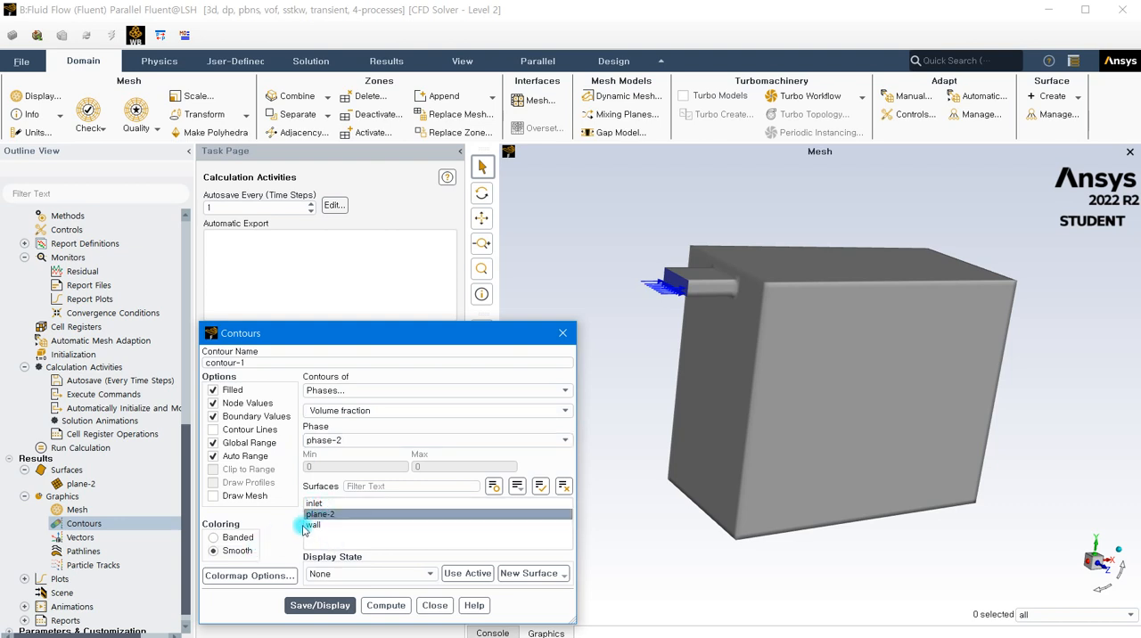
click(338, 606)
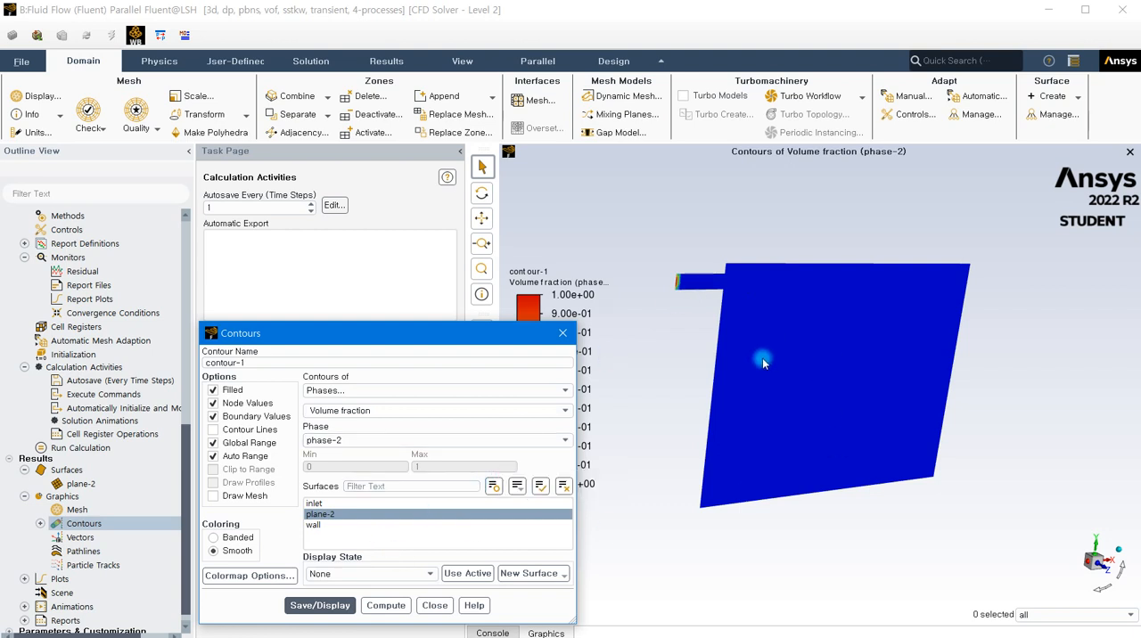
click(62, 527)
click(349, 605)
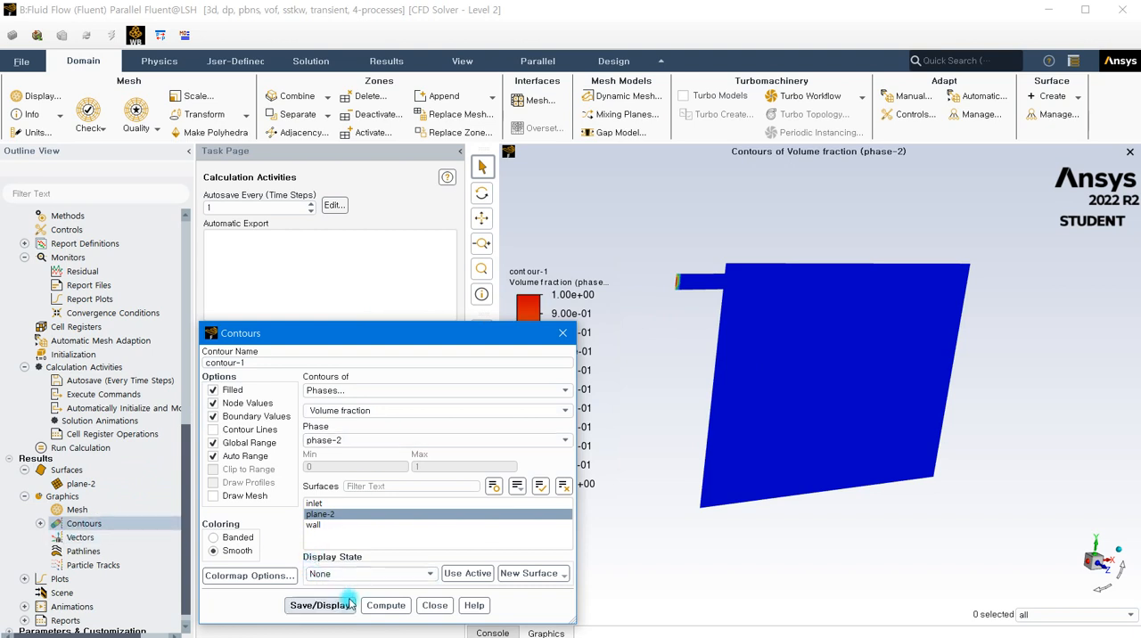
click(441, 608)
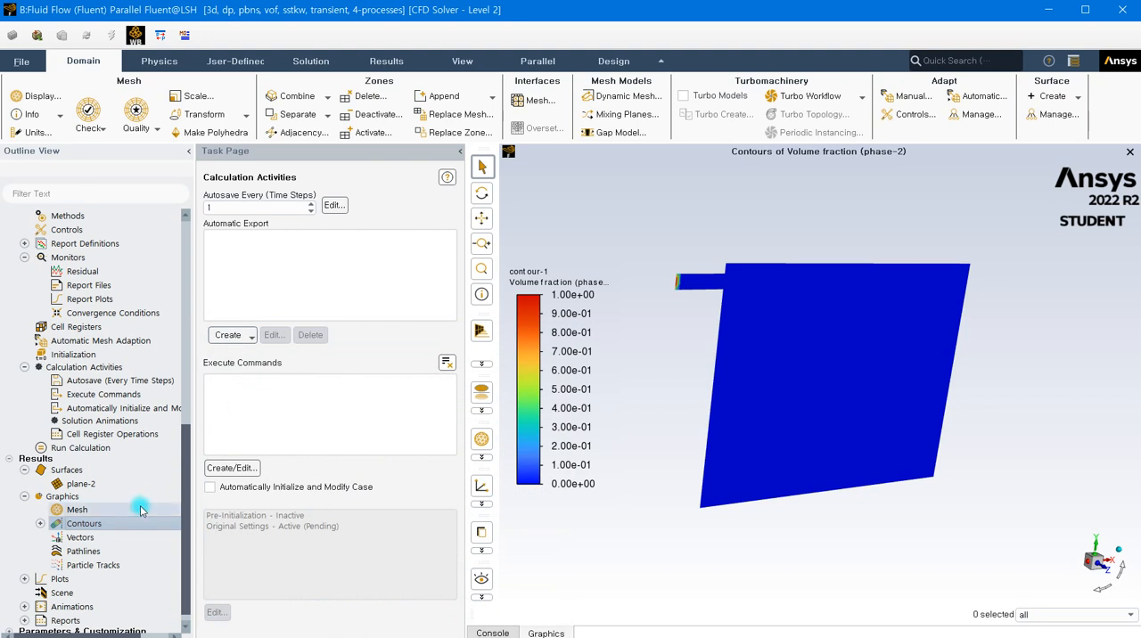
- Define a solution animation of contour-1, recorded after every 1 time step and stored In Memory
click(92, 423)
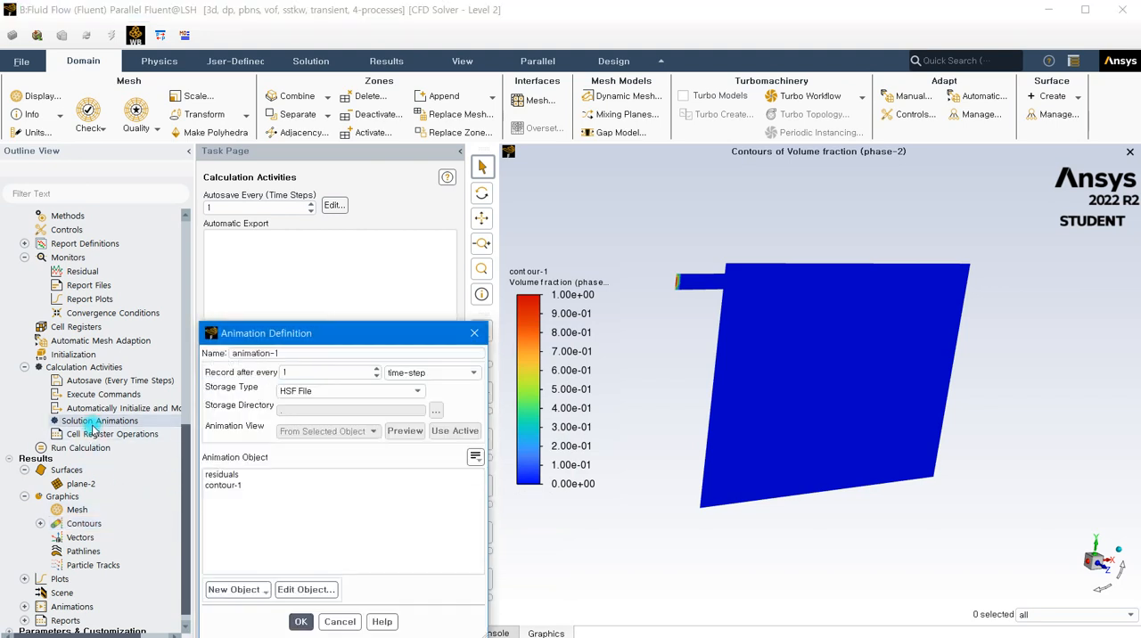
click(354, 395)
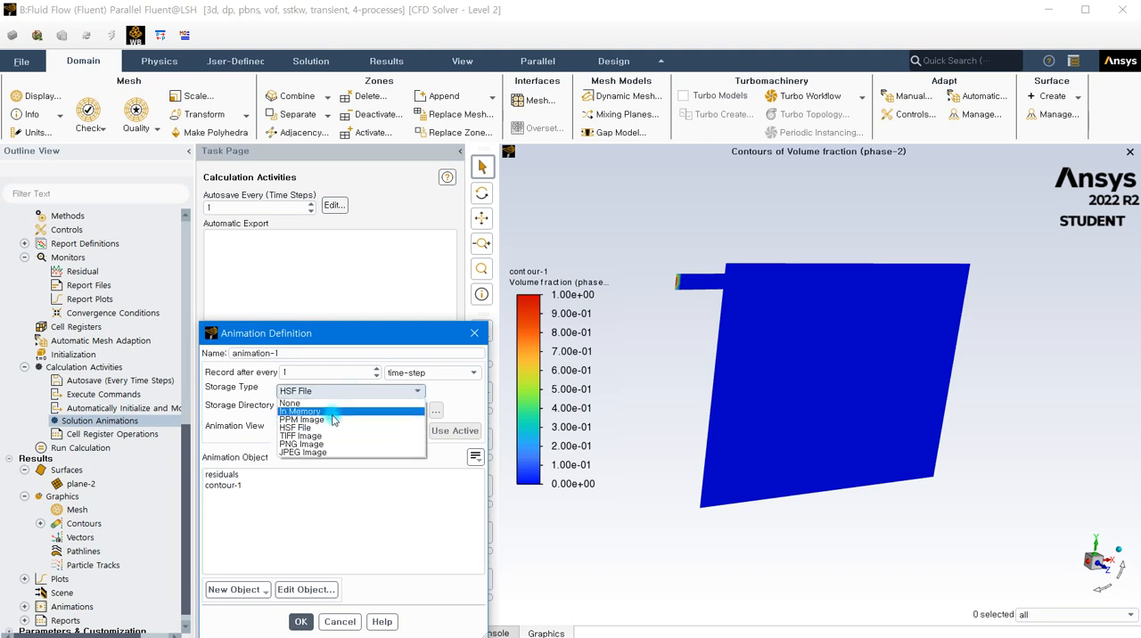
click(331, 416)
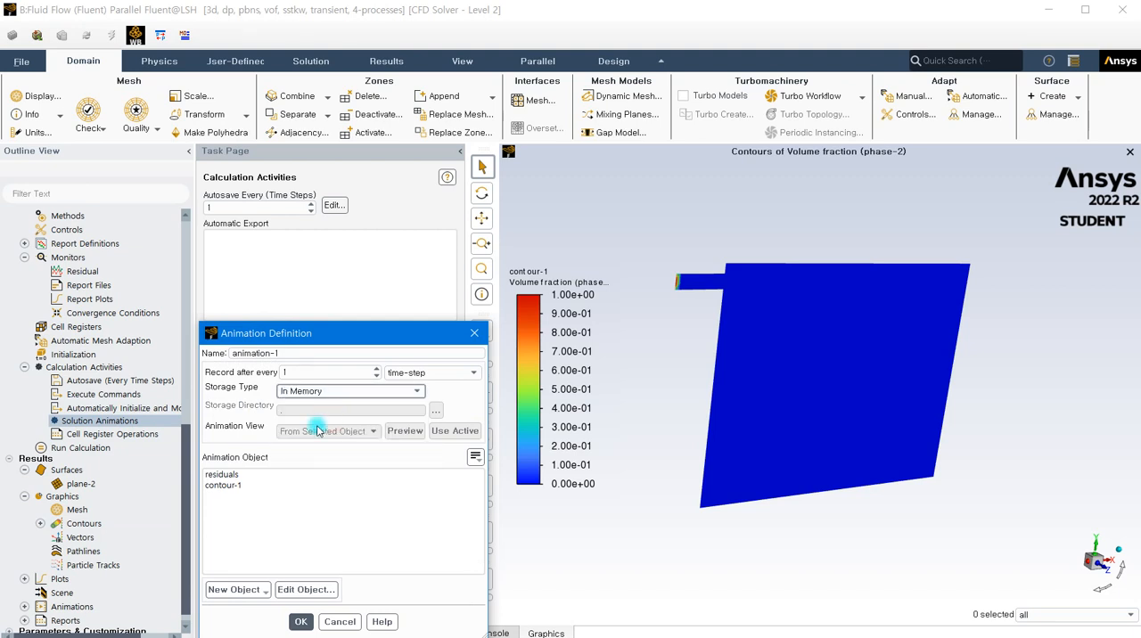
click(238, 483)
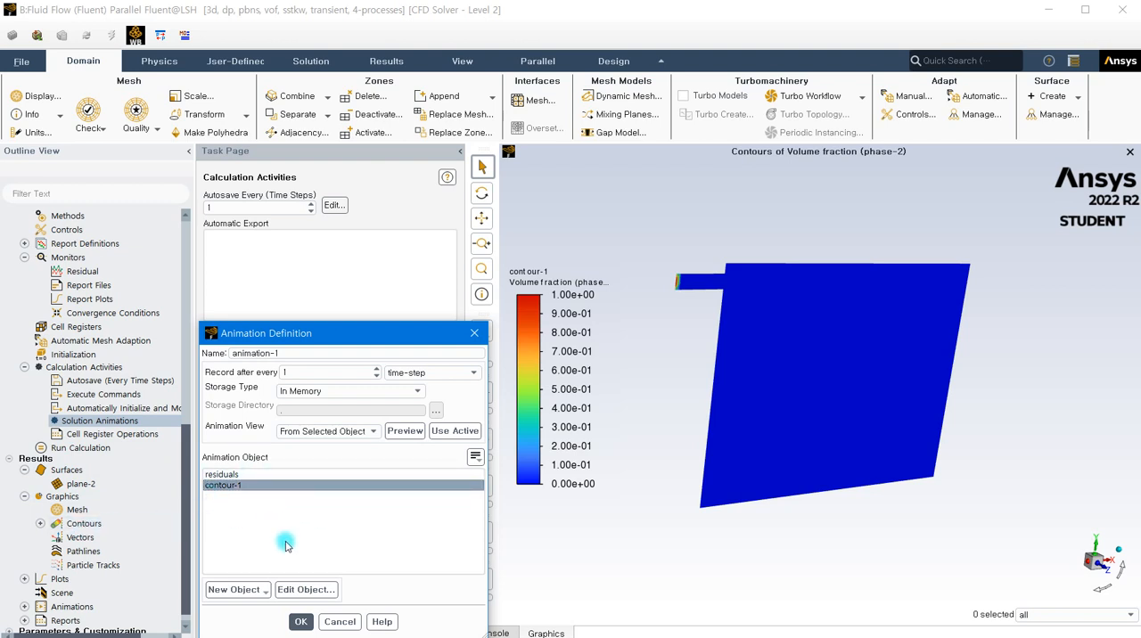
click(302, 622)
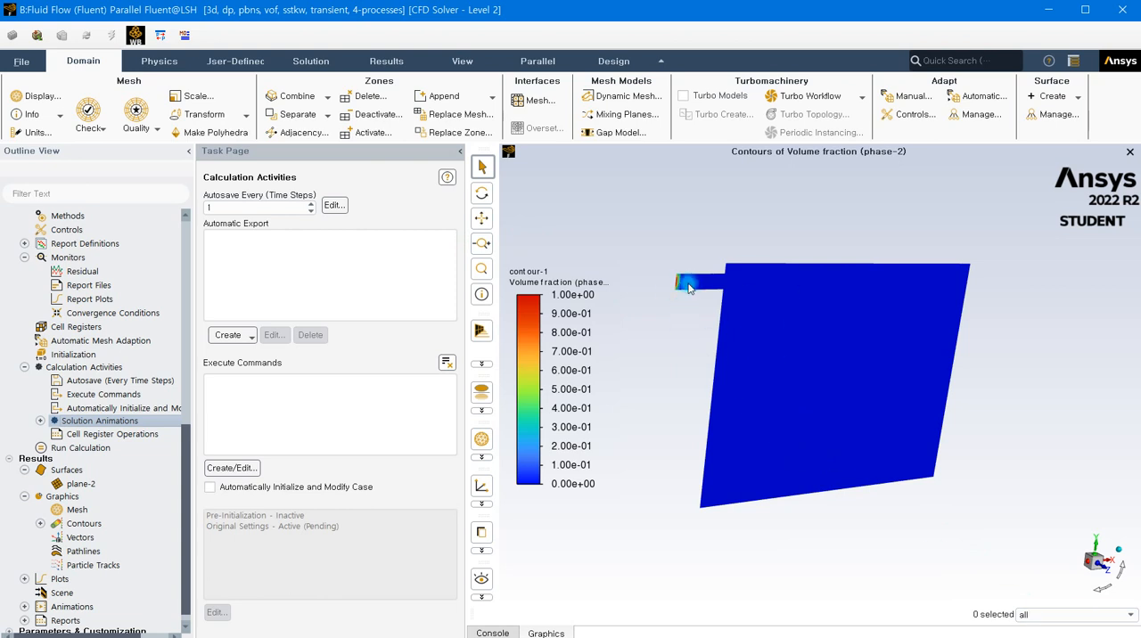
click(215, 466)
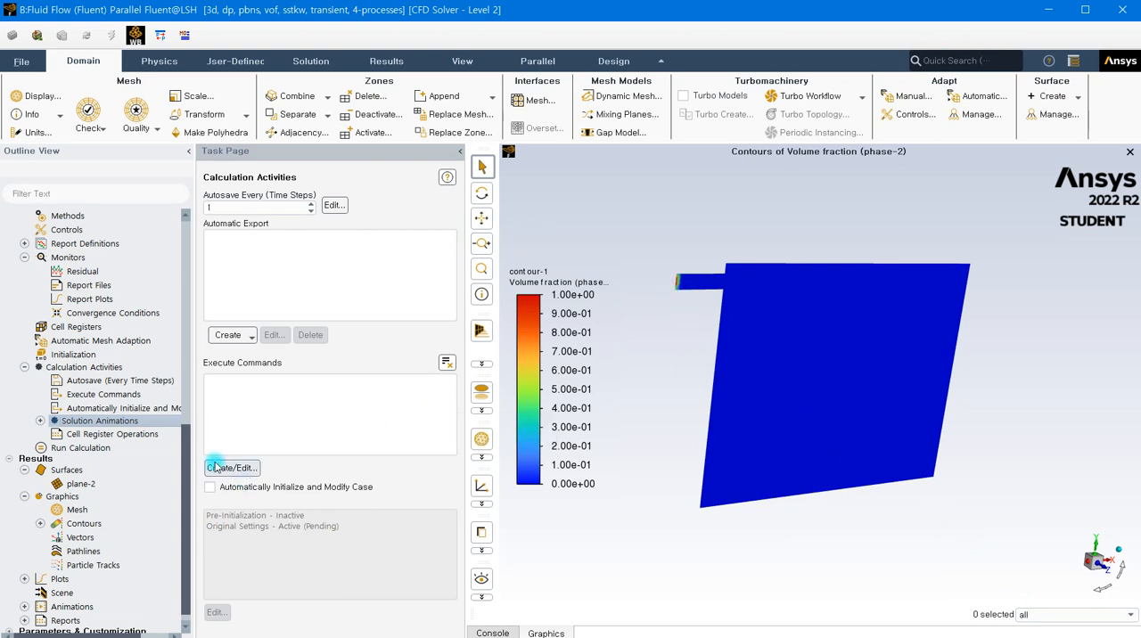
- Set the time step size for the calculation run to 0.01 s
click(79, 449)
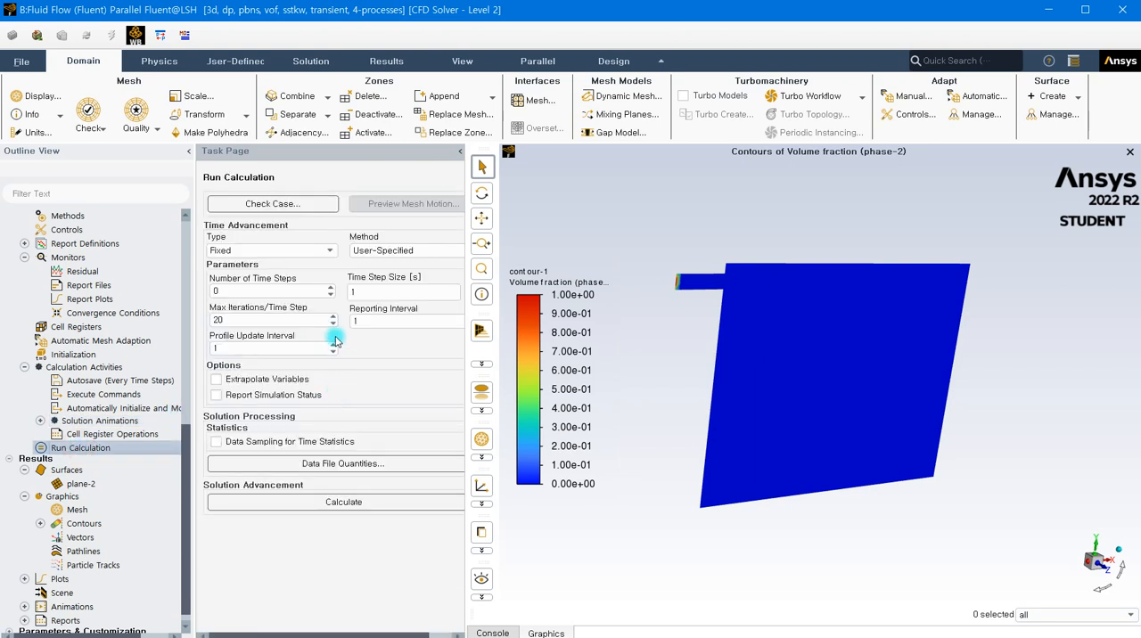
click(351, 294)
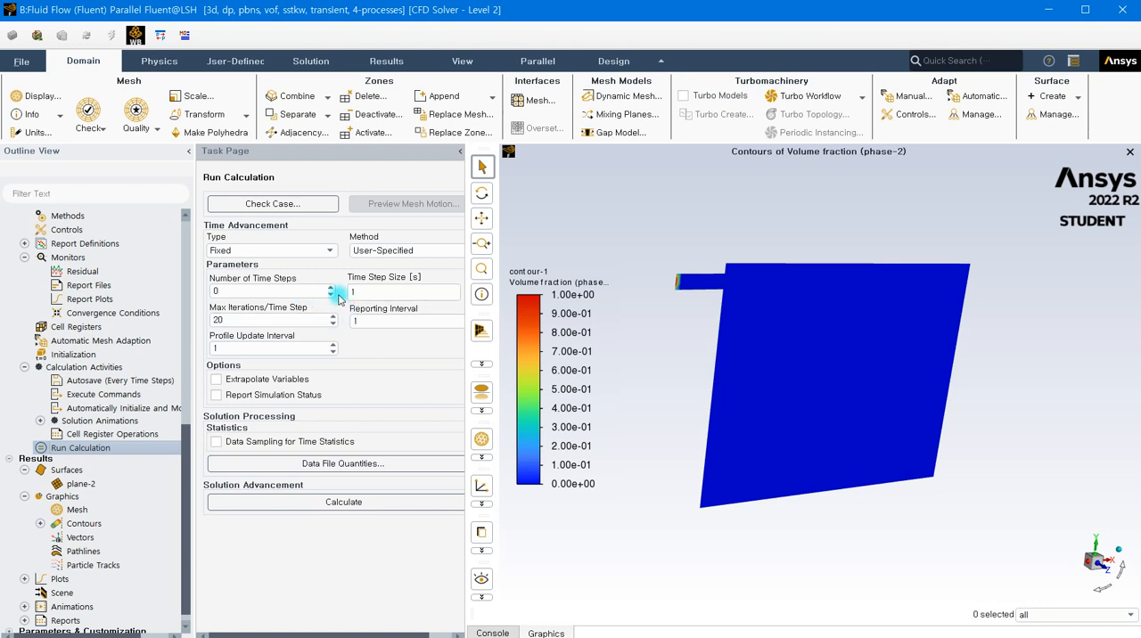
double_click(352, 295)
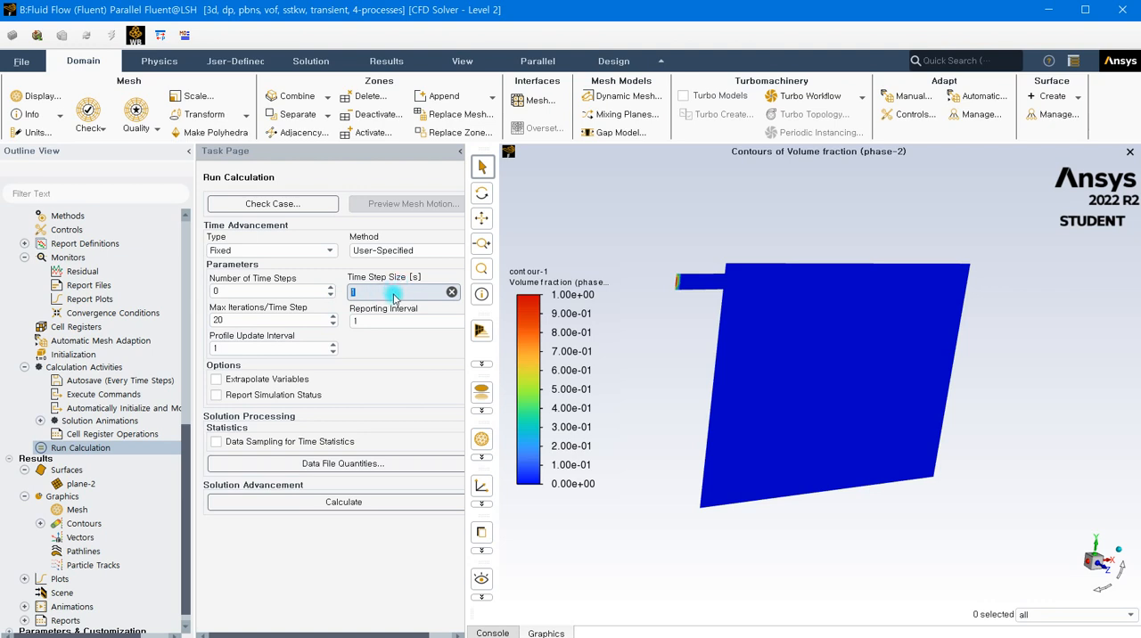
key(BackSpace)
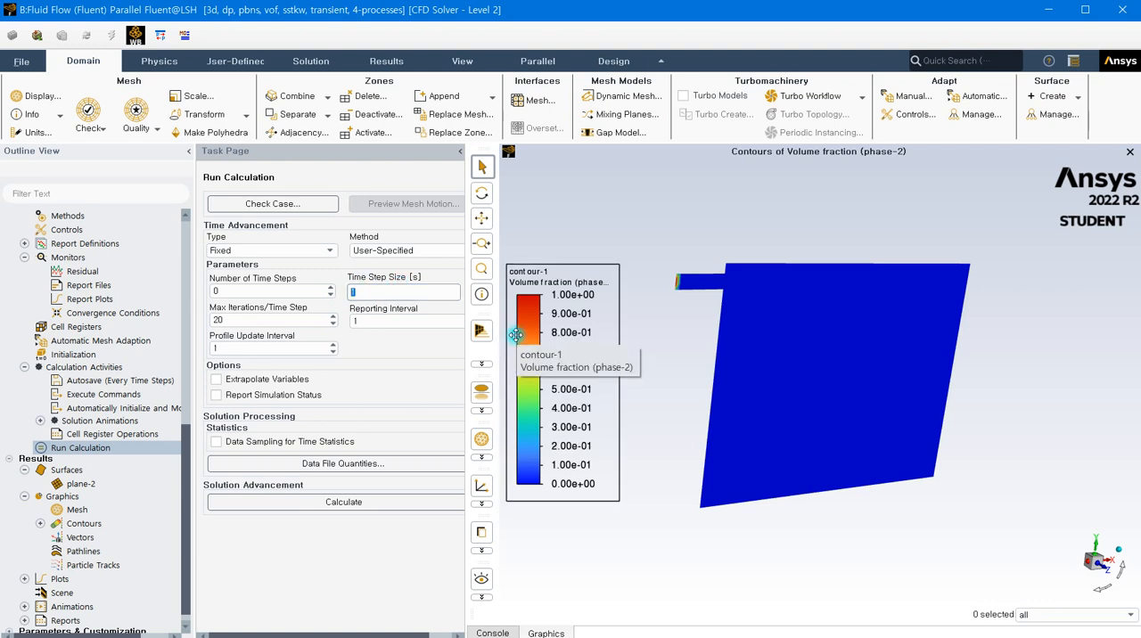
key(ctrl+z)
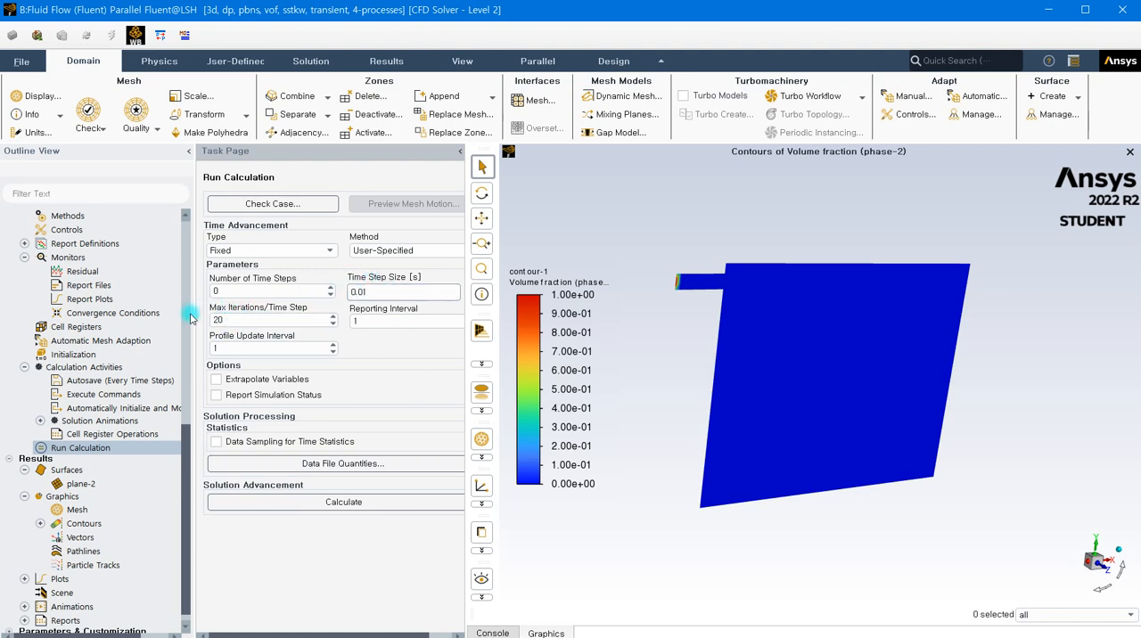
- Set the maximum iterations per time step to 50
click(226, 323)
drag(228, 323, 216, 322)
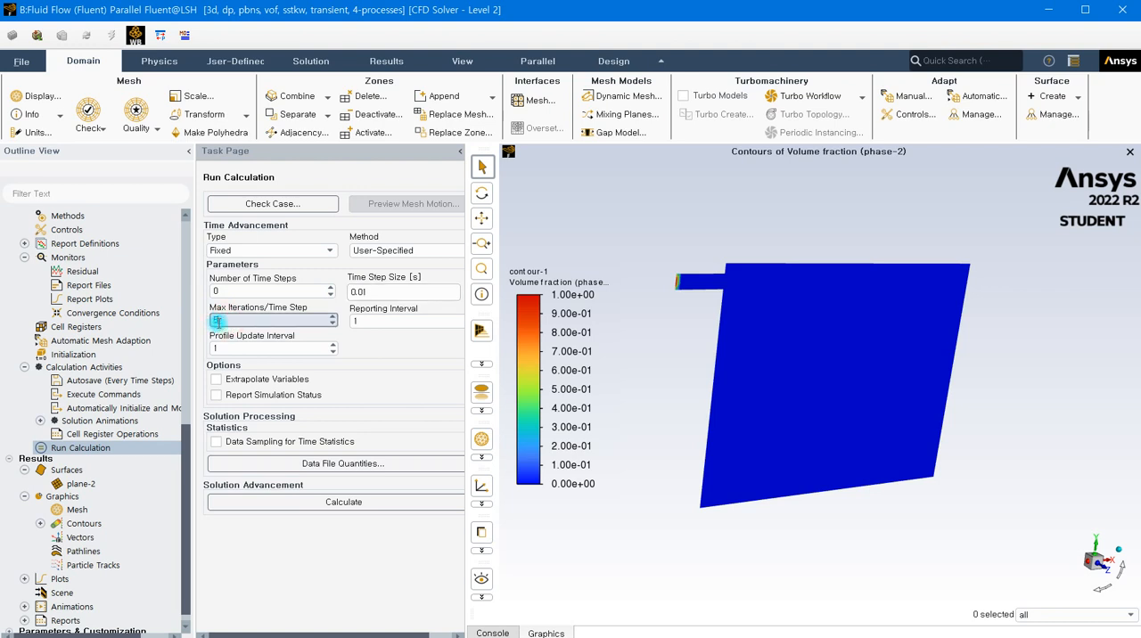
click(357, 337)
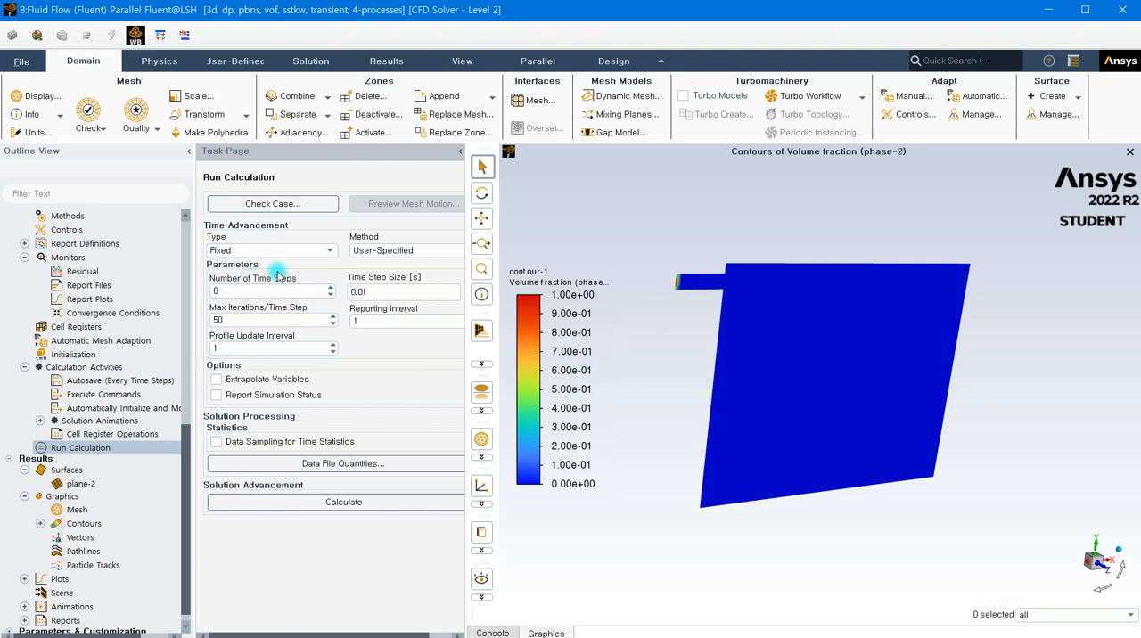
- Set the number of time steps for the calculation run to 300
click(224, 294)
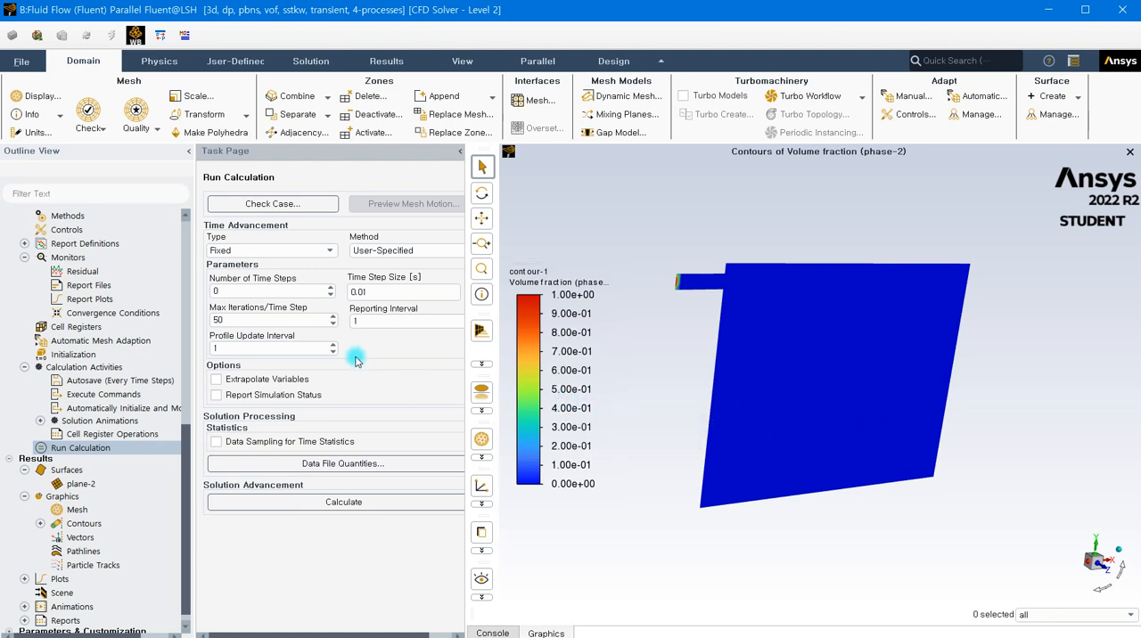
click(218, 293)
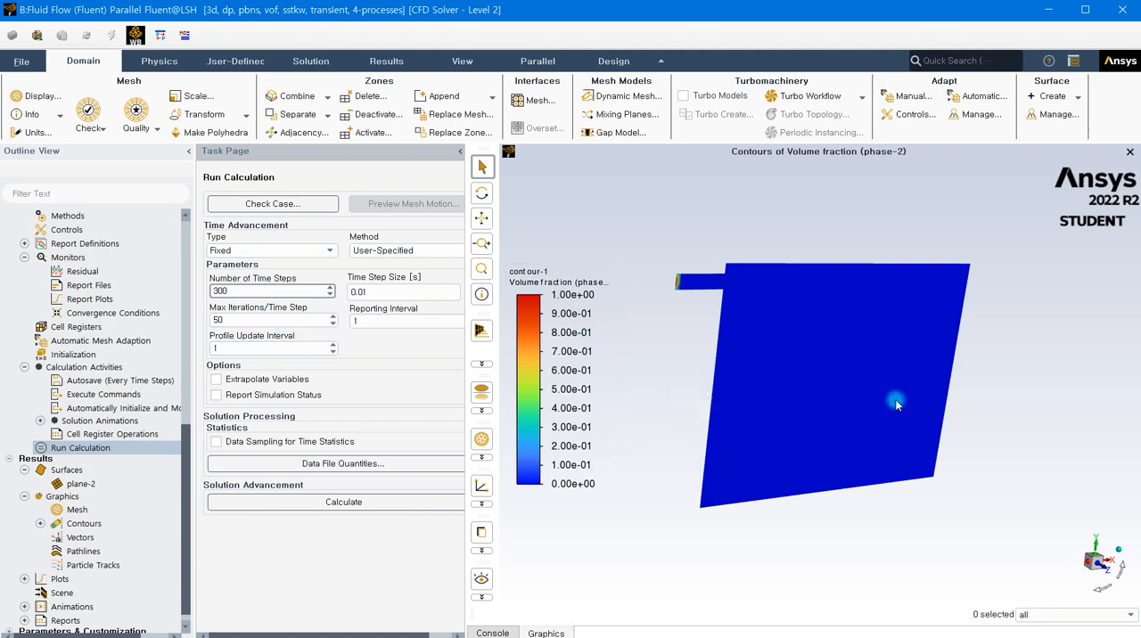
double_click(215, 294)
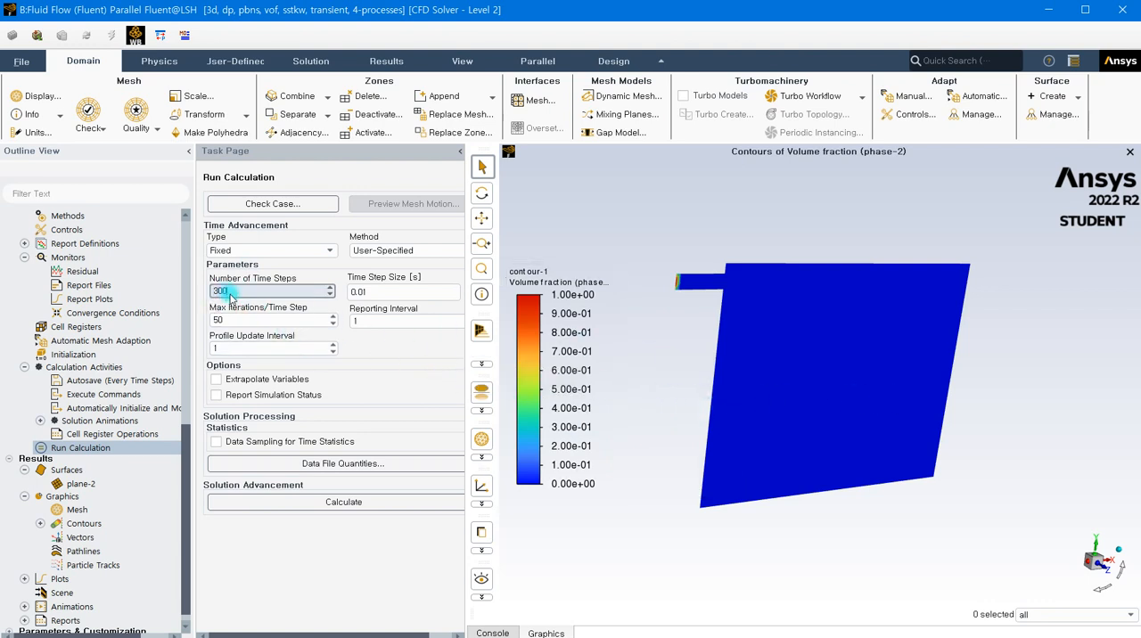
click(234, 290)
double_click(221, 294)
click(225, 303)
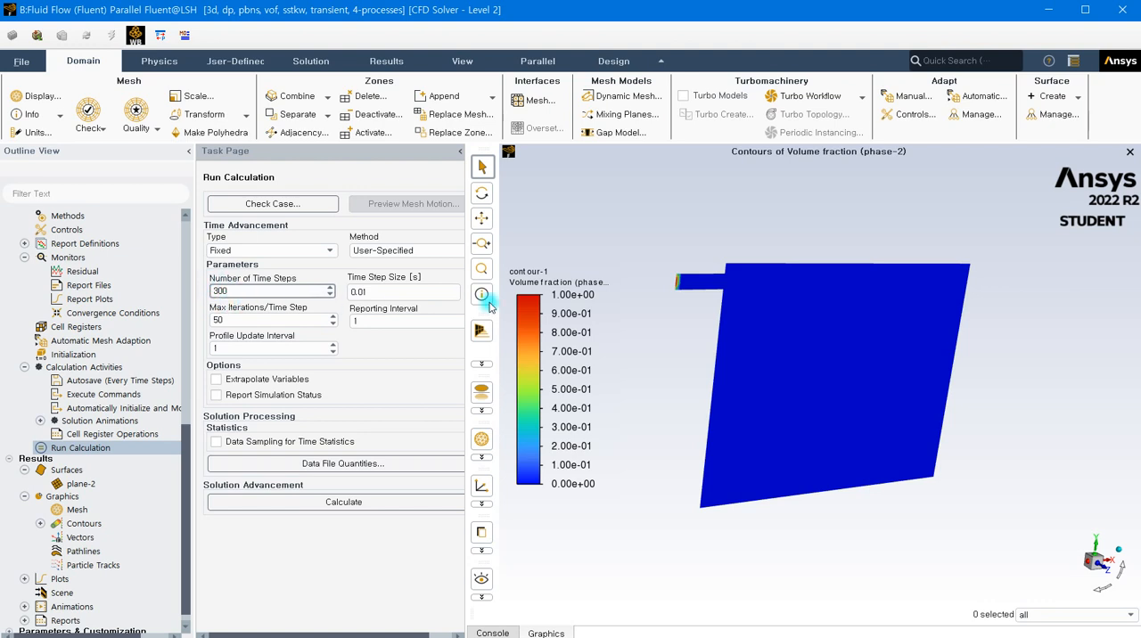
click(730, 288)
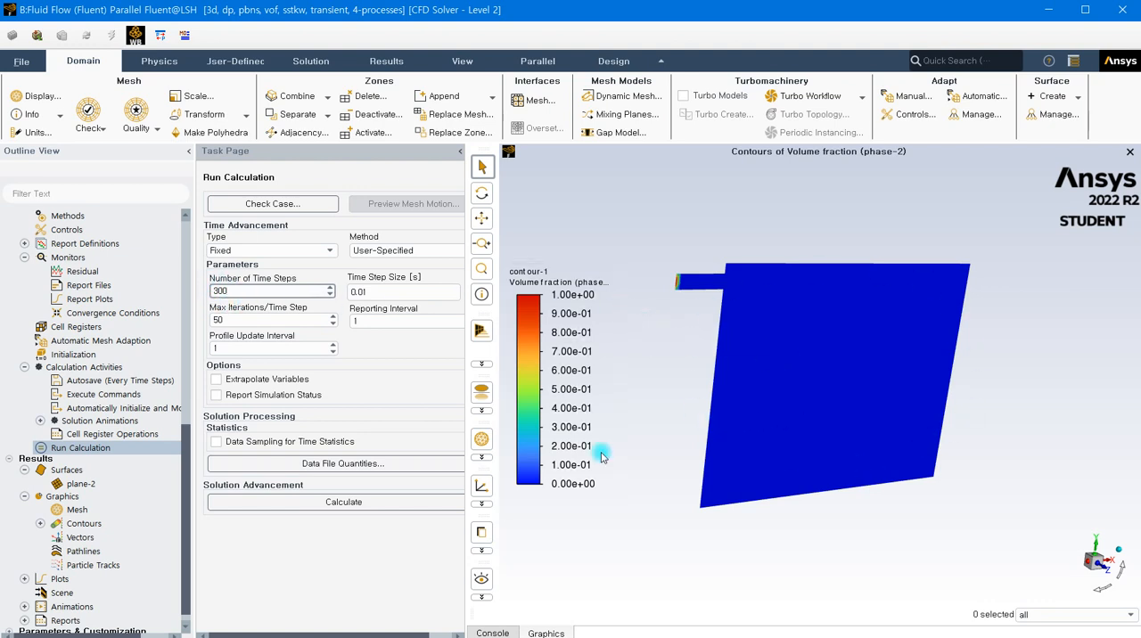
click(270, 295)
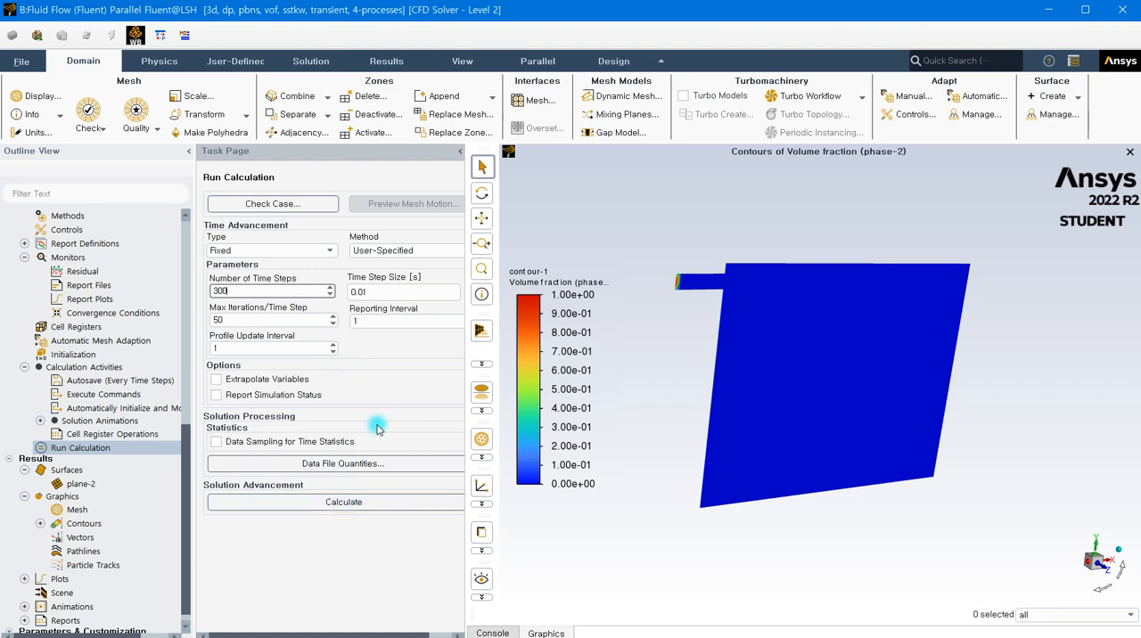
- Try adding Velocity Magnitude, X Velocity and Axial Velocity to the additional data file quantities, and deselect all three again
click(342, 465)
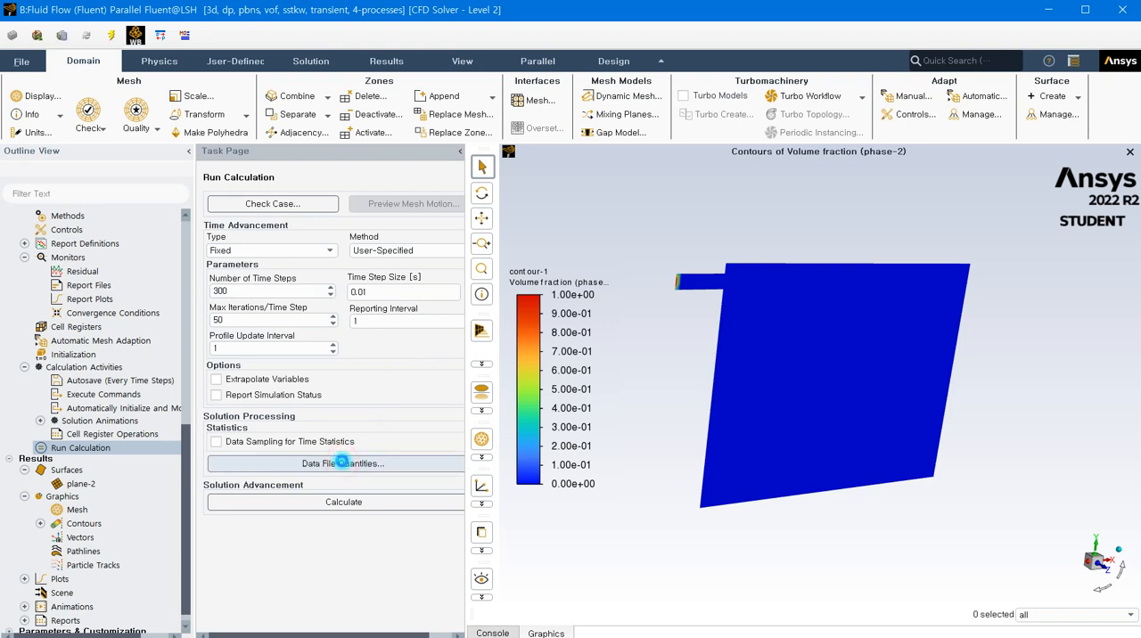
drag(424, 342, 462, 198)
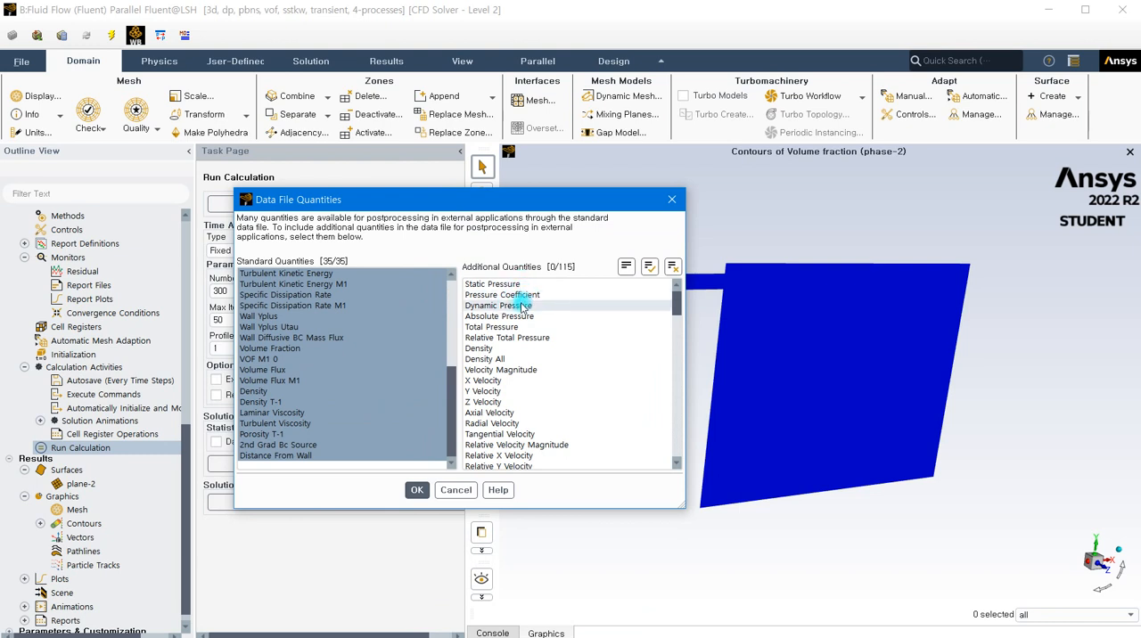
click(516, 371)
click(517, 411)
click(509, 382)
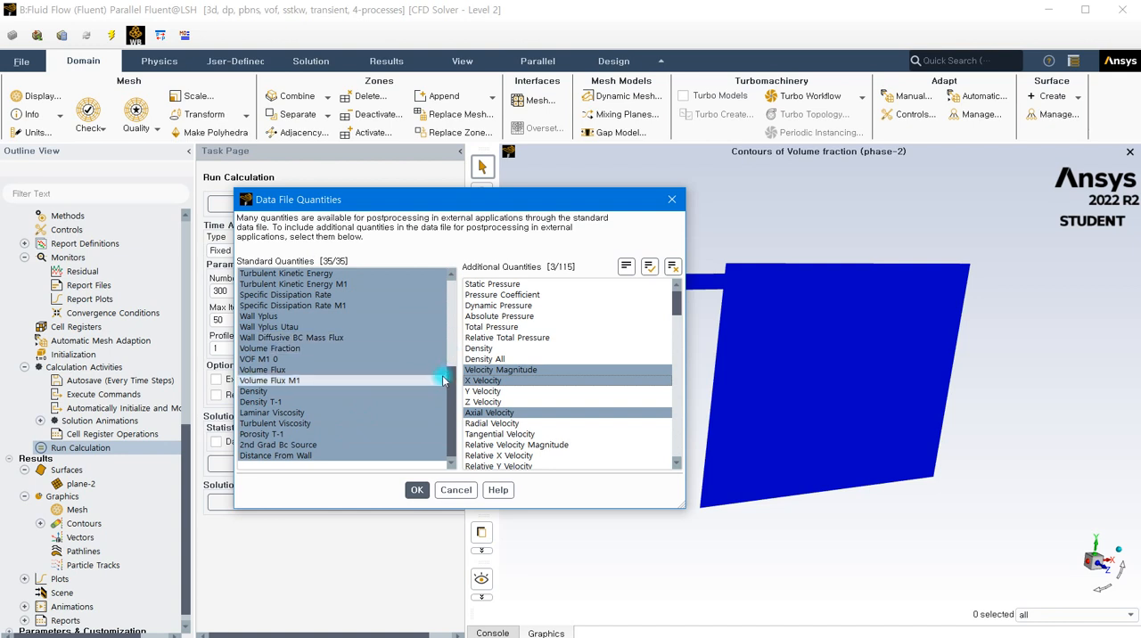
click(493, 370)
click(482, 381)
click(489, 413)
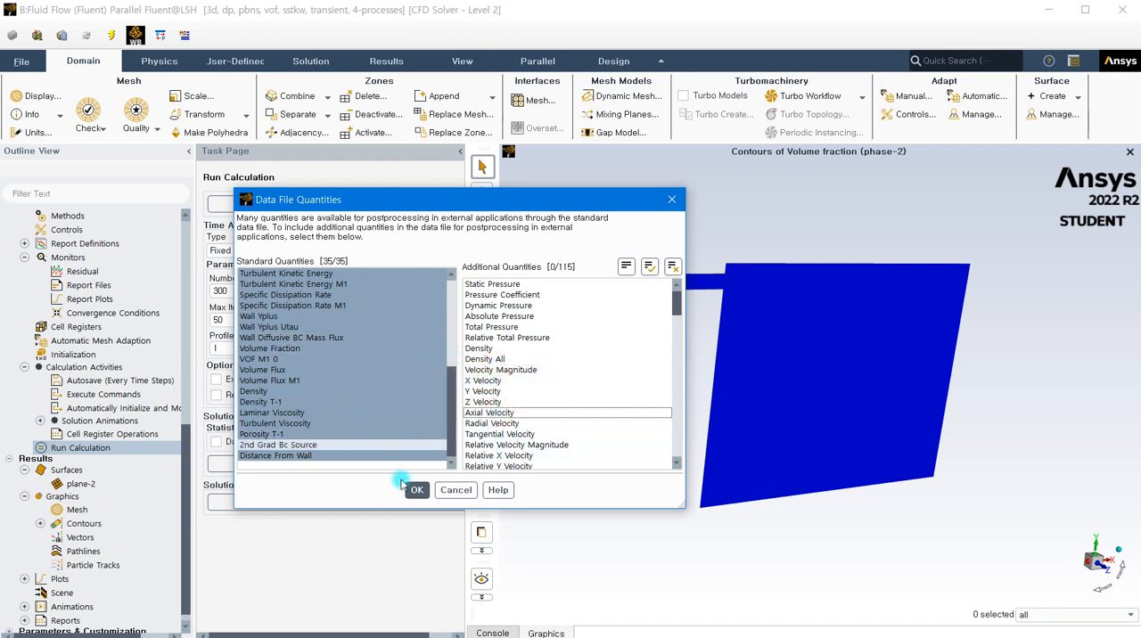
- Browse the remaining additional data file quantities and leave the selection without saving changes
scroll(531, 370, down, 3)
scroll(531, 370, down, 6)
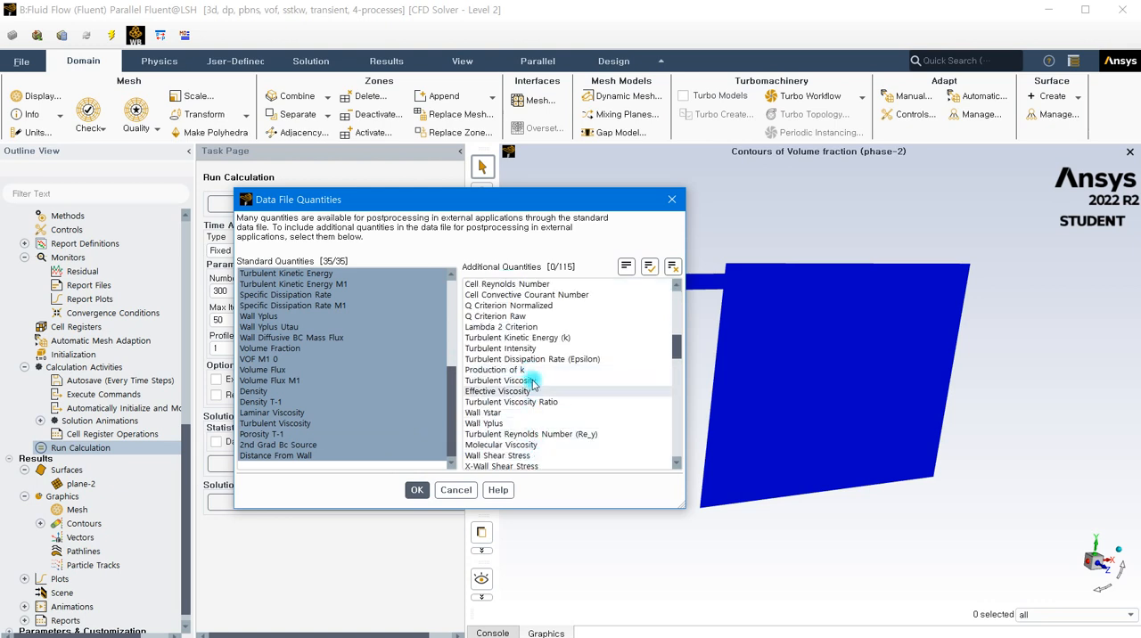
scroll(532, 388, up, 3)
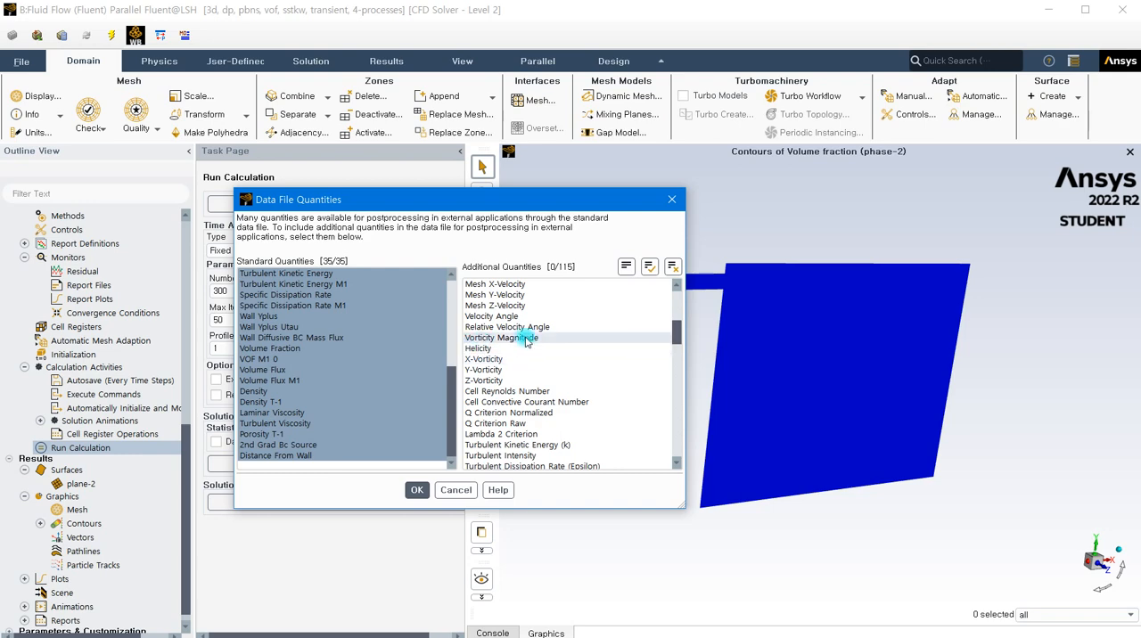
click(455, 492)
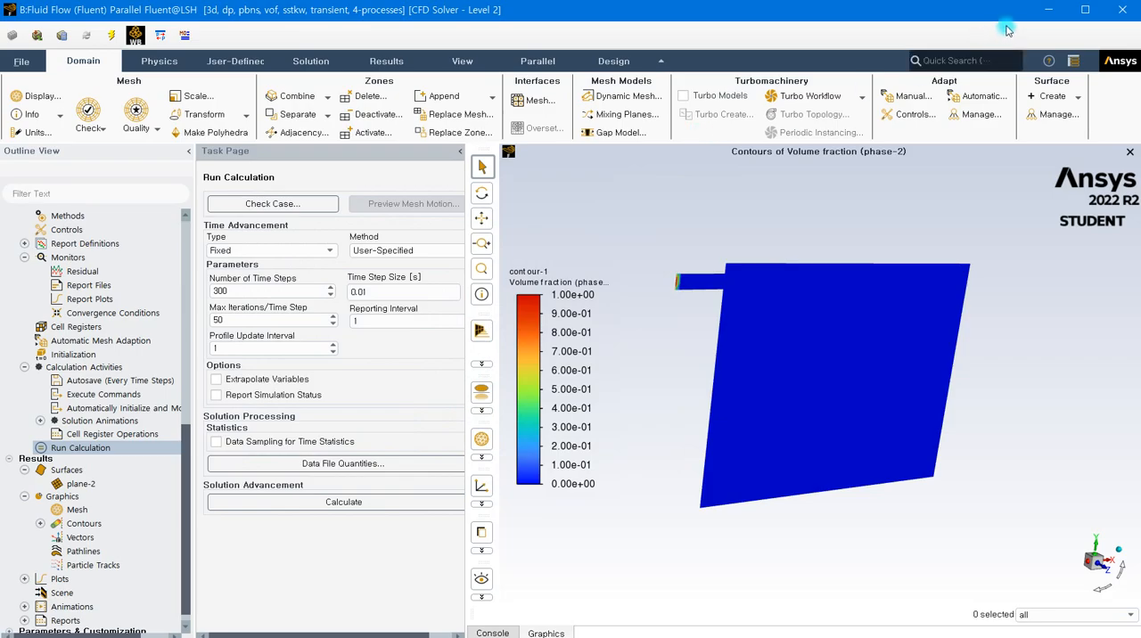
- Switch to Workbench and open the results of the first Fluid Flow (Fluent) system, A, in CFD-Post
click(1049, 8)
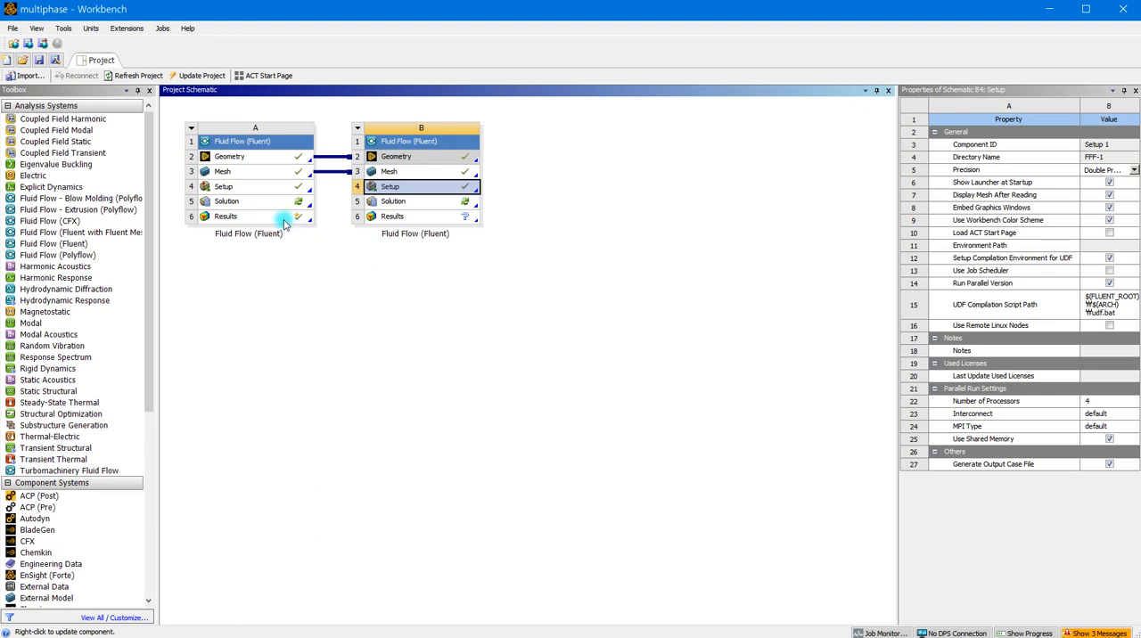
double_click(256, 218)
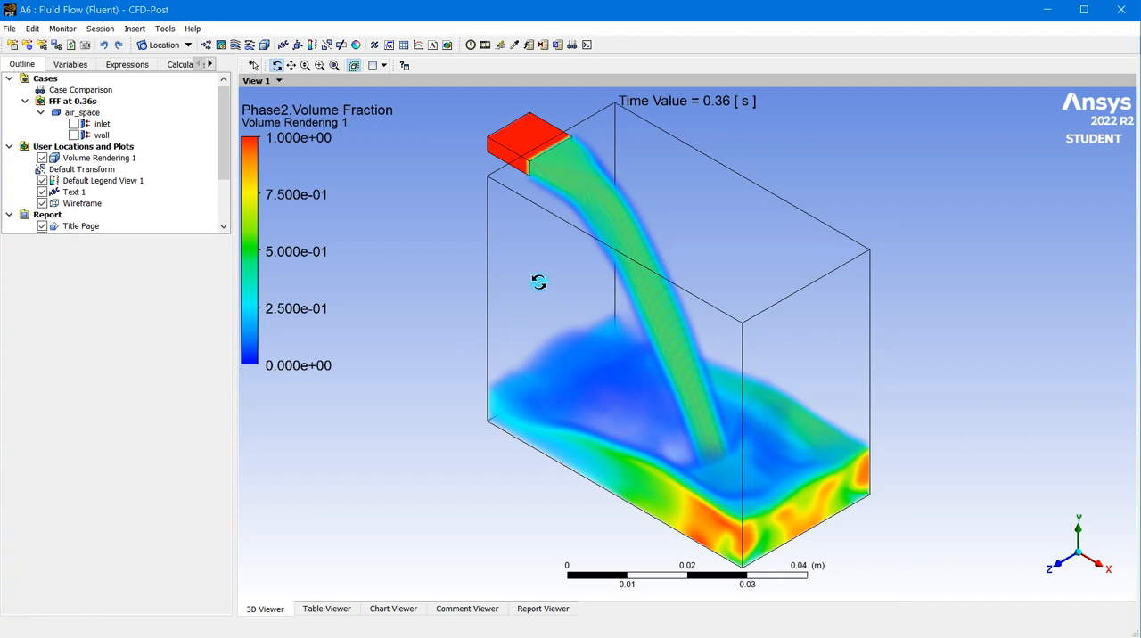
- Hide Text 1 and Volume Rendering 1 so that the box is shown only as a wireframe
click(43, 192)
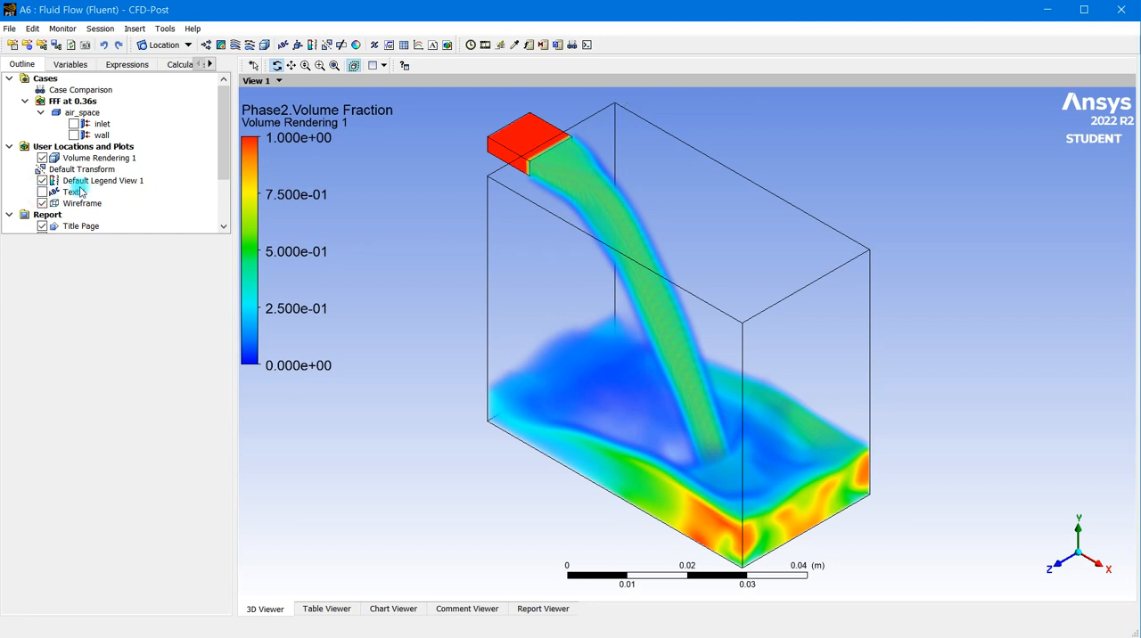
click(42, 158)
scroll(172, 188, down, 2)
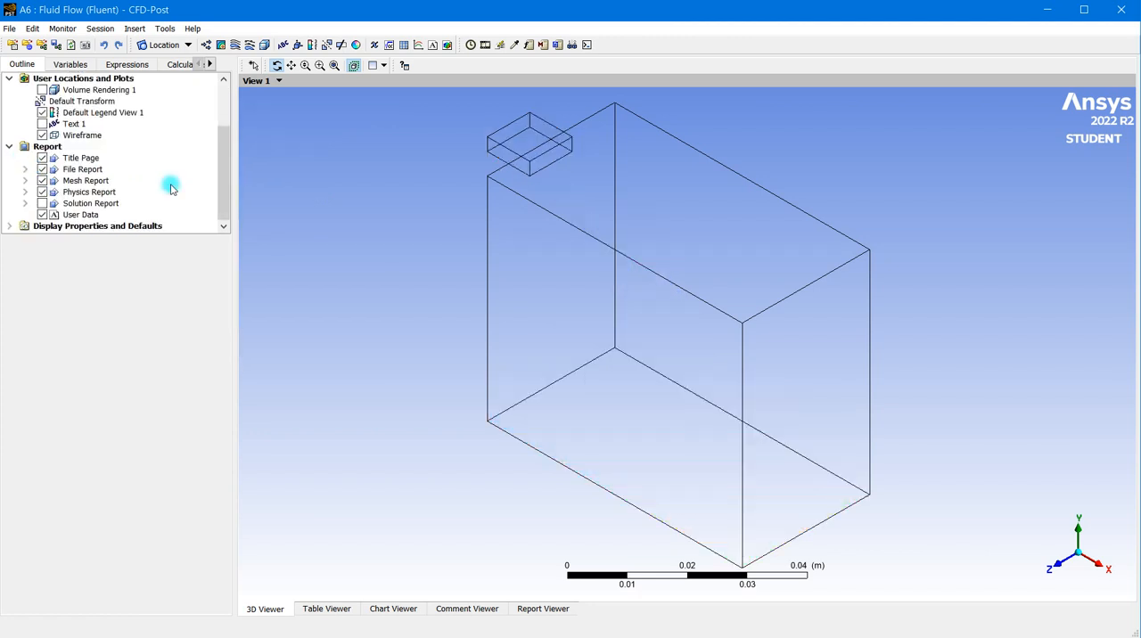
scroll(172, 188, up, 2)
scroll(172, 188, down, 2)
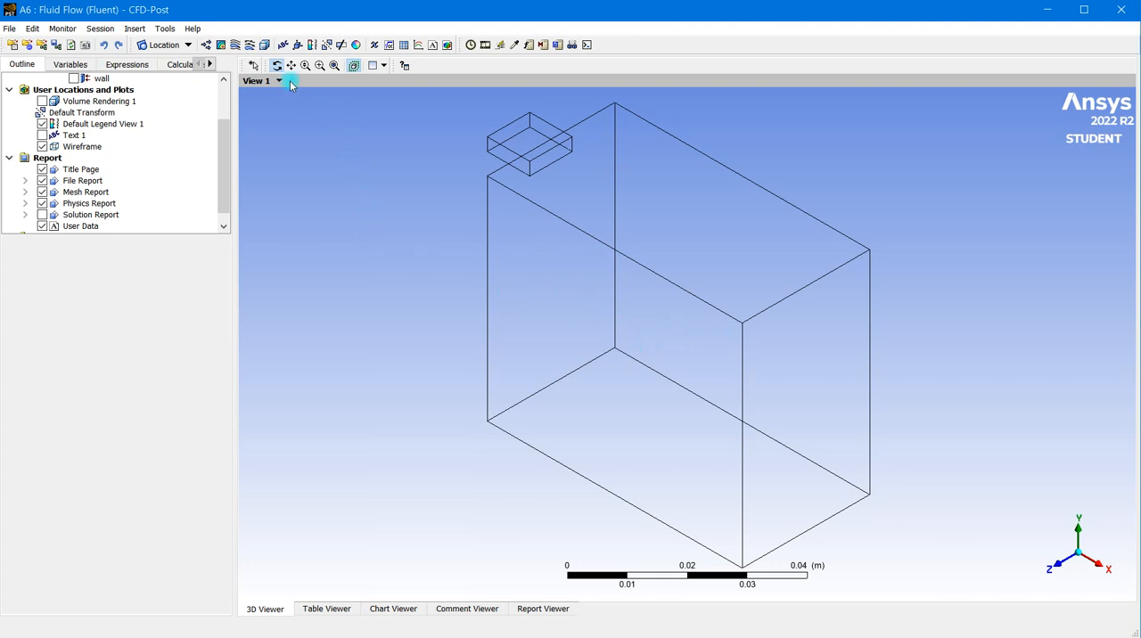
- Create a new volume rendering with the default name, using Phase2.Volume Fraction as its variable
click(265, 46)
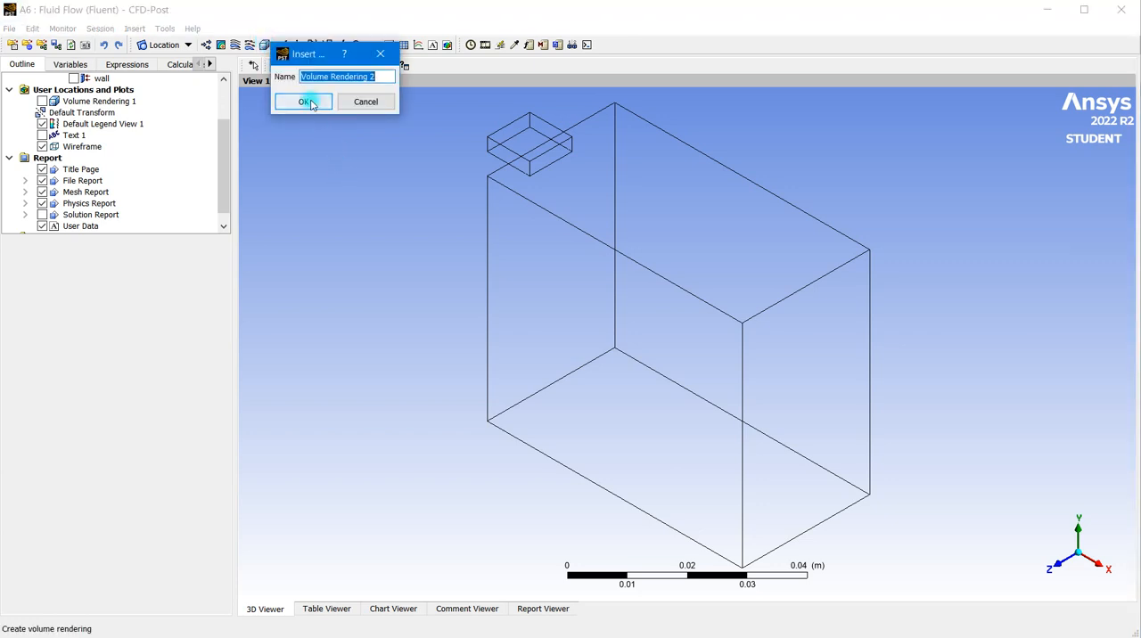
click(304, 102)
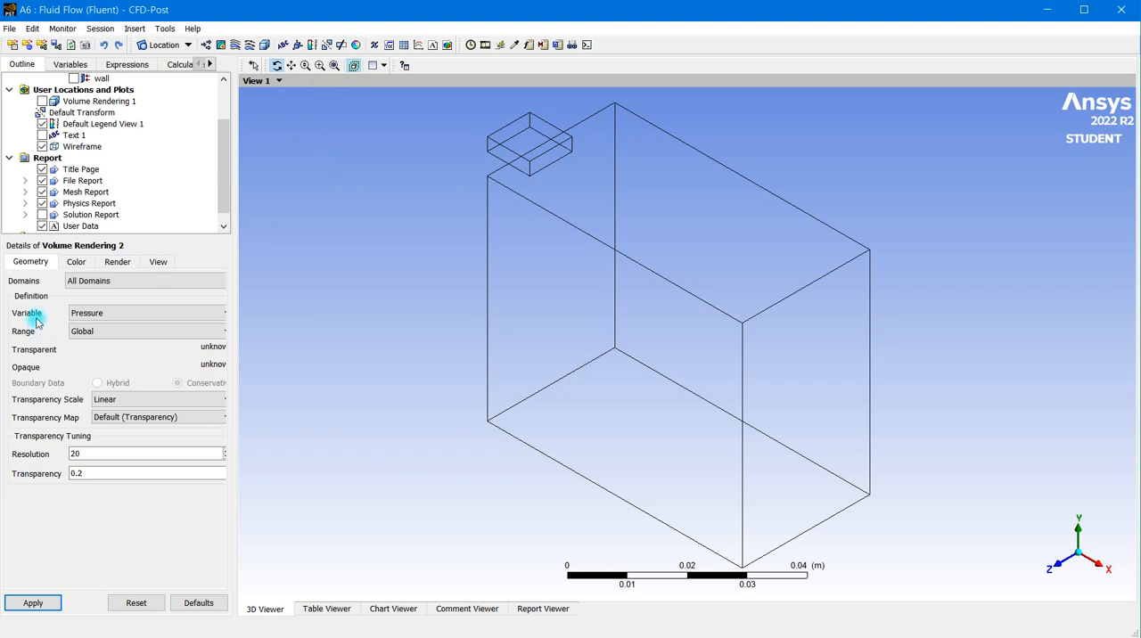
click(77, 313)
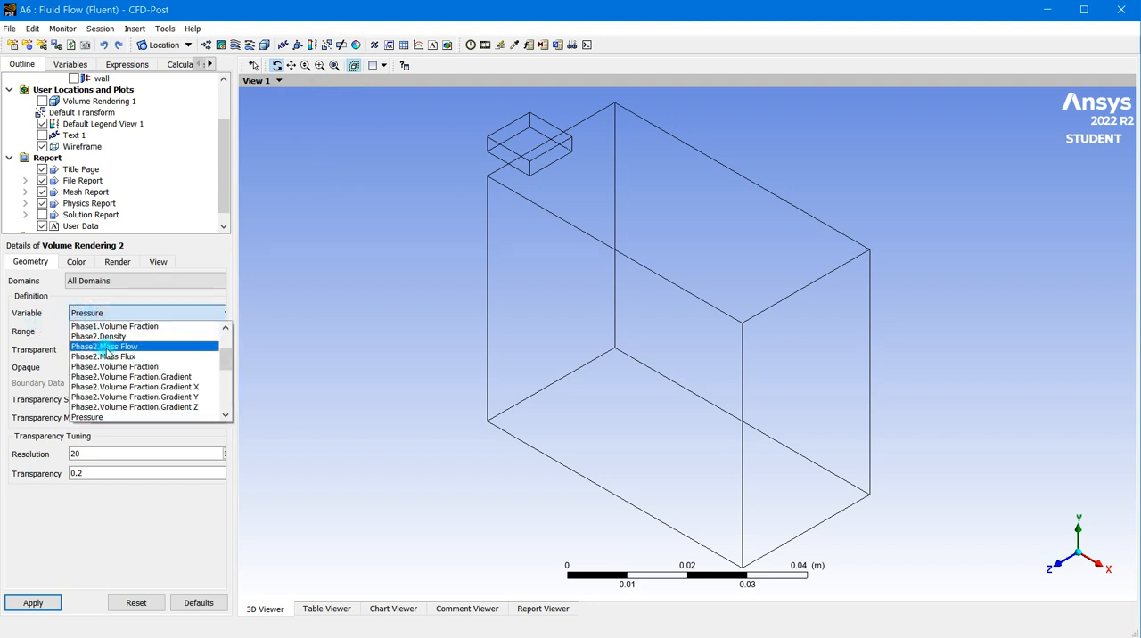
scroll(105, 353, down, 2)
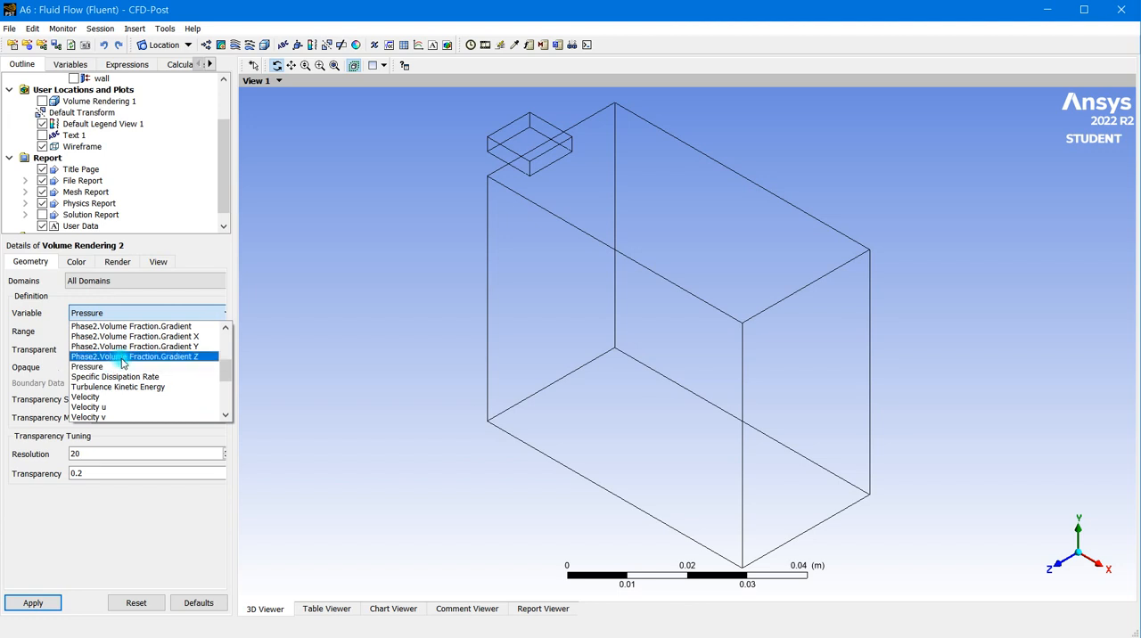
scroll(122, 364, up, 2)
click(127, 373)
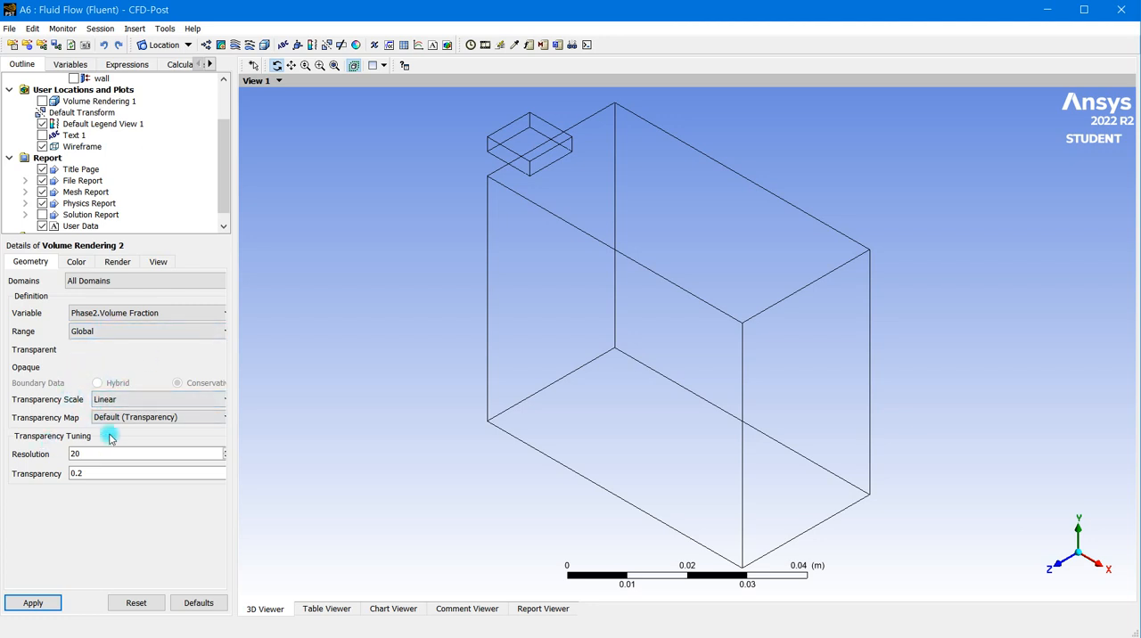
click(26, 603)
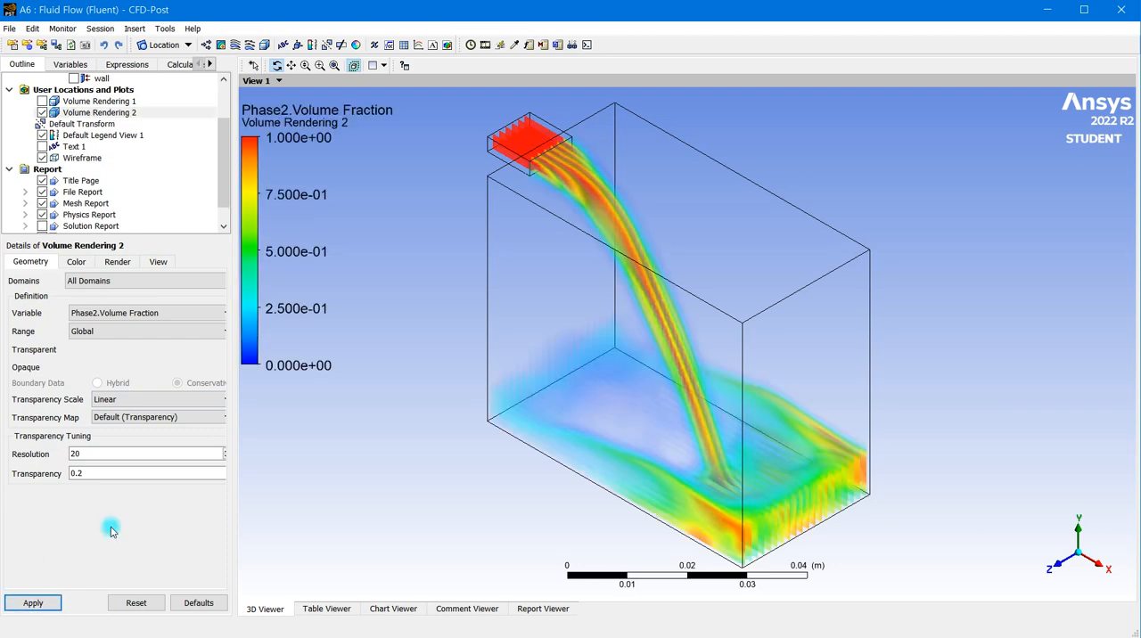
- Set the resolution of Volume Rendering 2 to 100 and apply it
drag(611, 387, 711, 380)
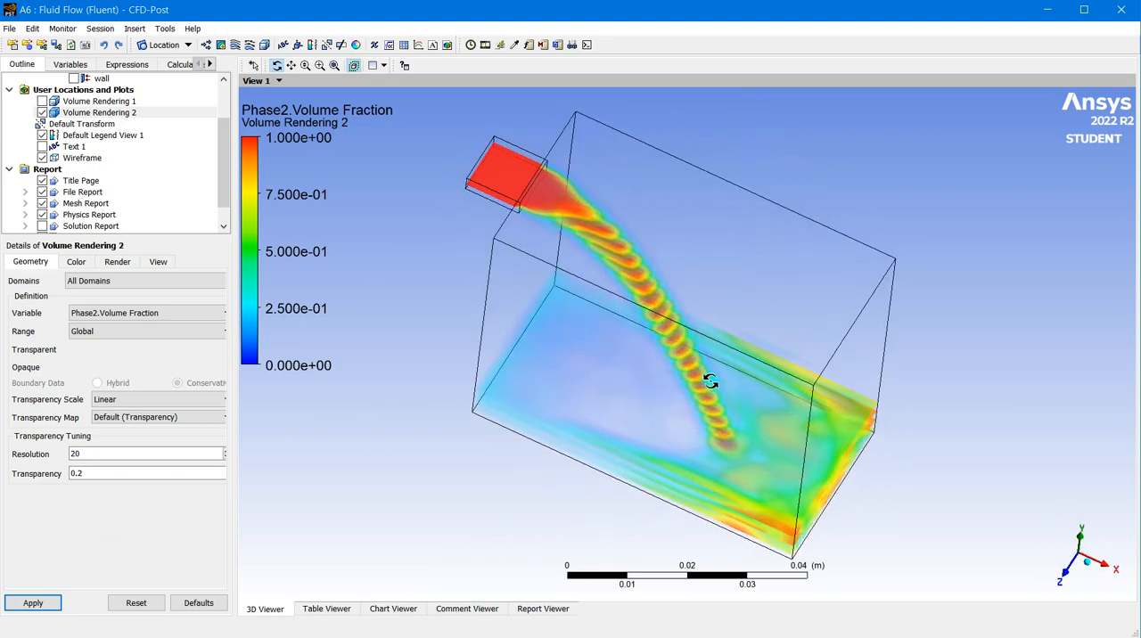
drag(616, 254, 553, 225)
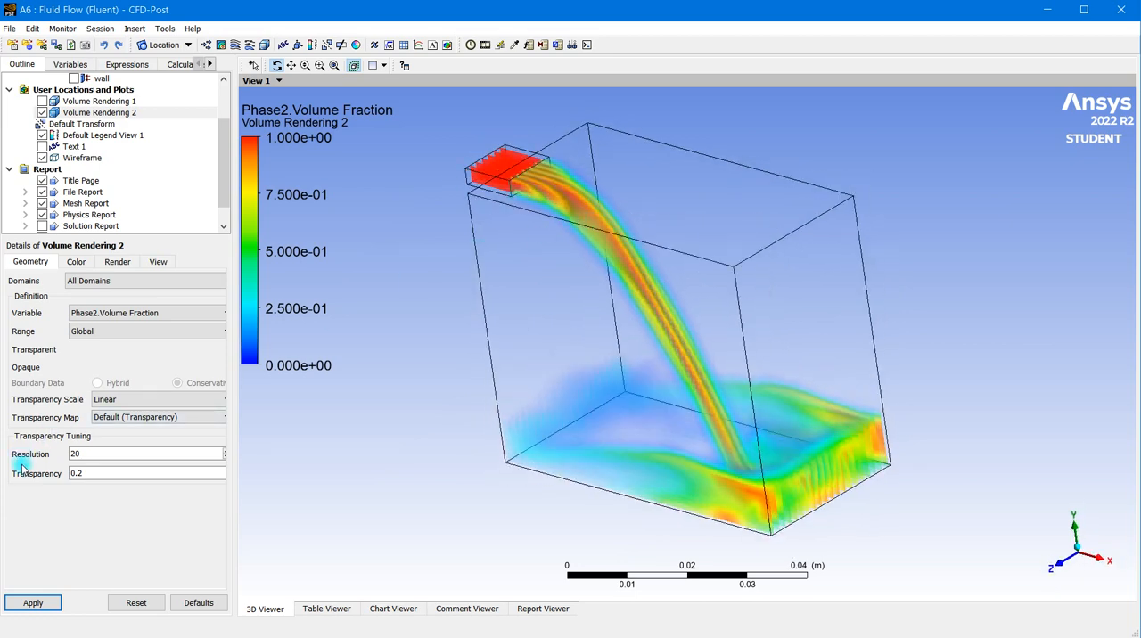
double_click(74, 453)
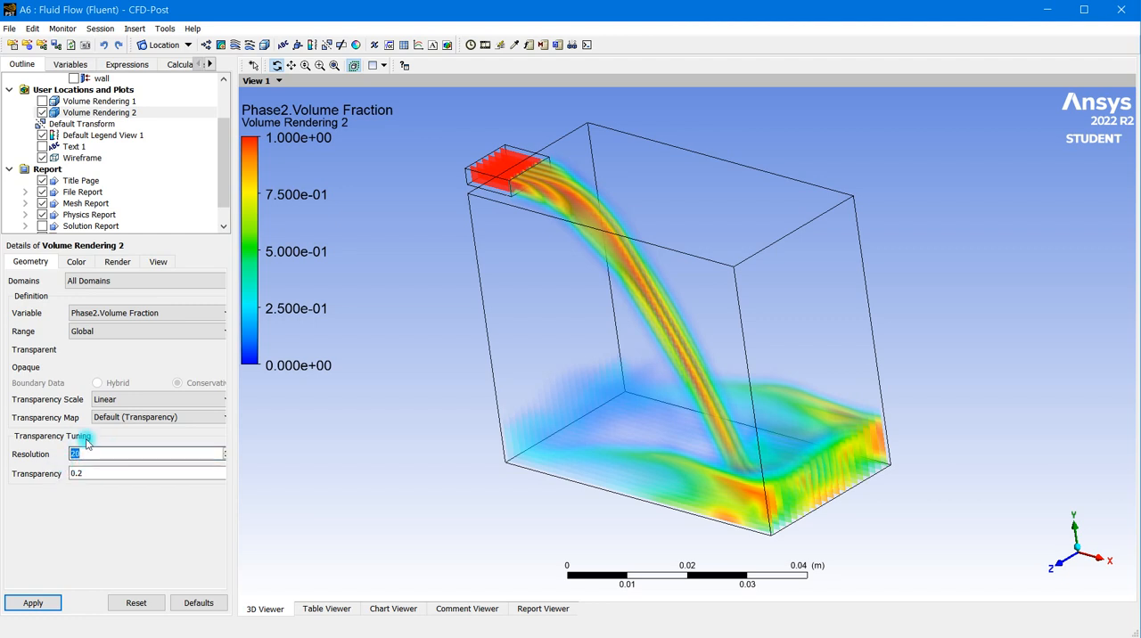
drag(765, 505, 839, 500)
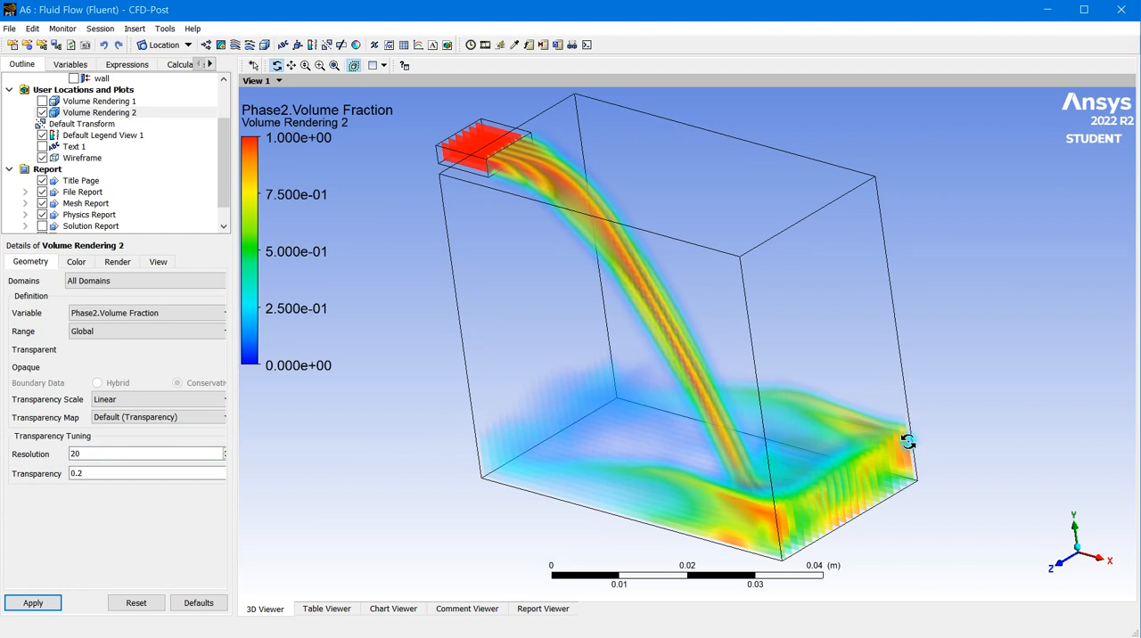
scroll(851, 502, up, 5)
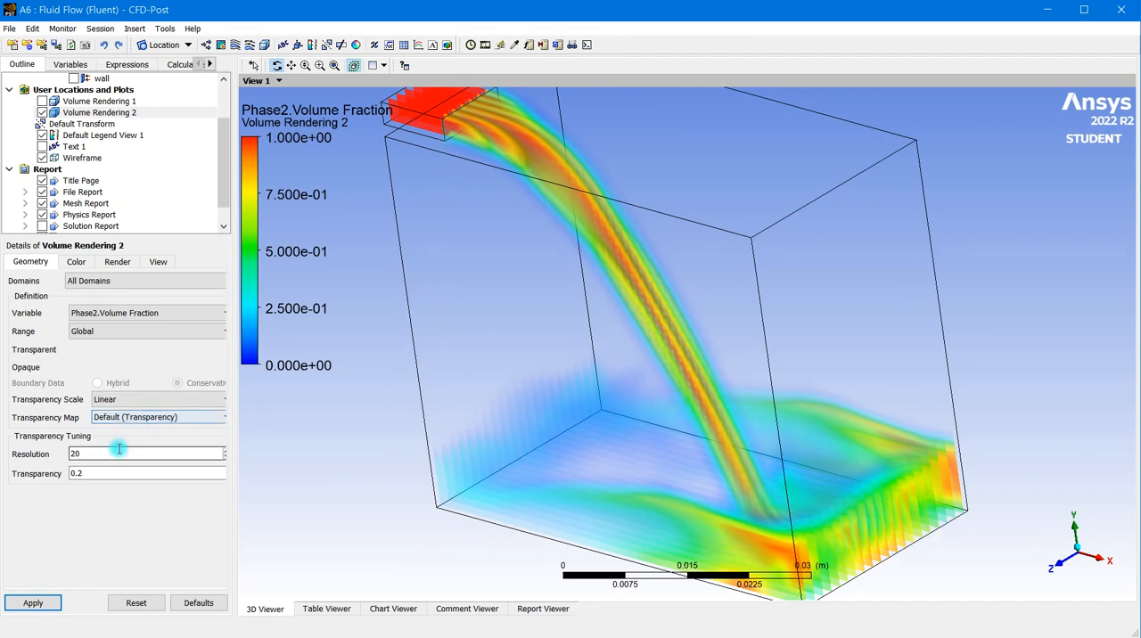
click(90, 453)
drag(90, 452, 69, 443)
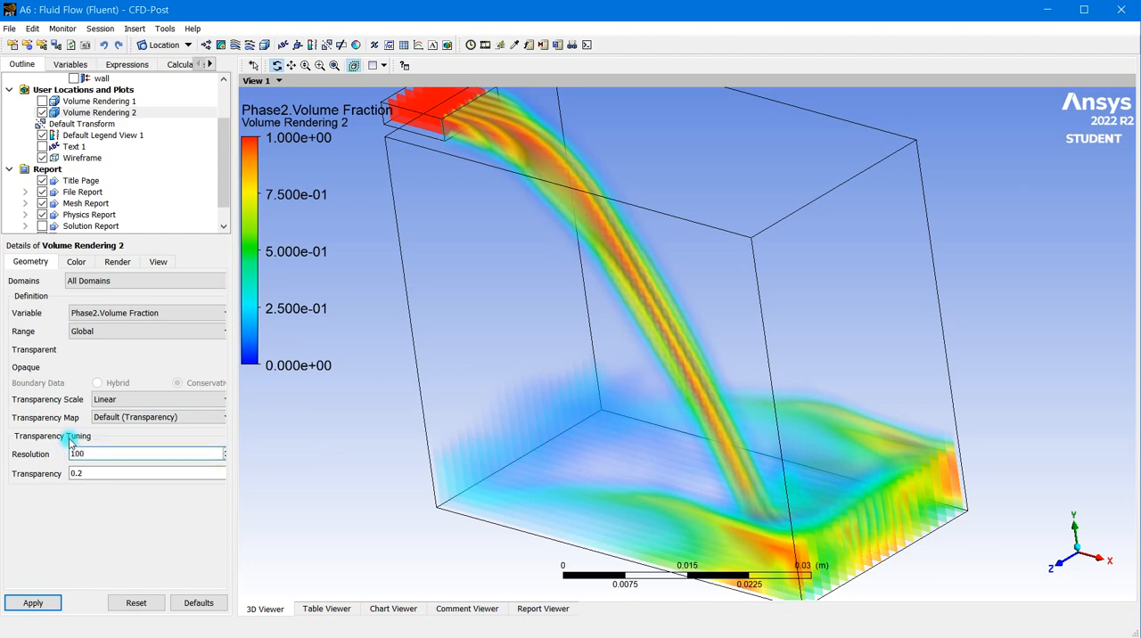
click(34, 603)
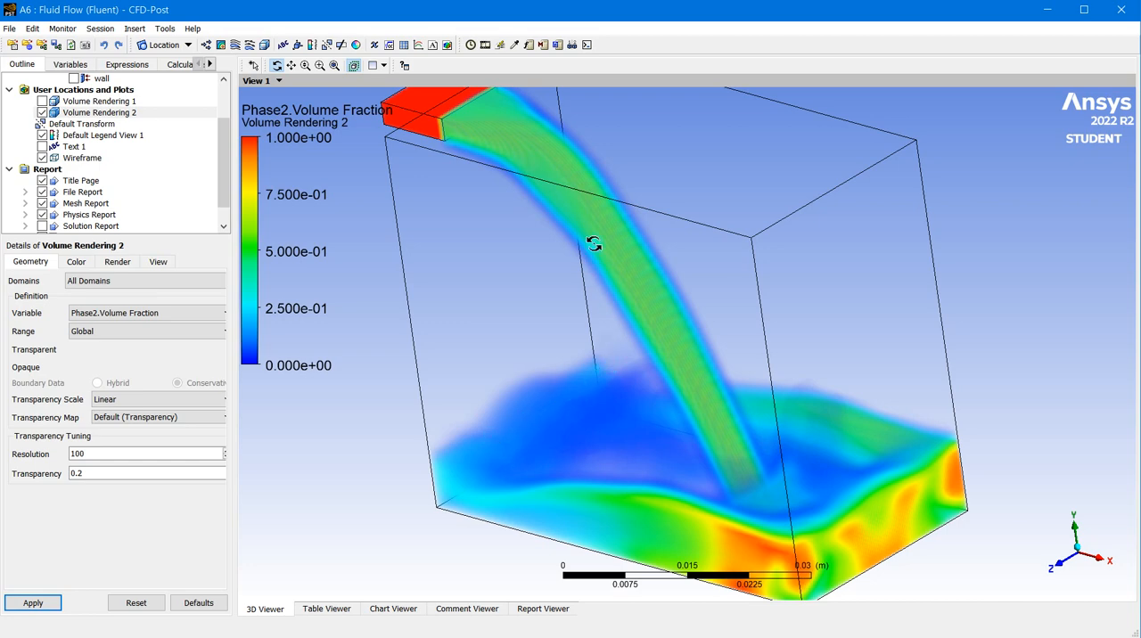
- Examine the water jet and the pooled water surface in Volume Rendering 2 from different angles and up close
drag(646, 315, 635, 341)
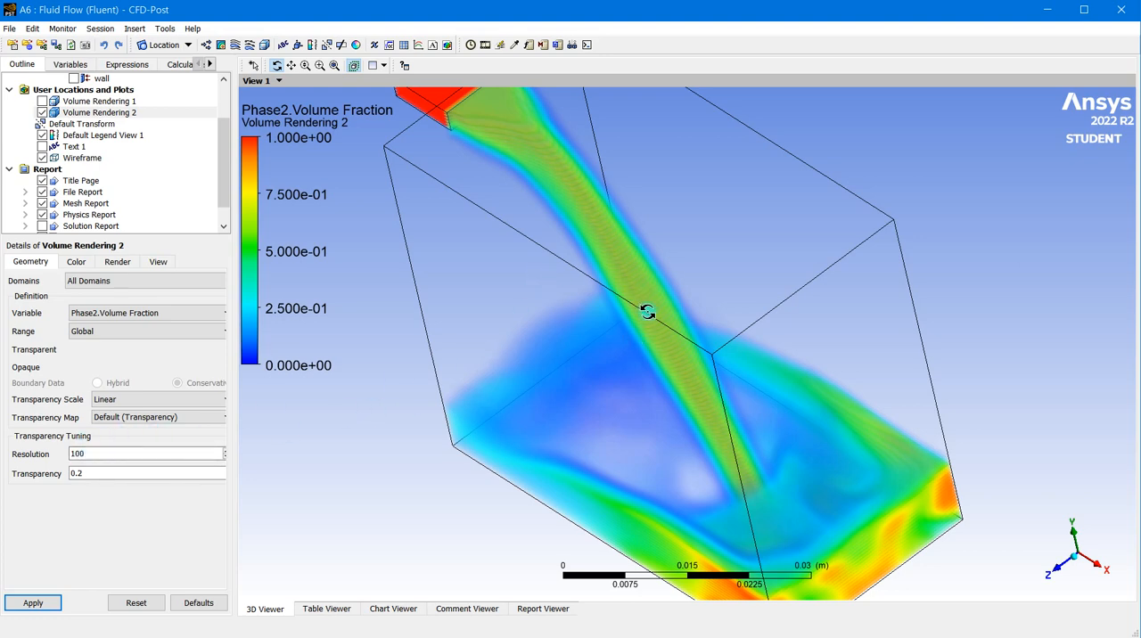
drag(646, 369, 658, 402)
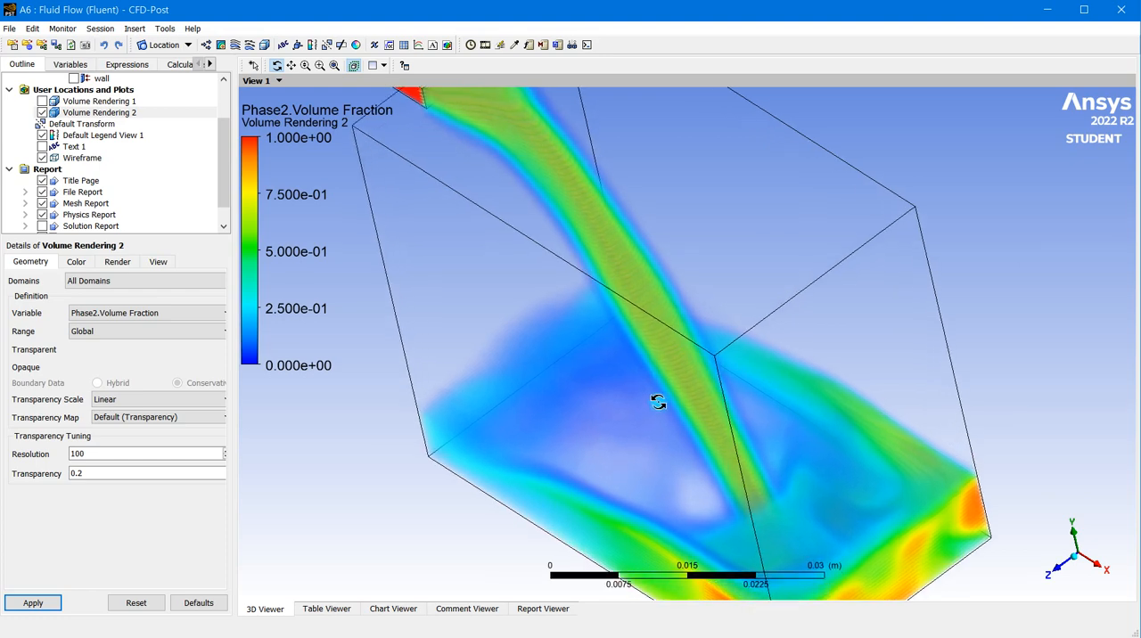
drag(669, 460, 756, 456)
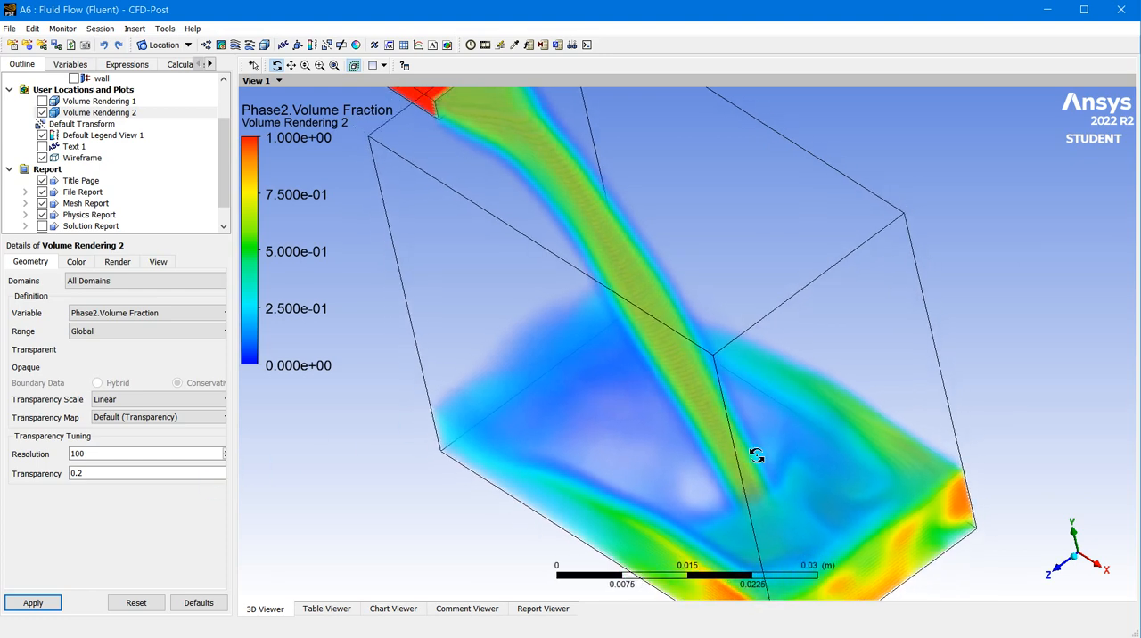
drag(660, 427, 699, 380)
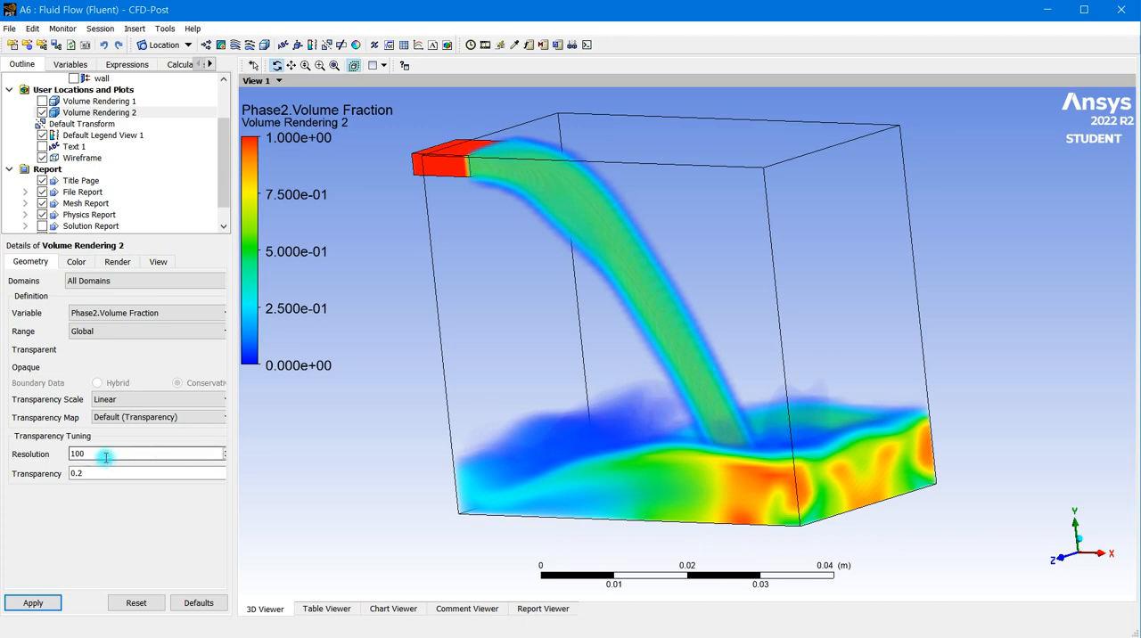
scroll(702, 374, up, 2)
scroll(708, 389, up, 5)
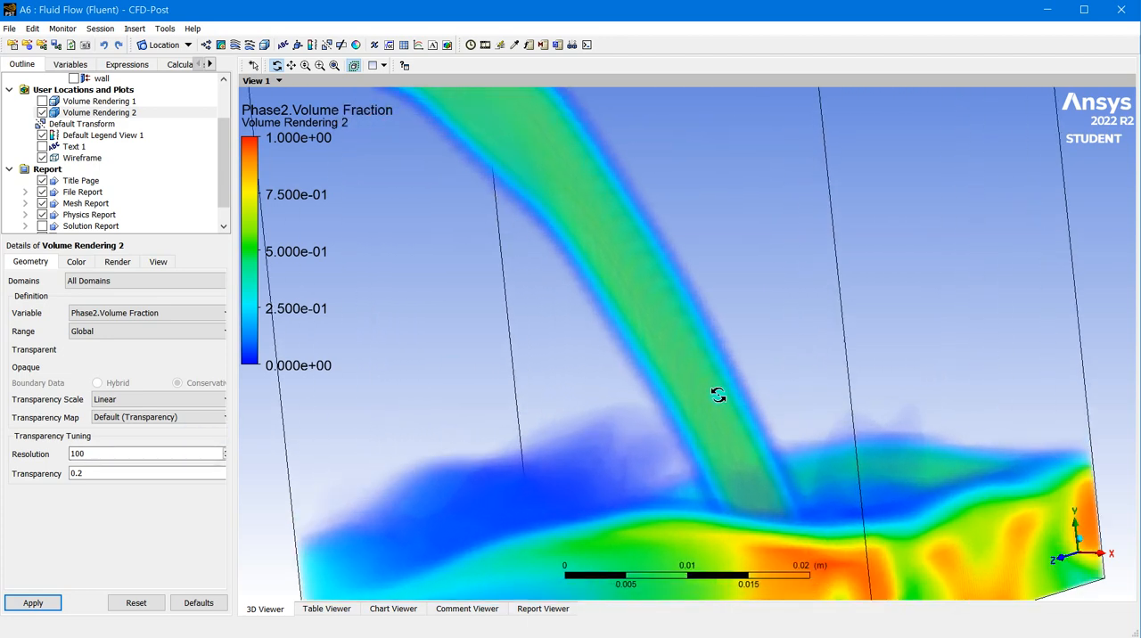
drag(673, 390, 662, 367)
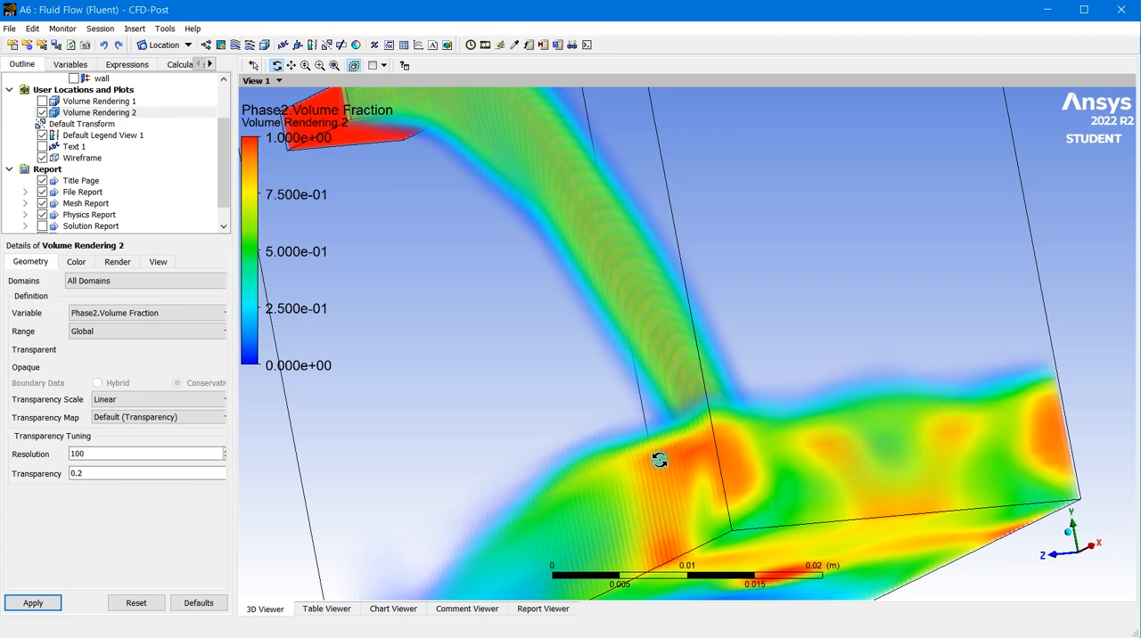
scroll(659, 459, down, 6)
drag(684, 416, 705, 457)
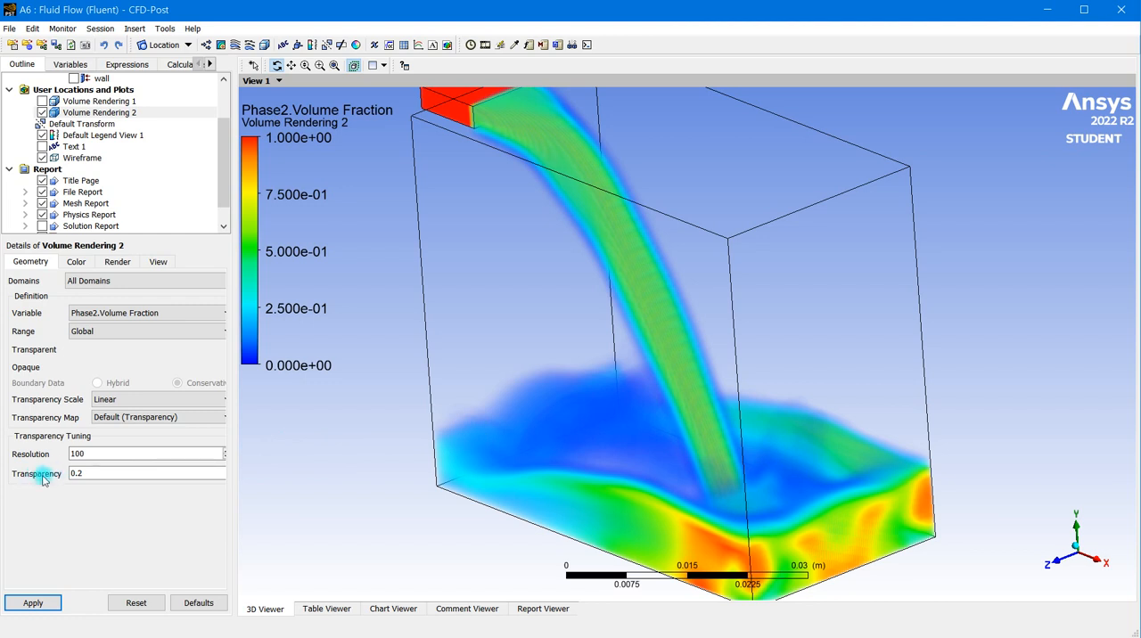
- Set the transparency of Volume Rendering 2 to 0 and apply it
double_click(77, 479)
double_click(102, 482)
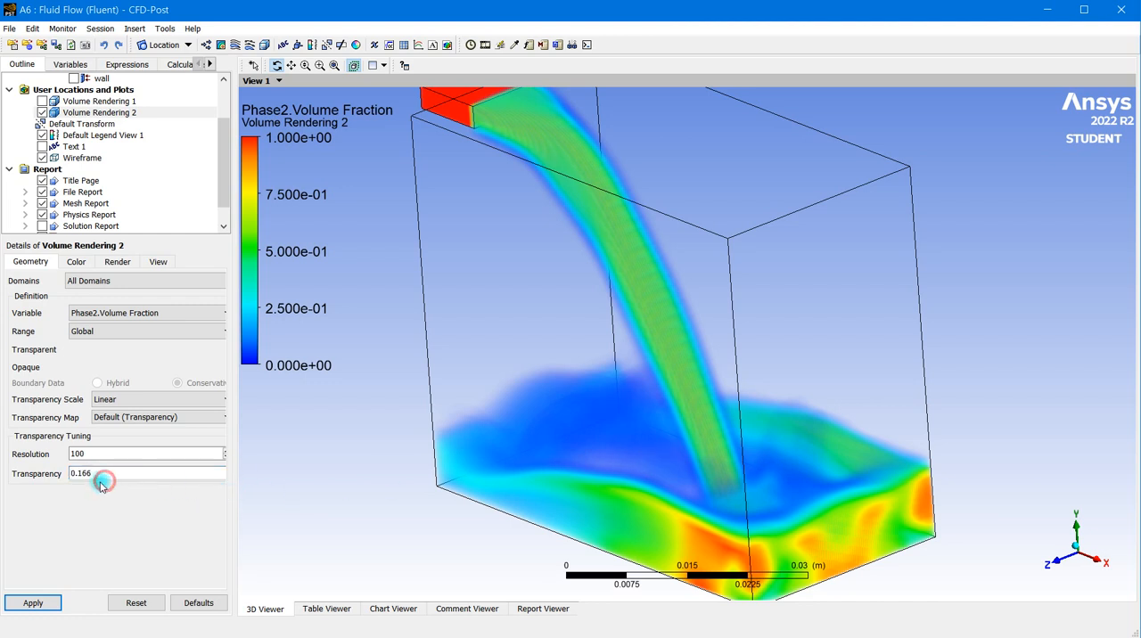
key(BackSpace)
text(0)
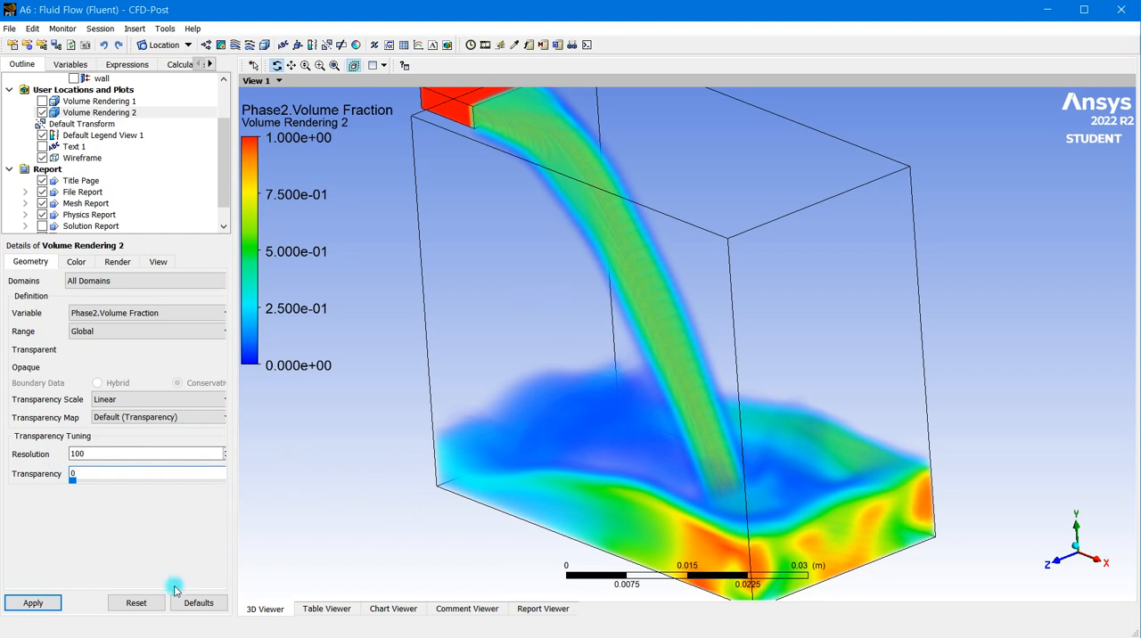
click(33, 603)
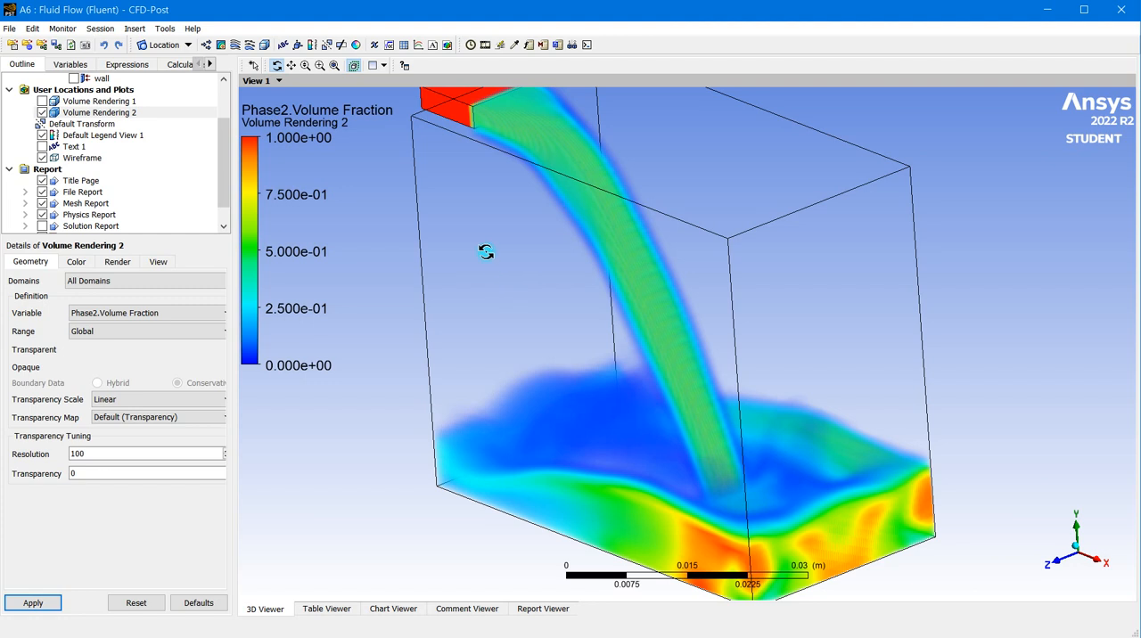
- Open the animation settings and play the timestep animation of Volume Rendering 2
click(484, 47)
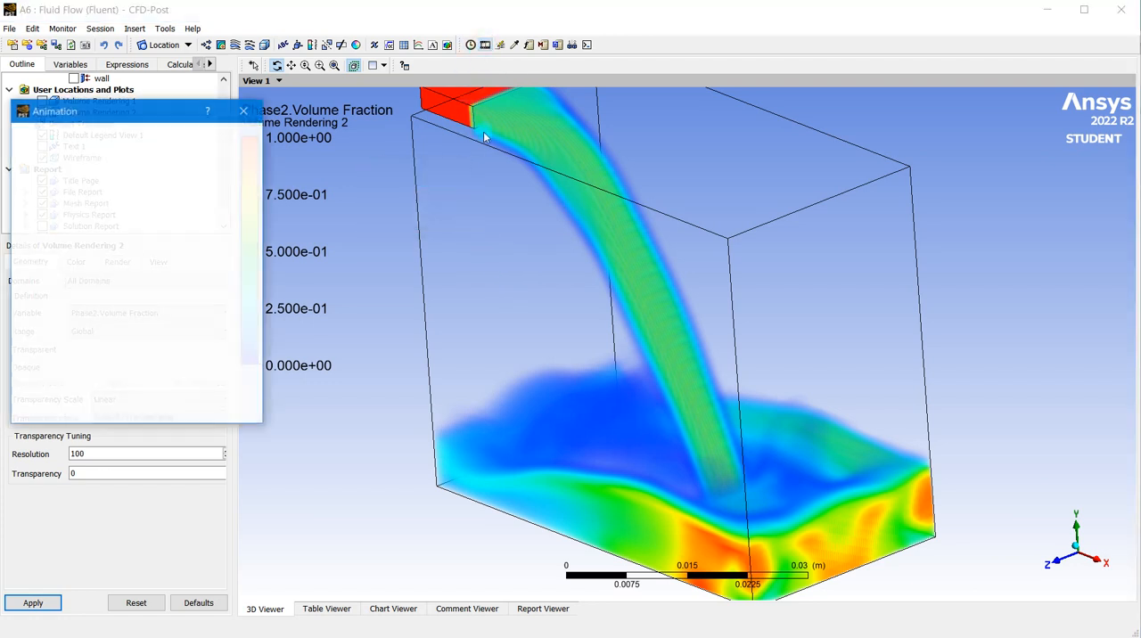
drag(142, 109, 315, 92)
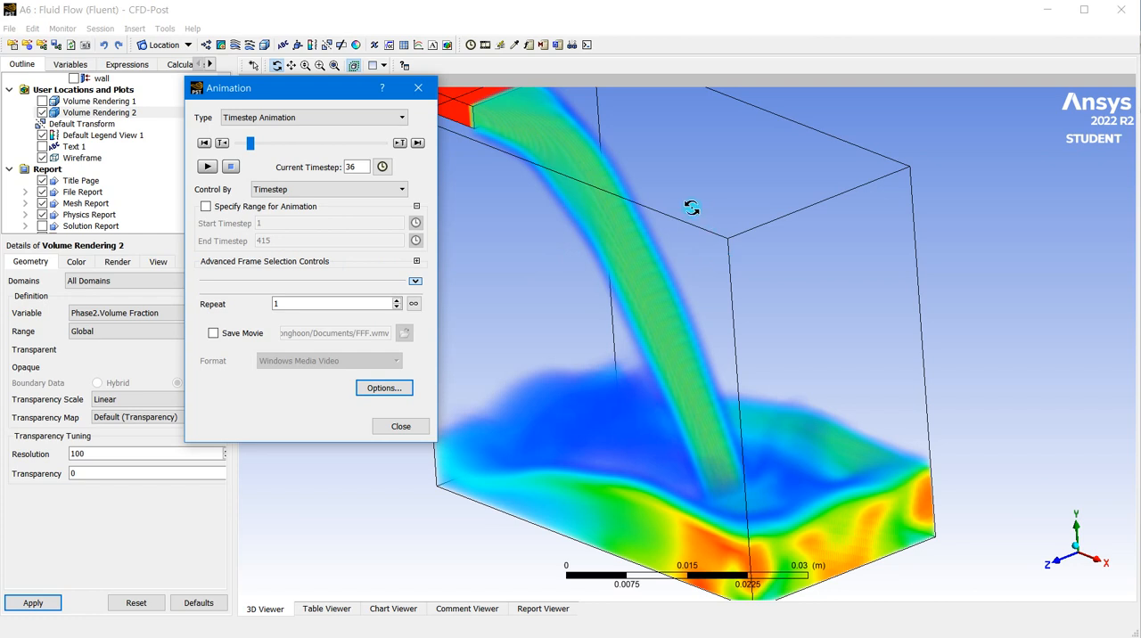
click(207, 168)
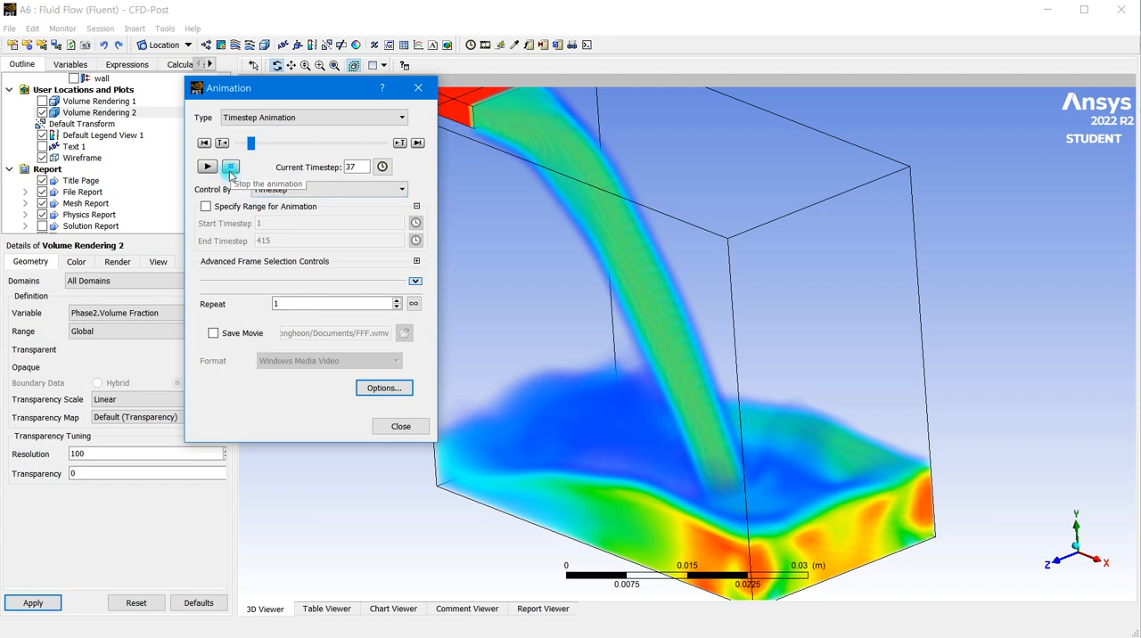
- Enable saving the timestep animation as a movie and set its format to MPEG4
click(214, 336)
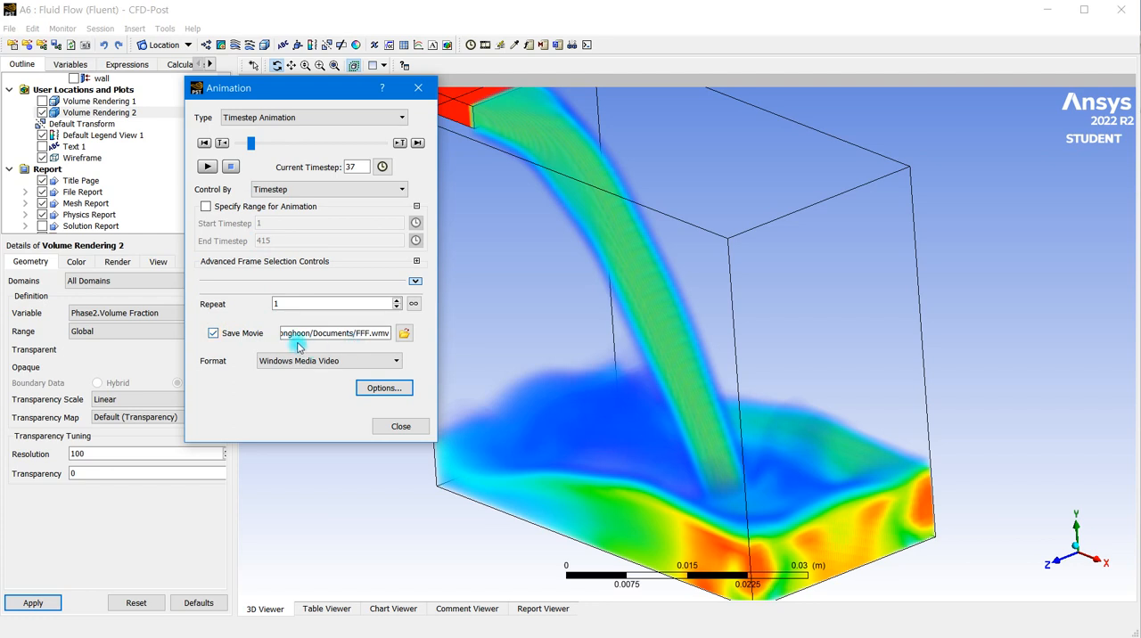
click(395, 361)
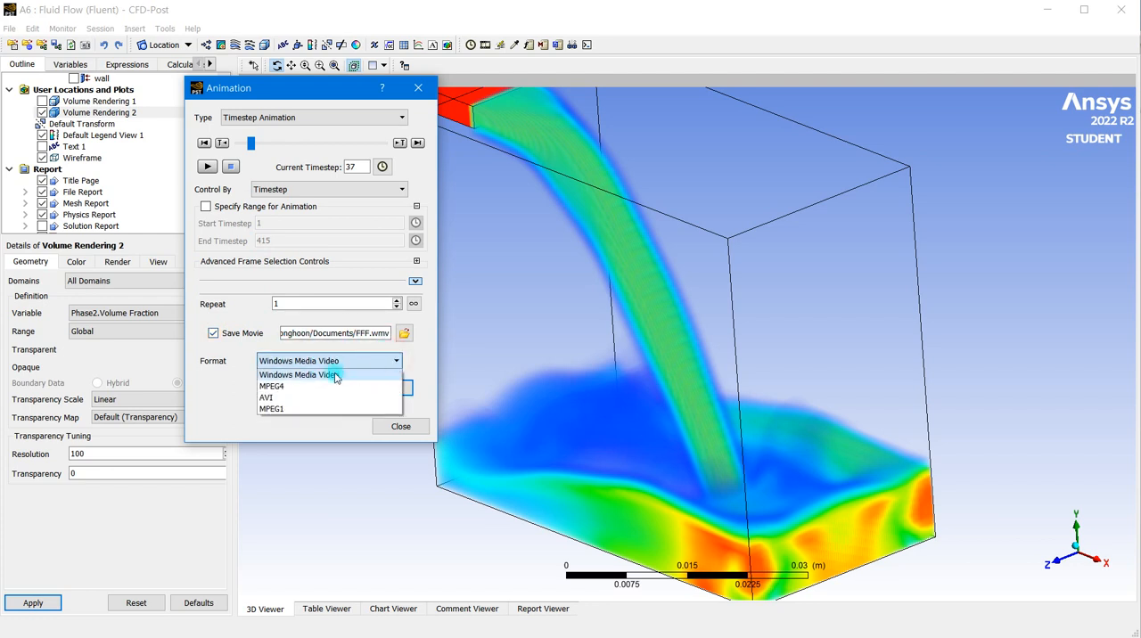
click(287, 391)
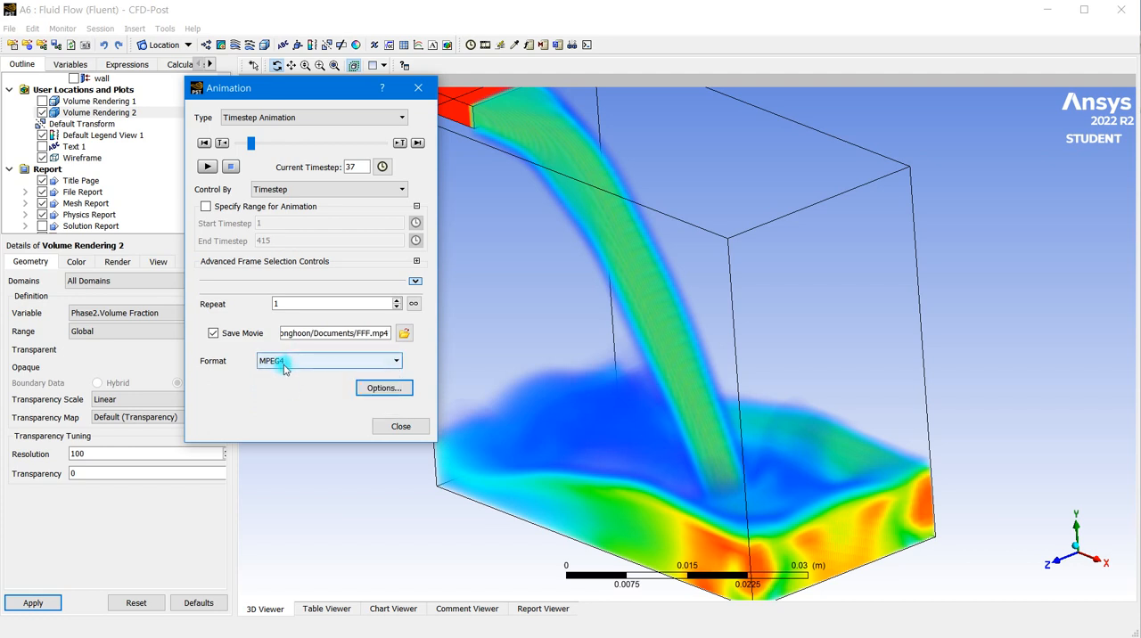
click(283, 333)
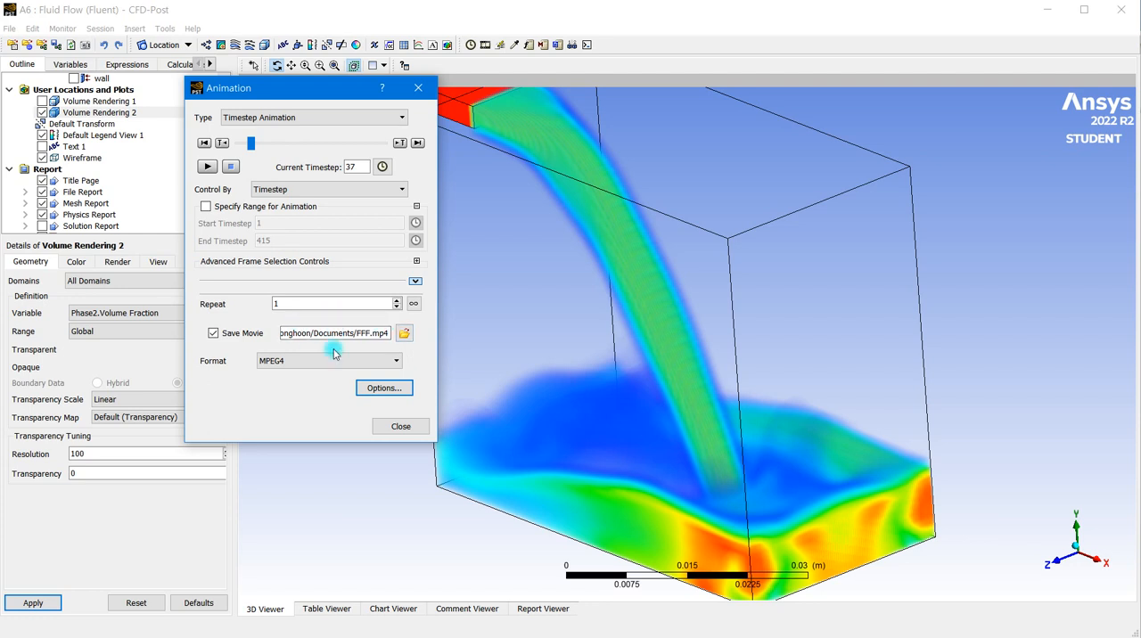
- Set the image size of the animation movie to HD Video 1080p in the animation options
click(383, 389)
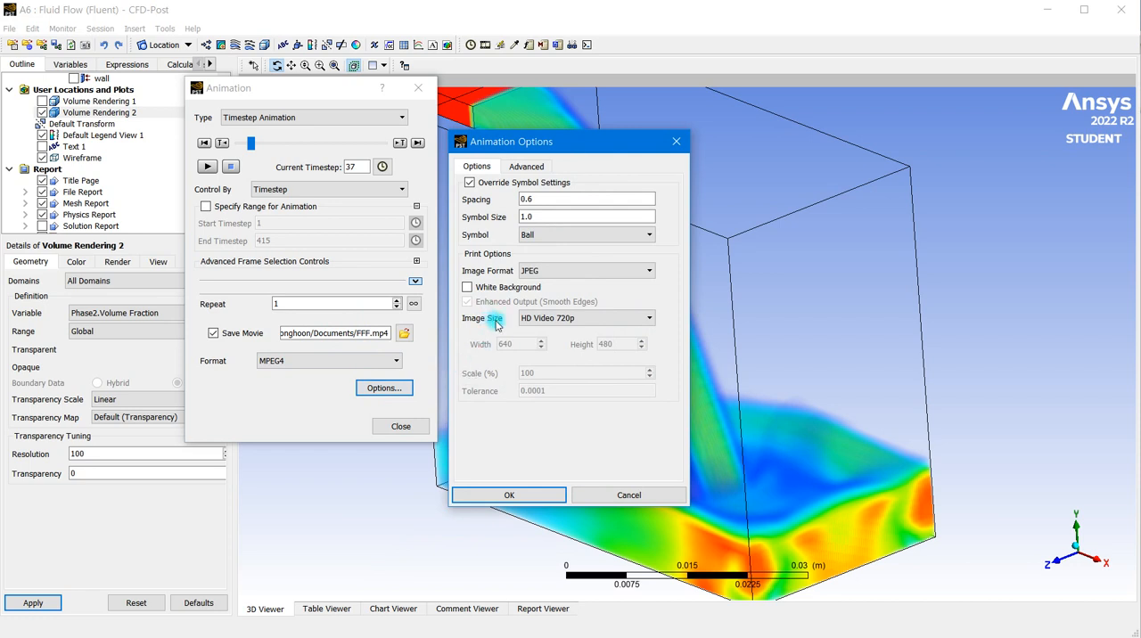
click(572, 320)
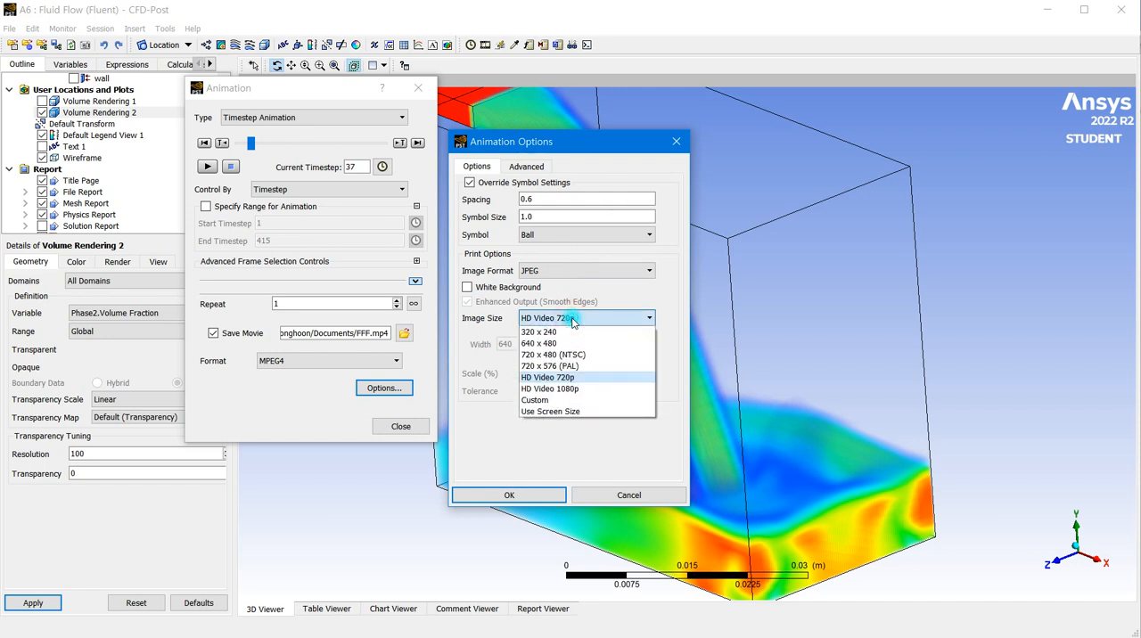
click(579, 390)
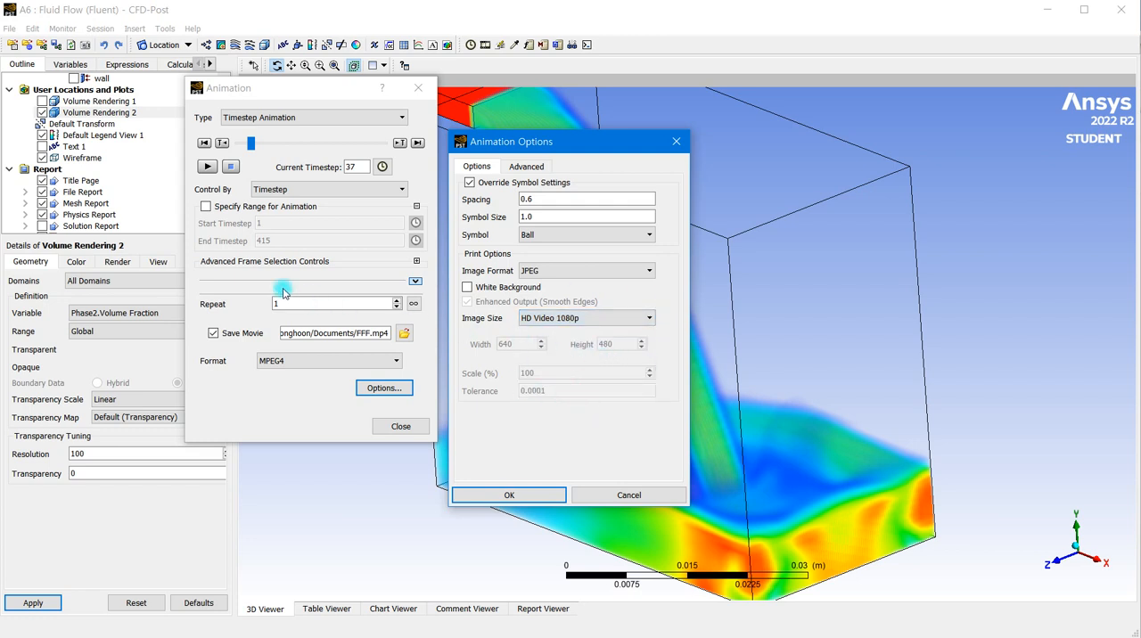
click(207, 170)
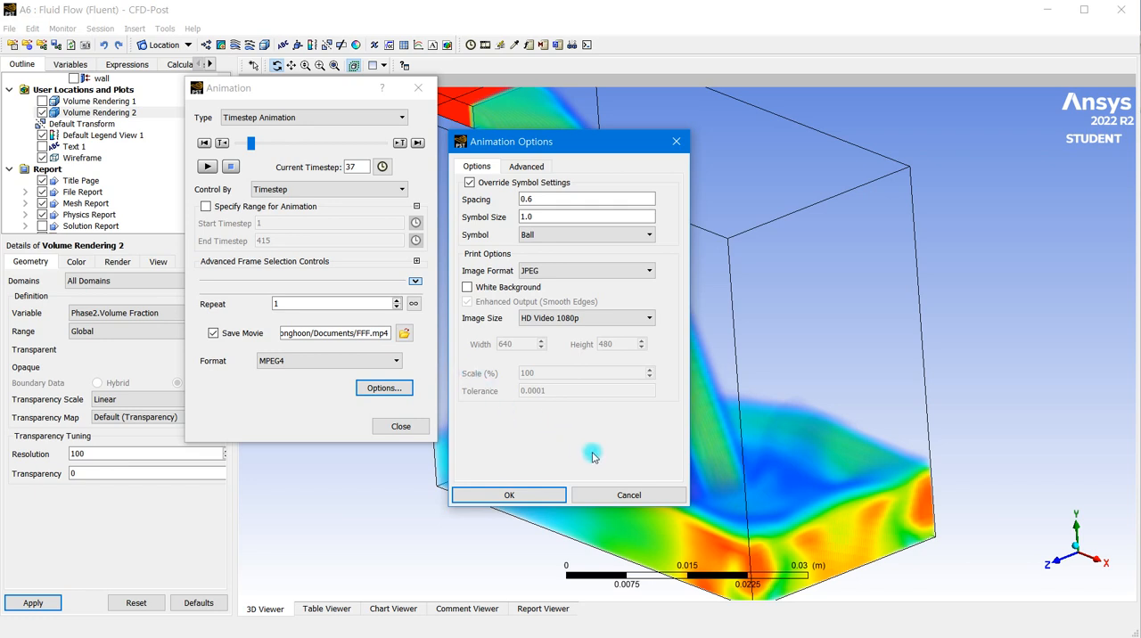
- Choose a frame rate of 24 for the movie, review the quality choices, accept the options and close the animation settings
click(520, 166)
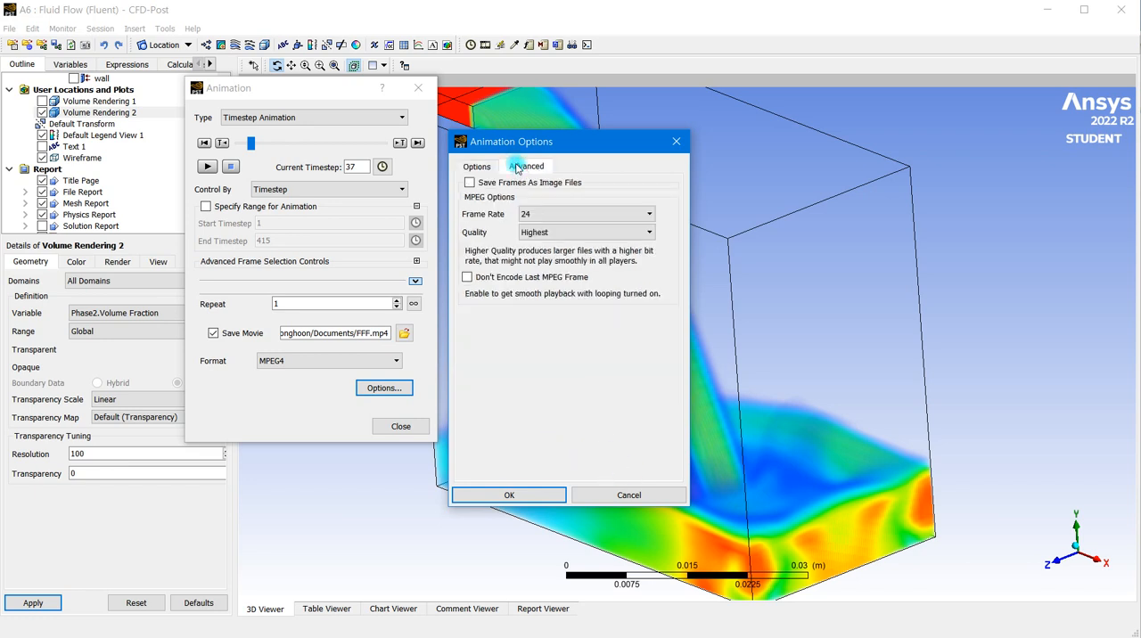
click(525, 214)
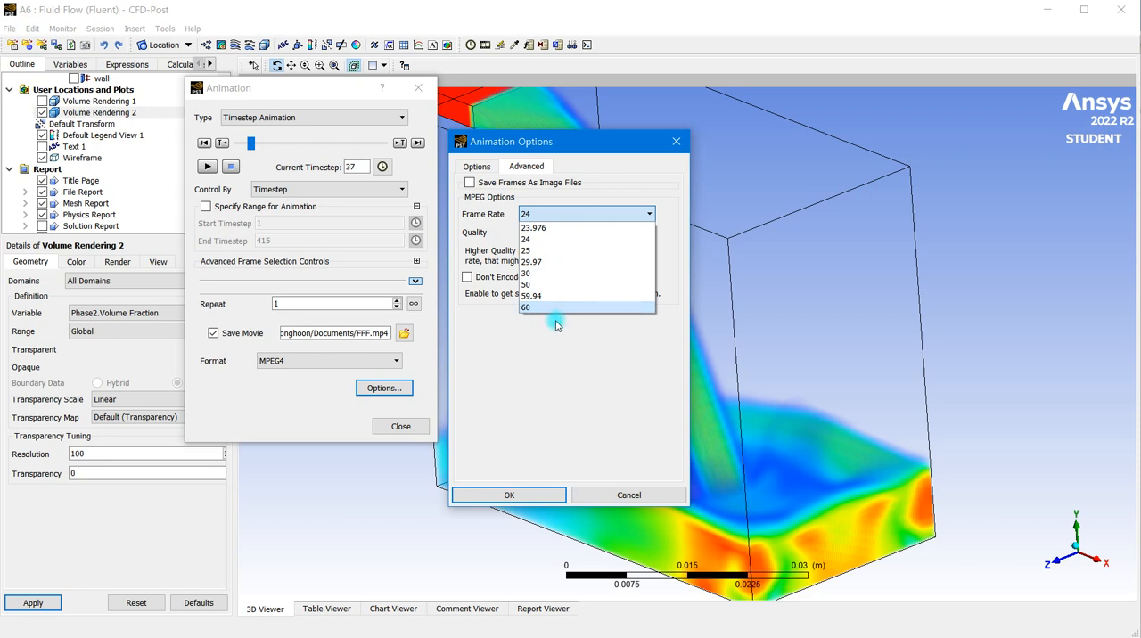
click(557, 240)
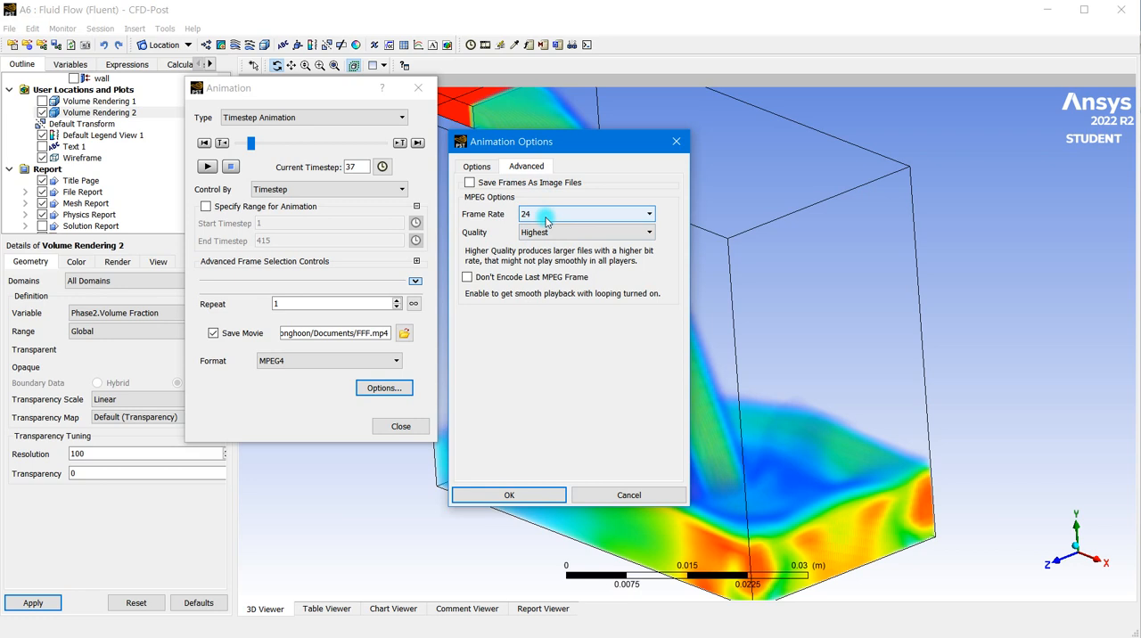
click(553, 234)
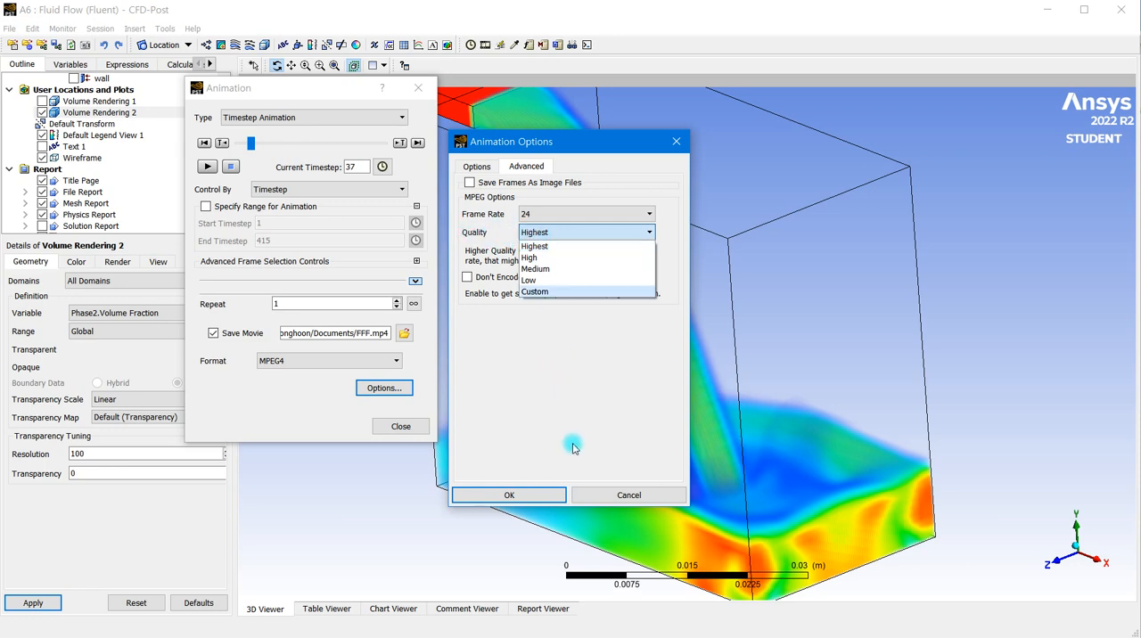
click(511, 497)
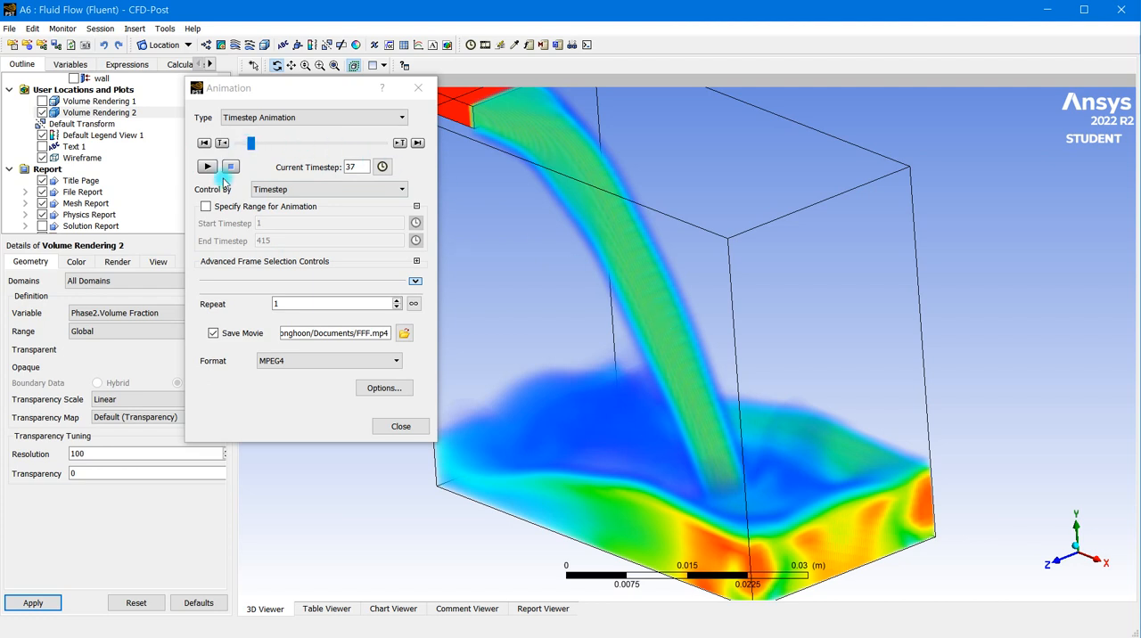
click(418, 88)
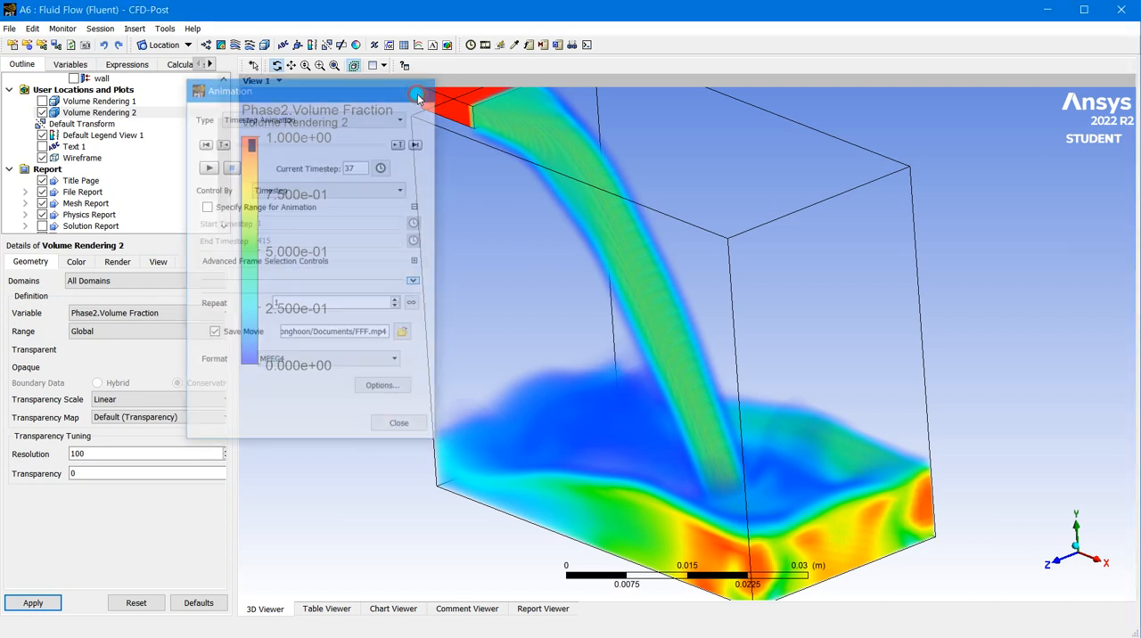
- Load the final timestep, 415 at 4.15 s, for the volume rendering
click(470, 46)
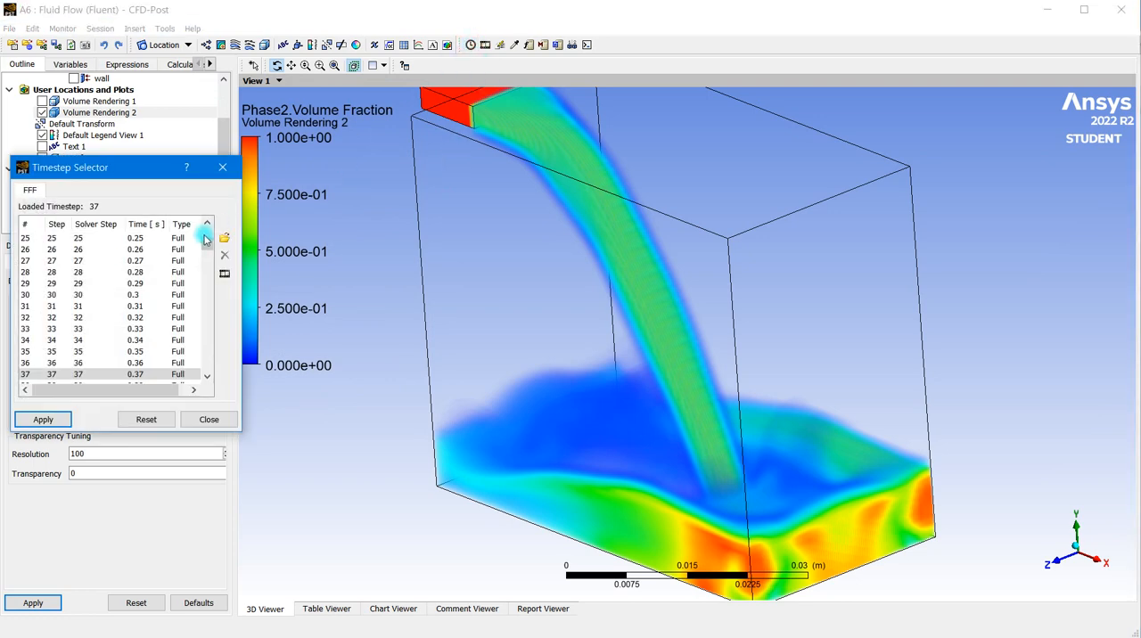
drag(205, 243, 206, 364)
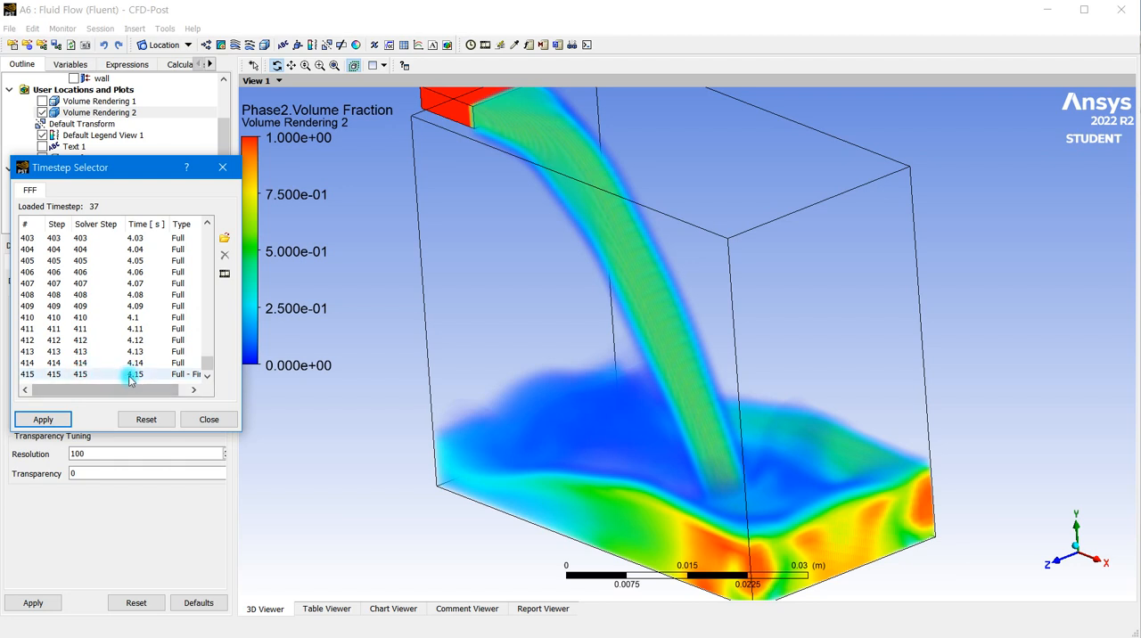
click(47, 417)
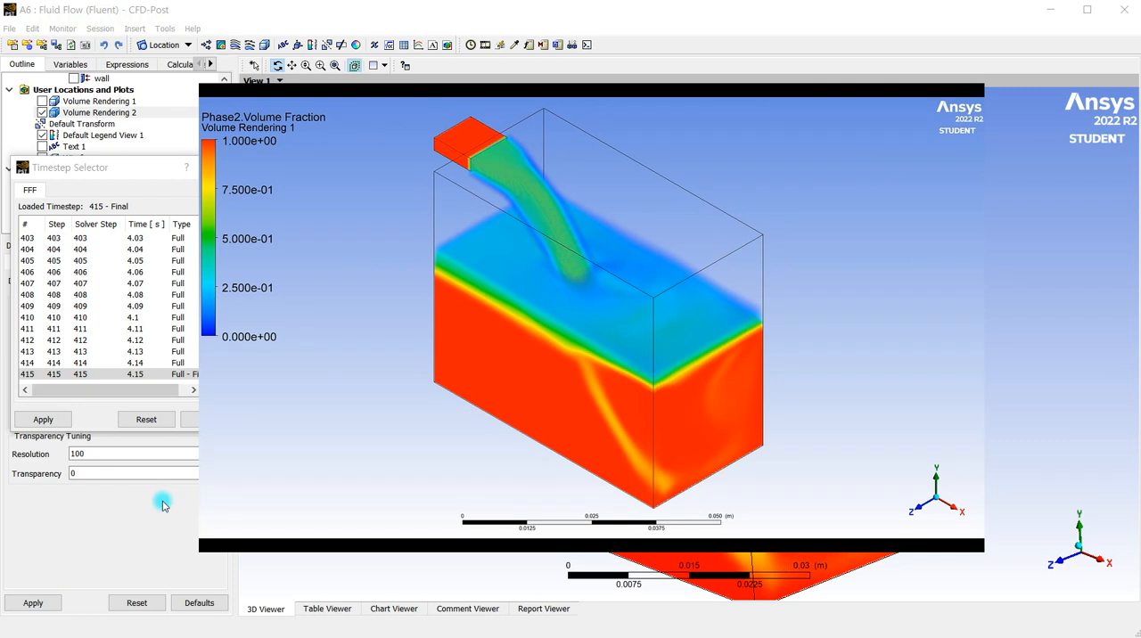
- Play the saved MPEG4 movie of the water filling the box in the media player
mouse_move(303, 504)
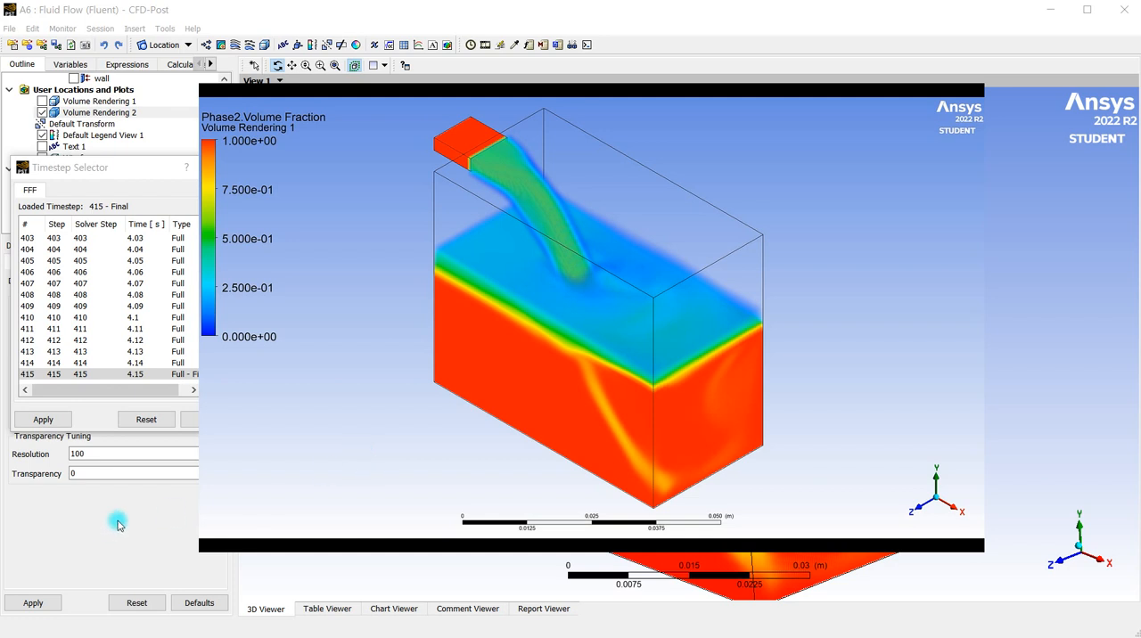
mouse_move(212, 538)
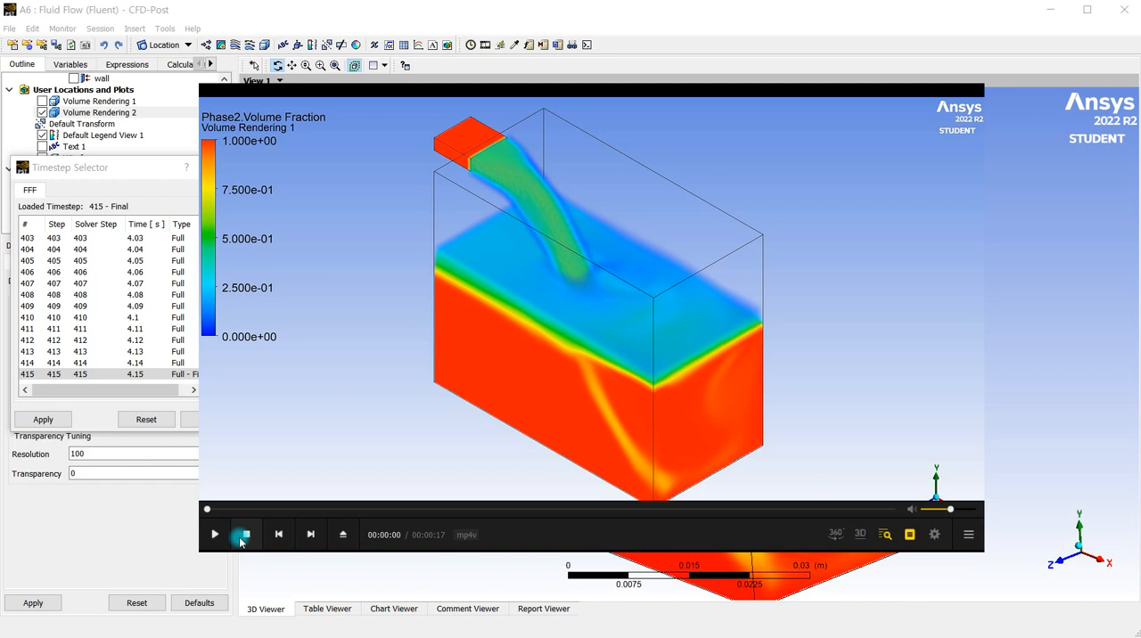
click(215, 538)
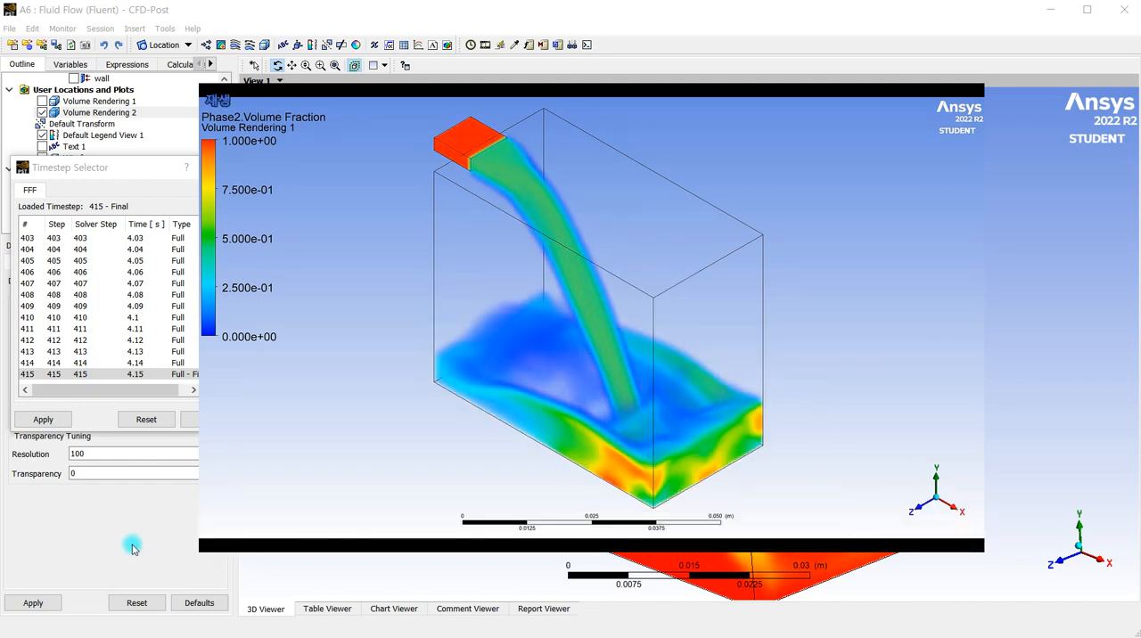